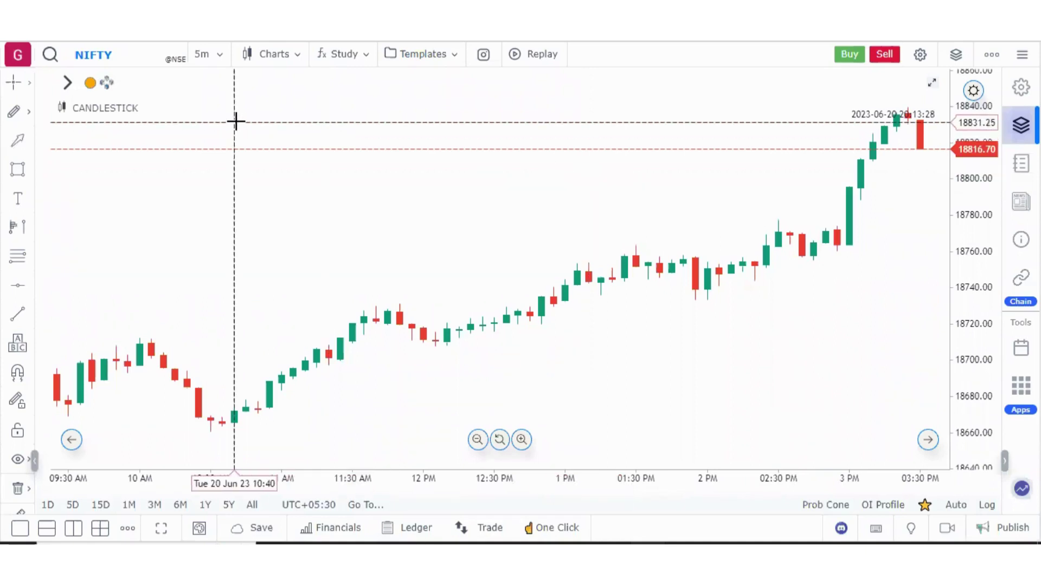
click(126, 60)
click(195, 127)
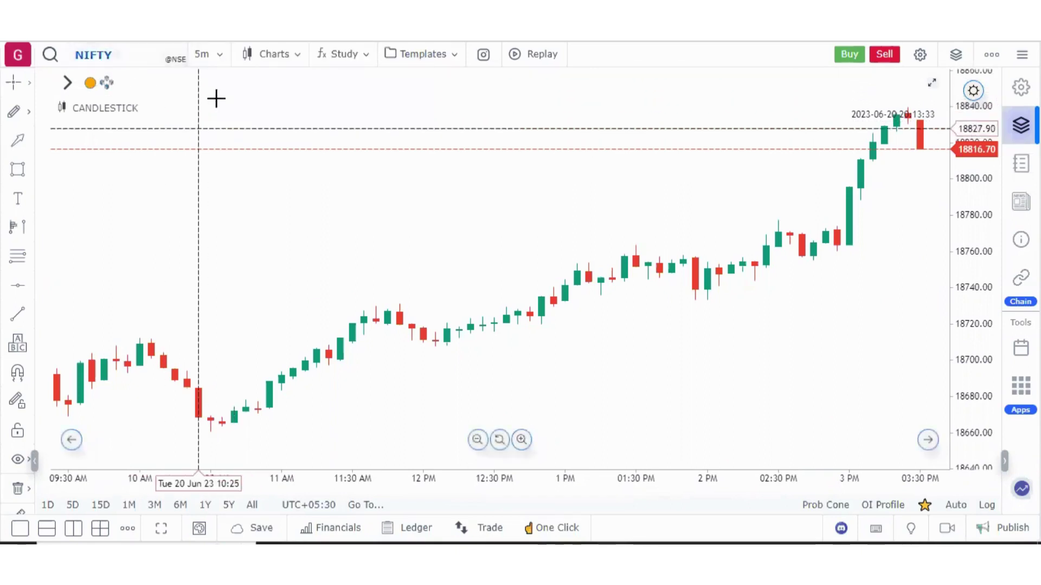
click(219, 59)
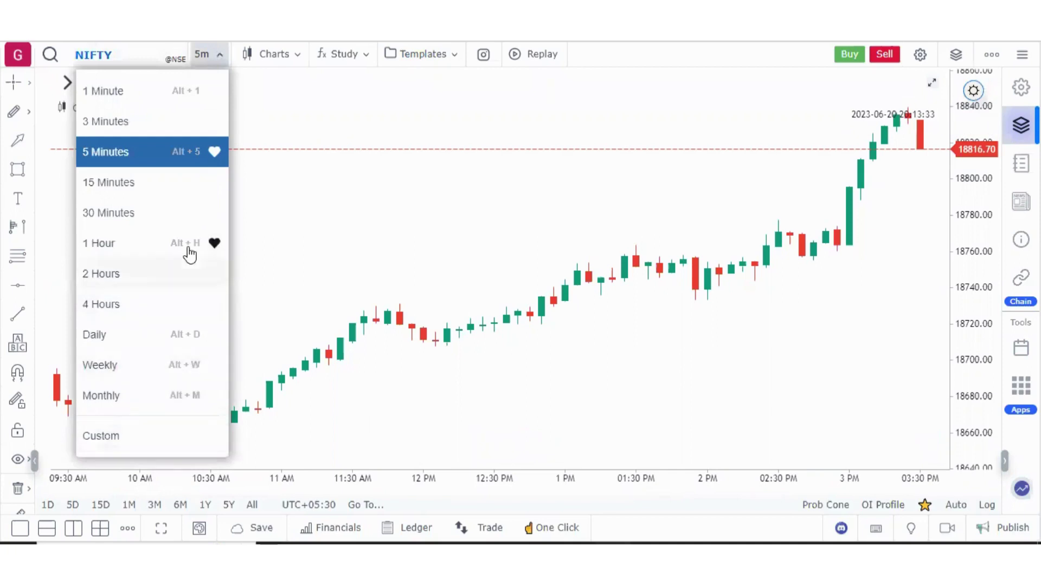
click(294, 58)
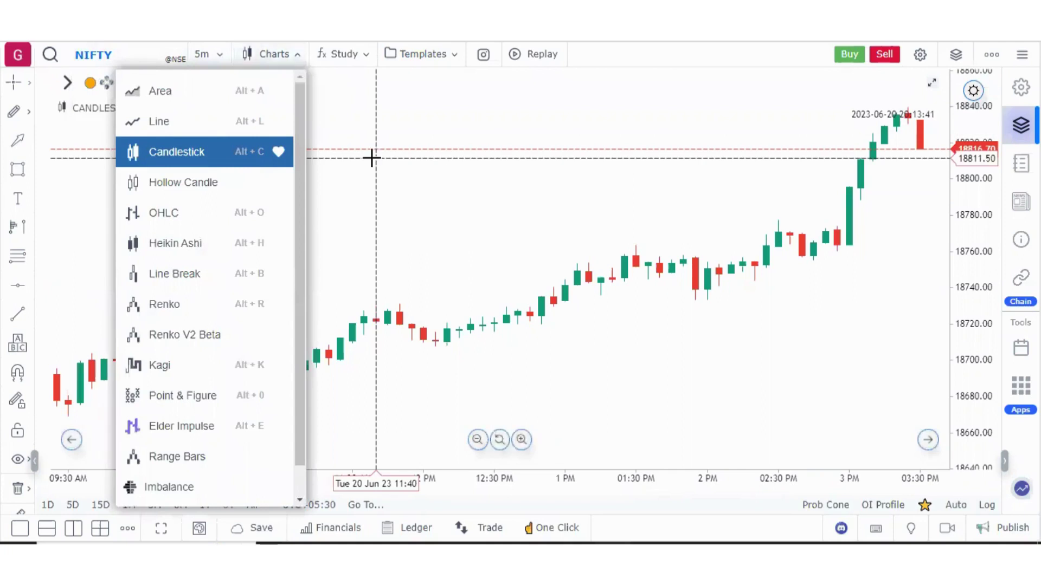
click(370, 60)
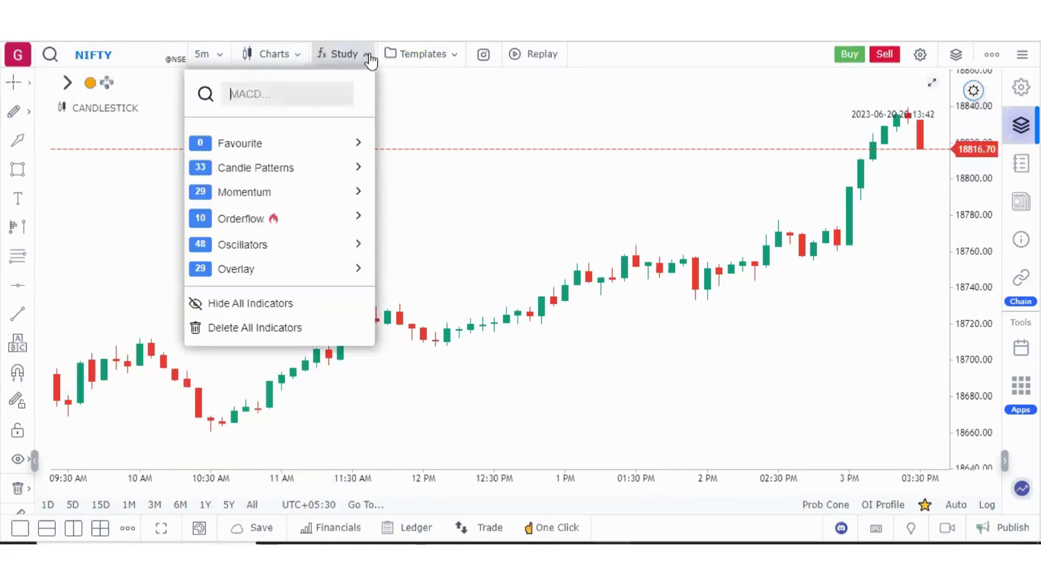
mouse_move(301, 220)
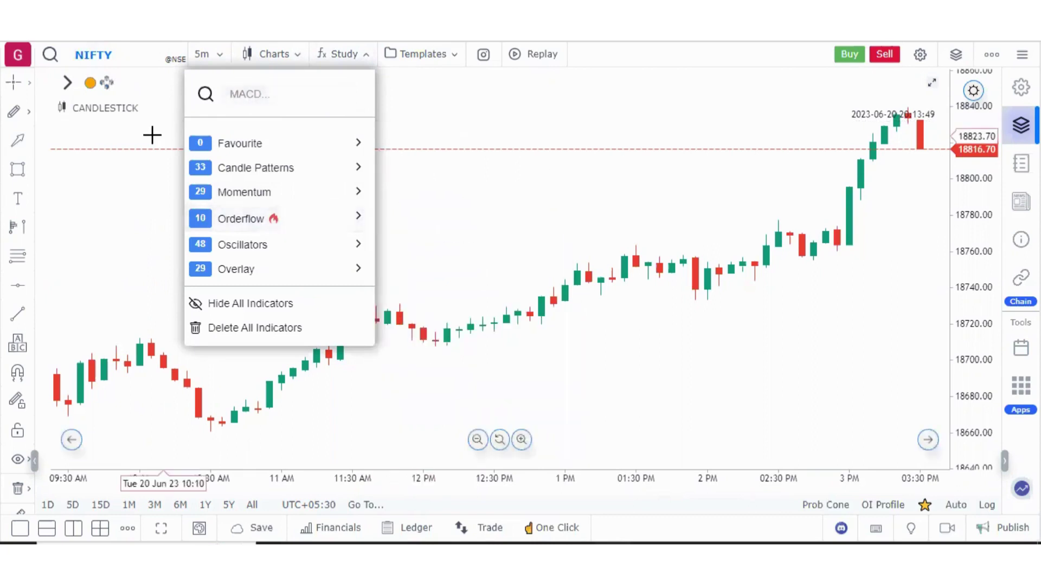
click(134, 59)
click(255, 179)
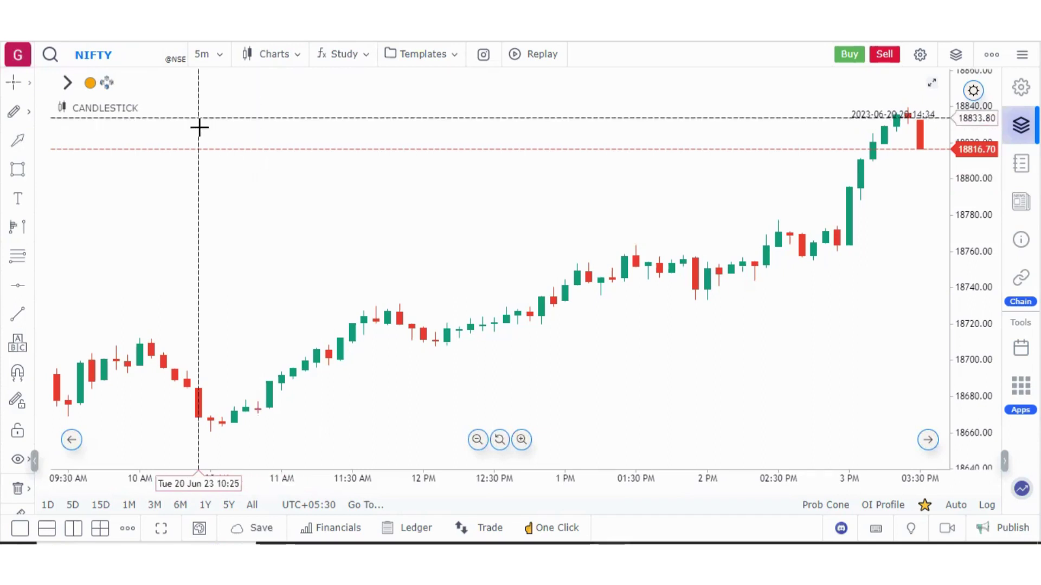
Step: Search the available symbols for NIFTY and for RELIANCE
click(132, 57)
text(NIF)
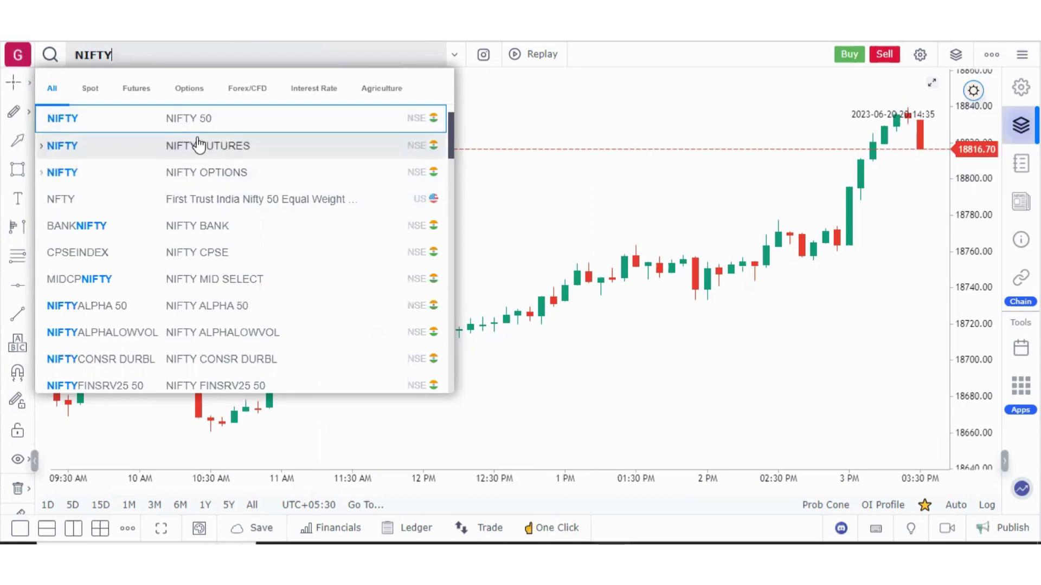
key(Return)
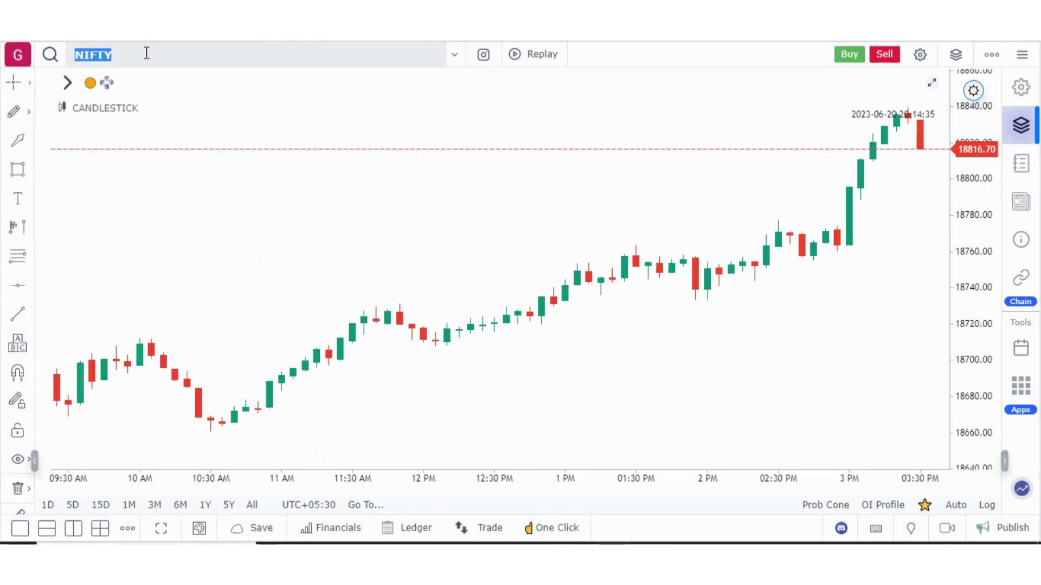
text(RELI)
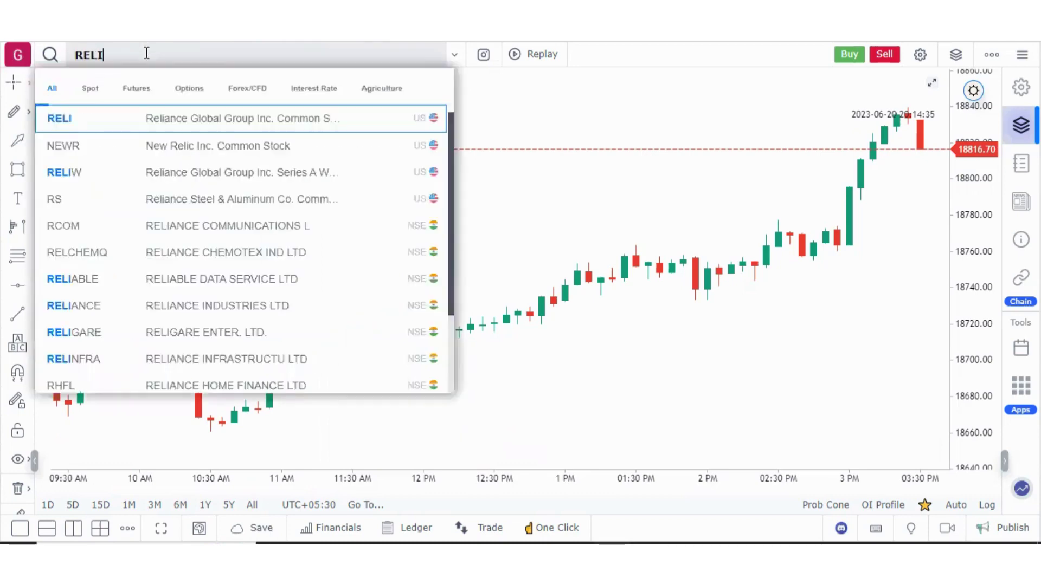
text(ANCE)
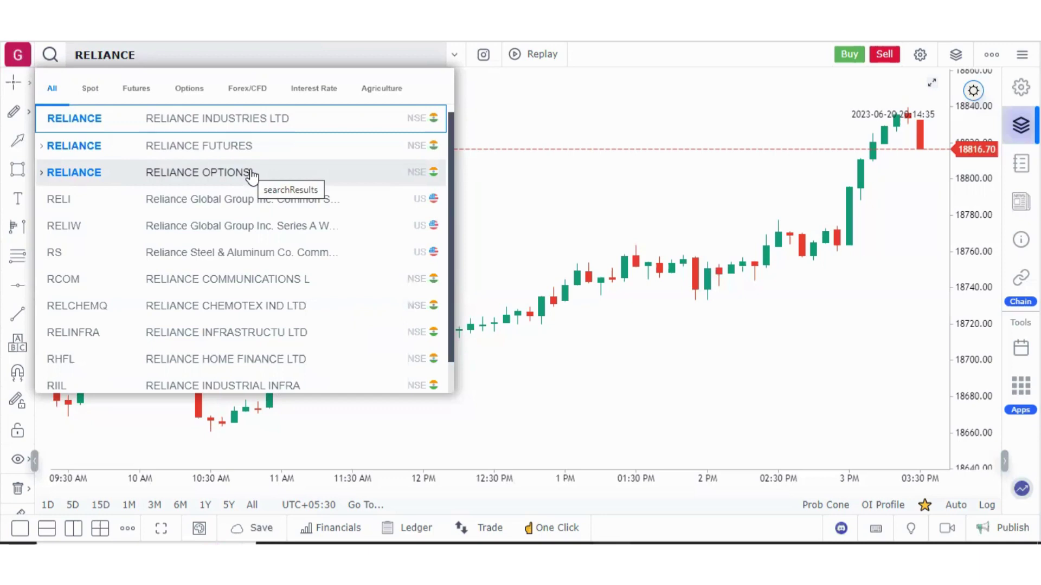
Step: Replace the symbol search text with NIFTY and load the NIFTY 50 index chart
key(BackSpace)
key(BackSpace)
key(BackSpace)
key(BackSpace)
key(BackSpace)
key(BackSpace)
key(BackSpace)
key(BackSpace)
text(N)
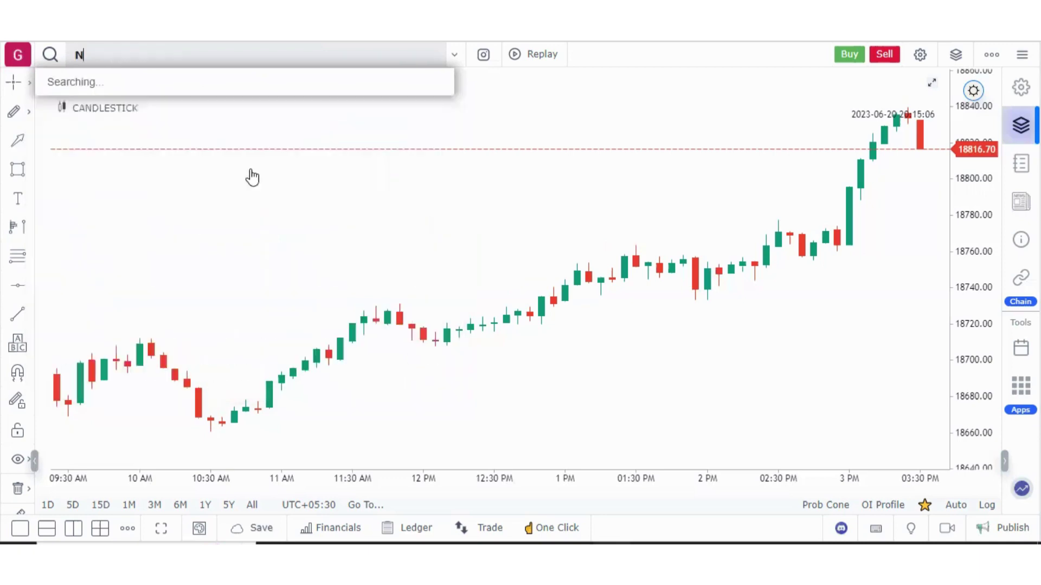
text(IFTY)
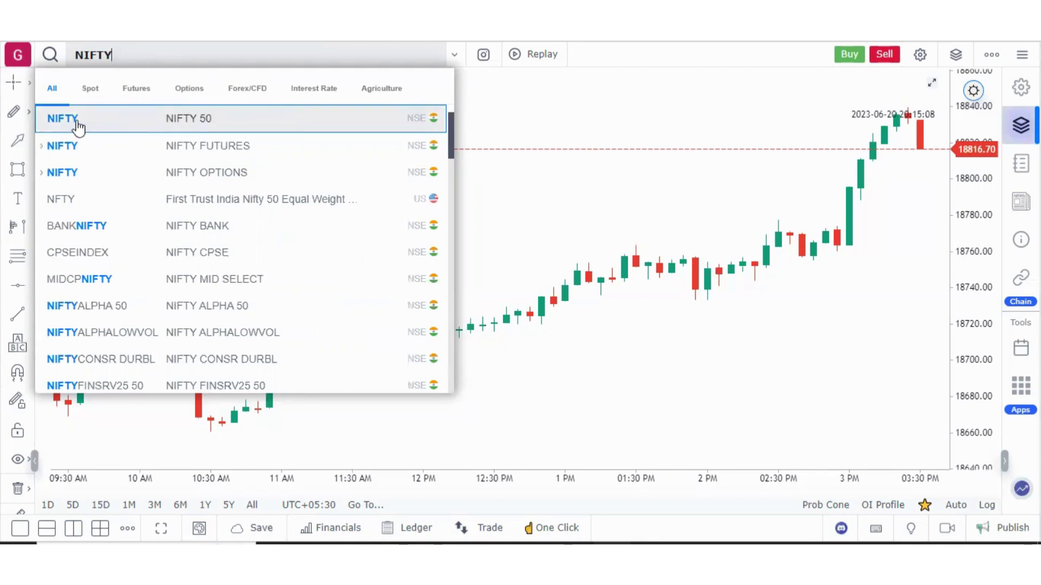
click(184, 122)
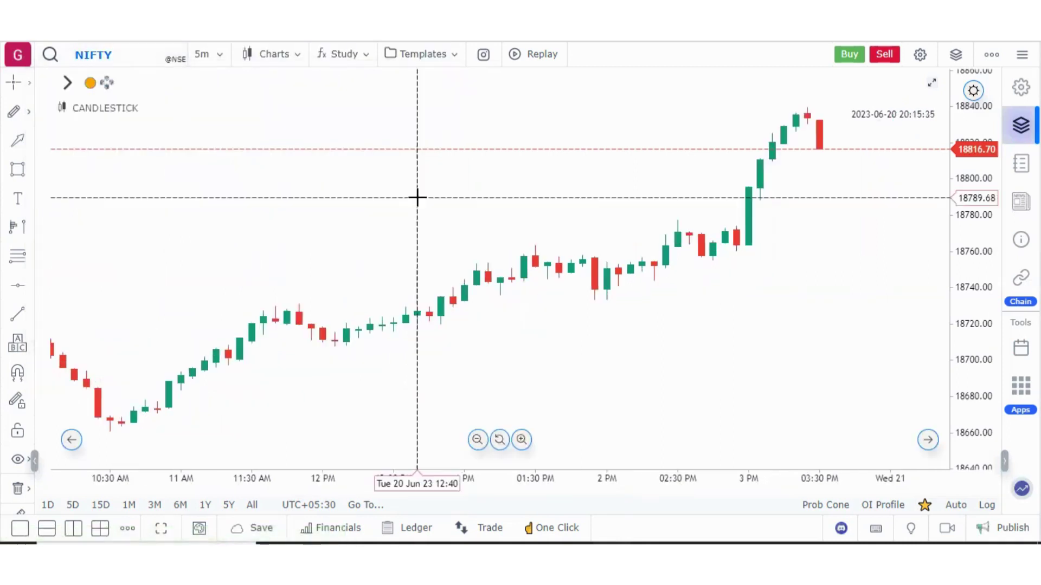
Step: Try to add the Bar Statistics orderflow study to the NIFTY index chart and dismiss the notice
click(364, 59)
mouse_move(298, 228)
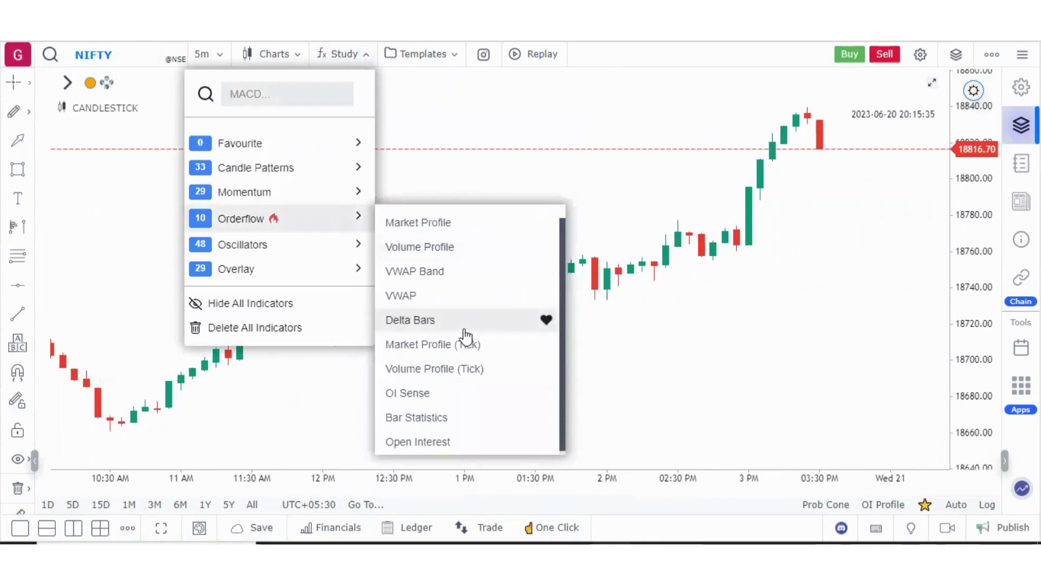
click(450, 373)
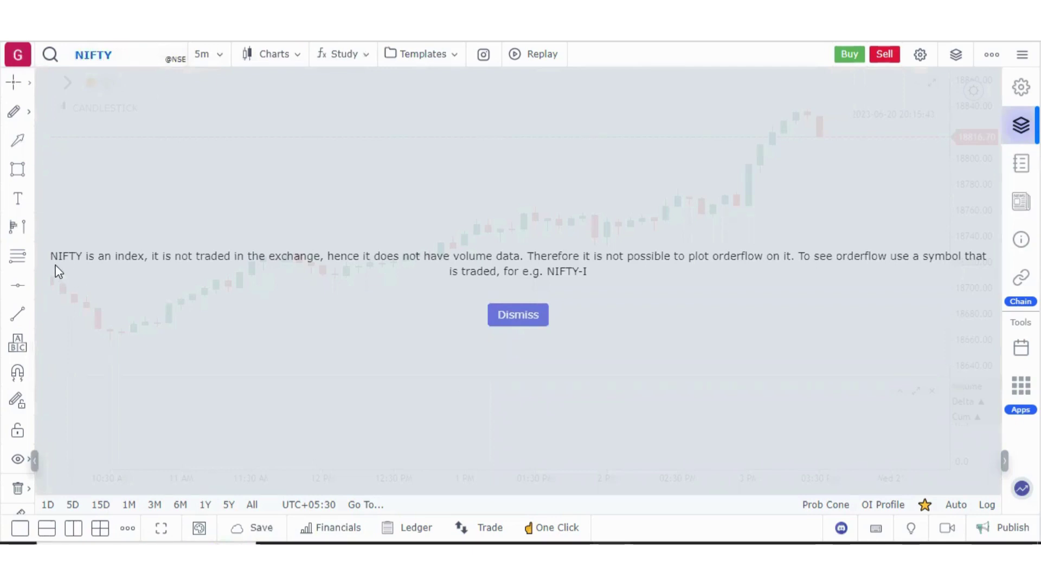
drag(109, 270, 138, 259)
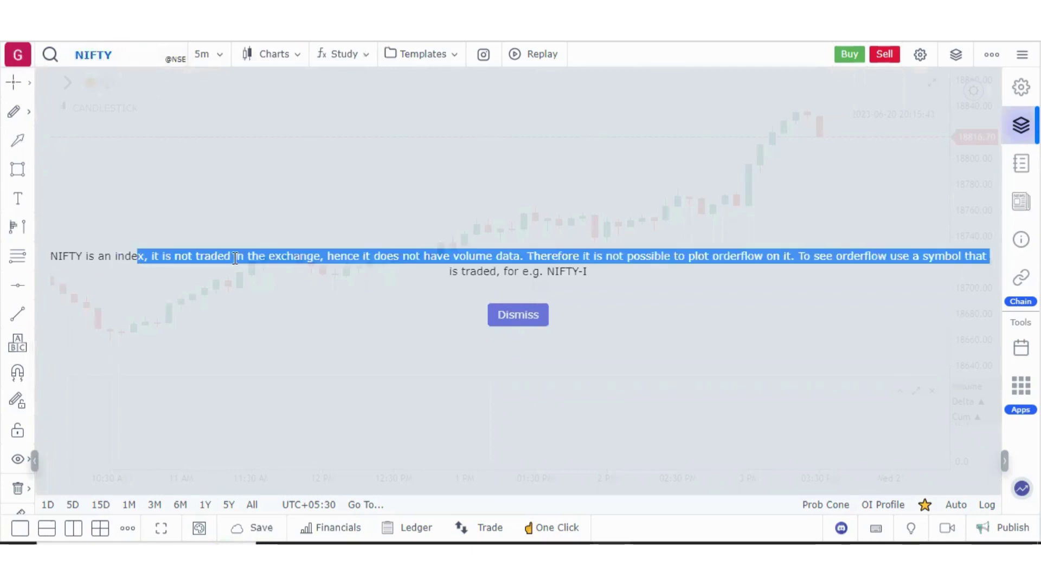
click(307, 289)
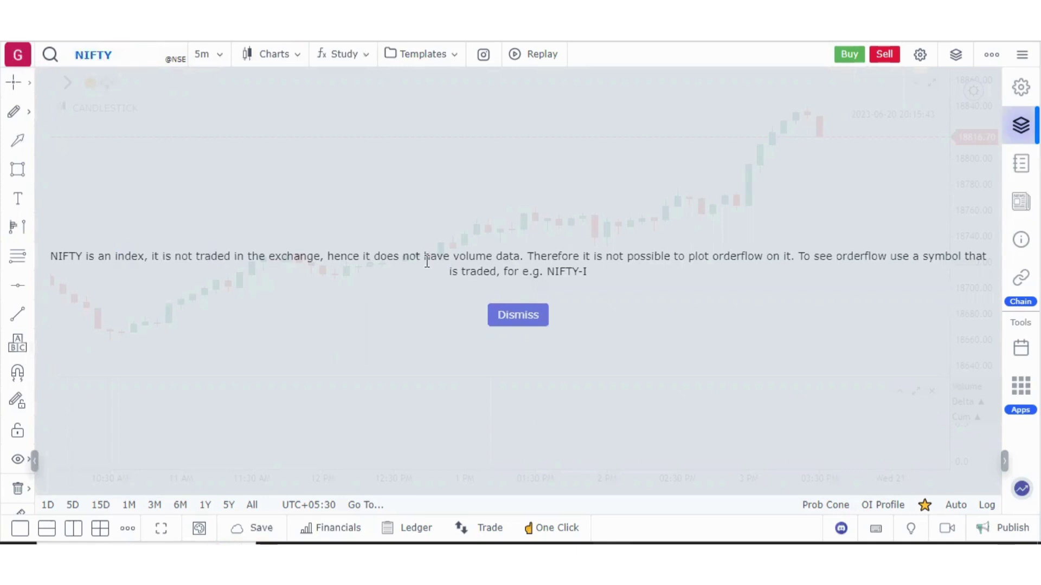
click(530, 322)
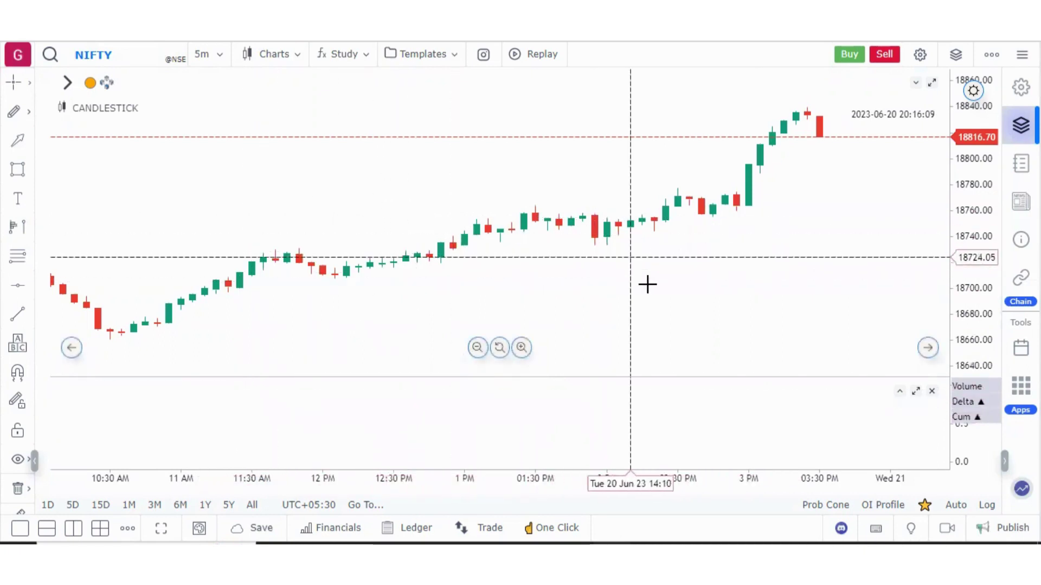
Step: Expand the chart's study legend and delete the Bar Statistics study, dismissing the orderflow notice
drag(652, 286, 602, 295)
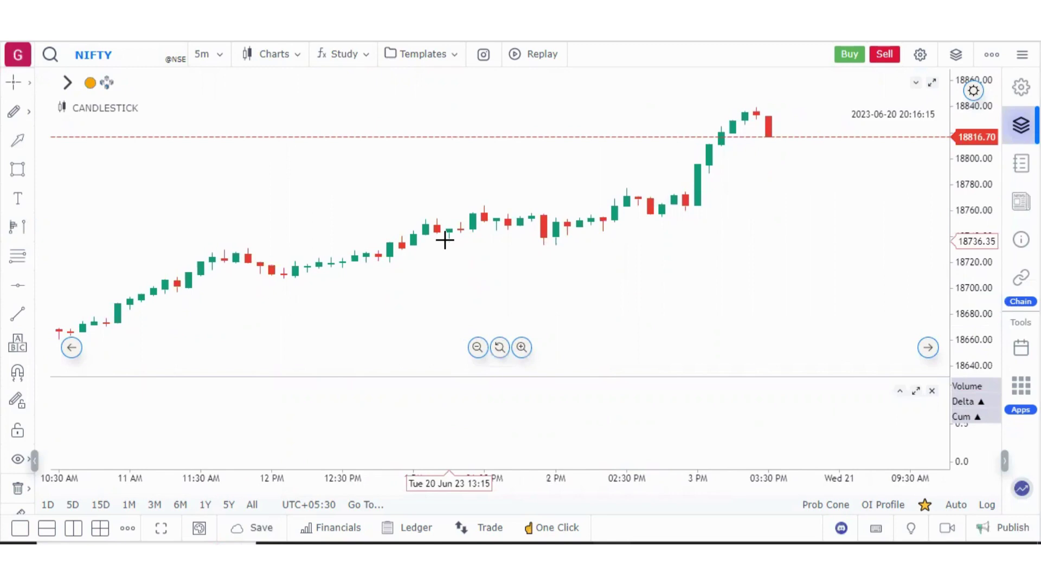
click(521, 348)
click(521, 348)
click(477, 348)
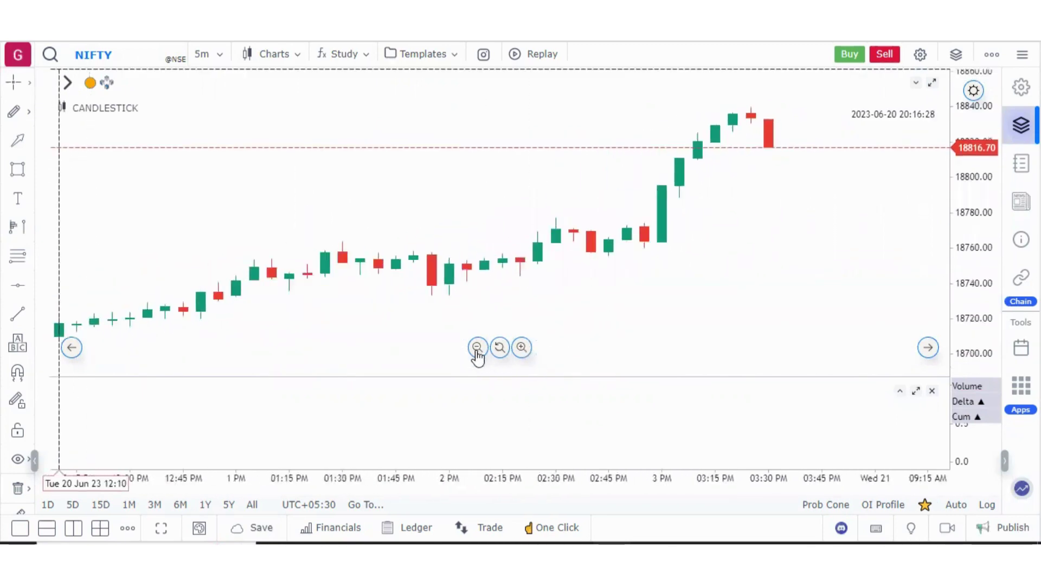
click(68, 84)
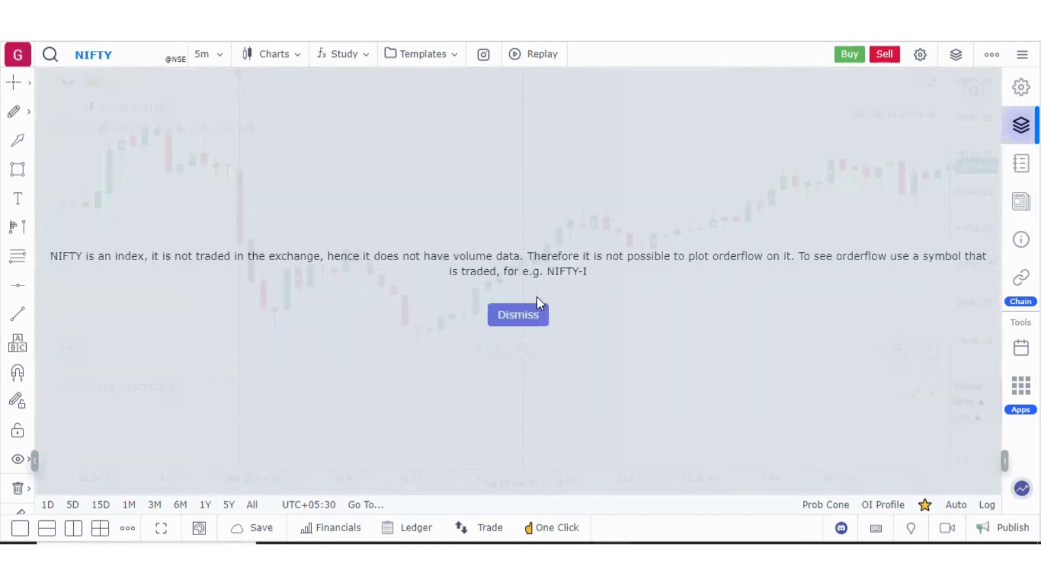
click(515, 317)
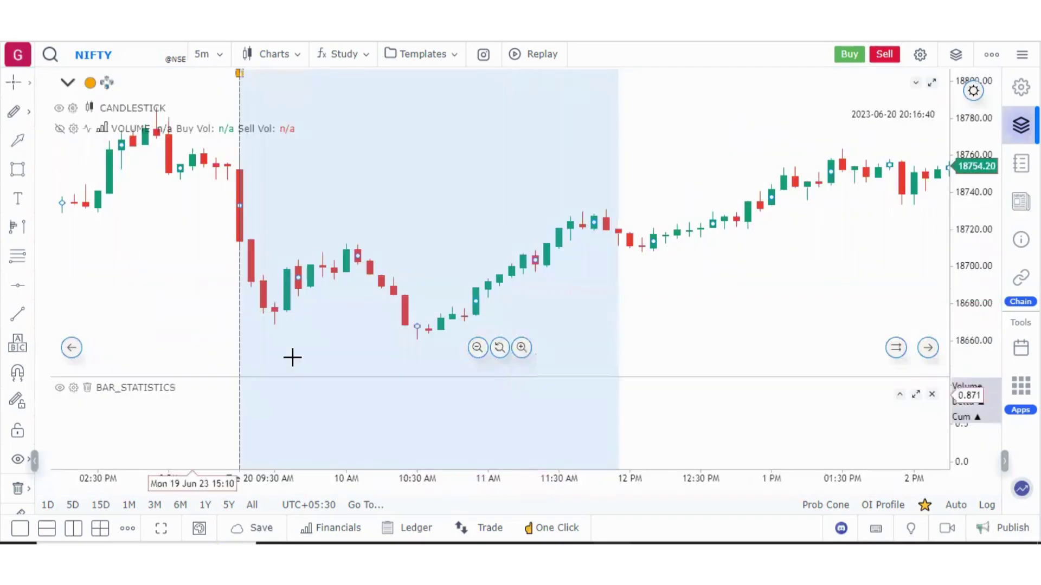
click(87, 388)
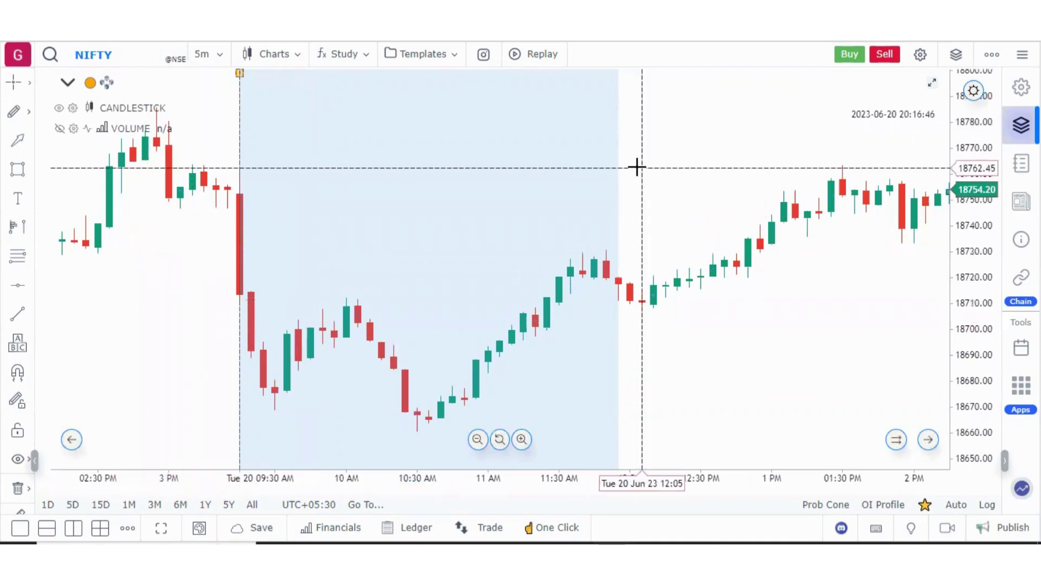
Step: Search for NIFTY, expand its futures contracts and load the NIFTY-I continuous future chart
click(477, 439)
click(477, 440)
click(477, 439)
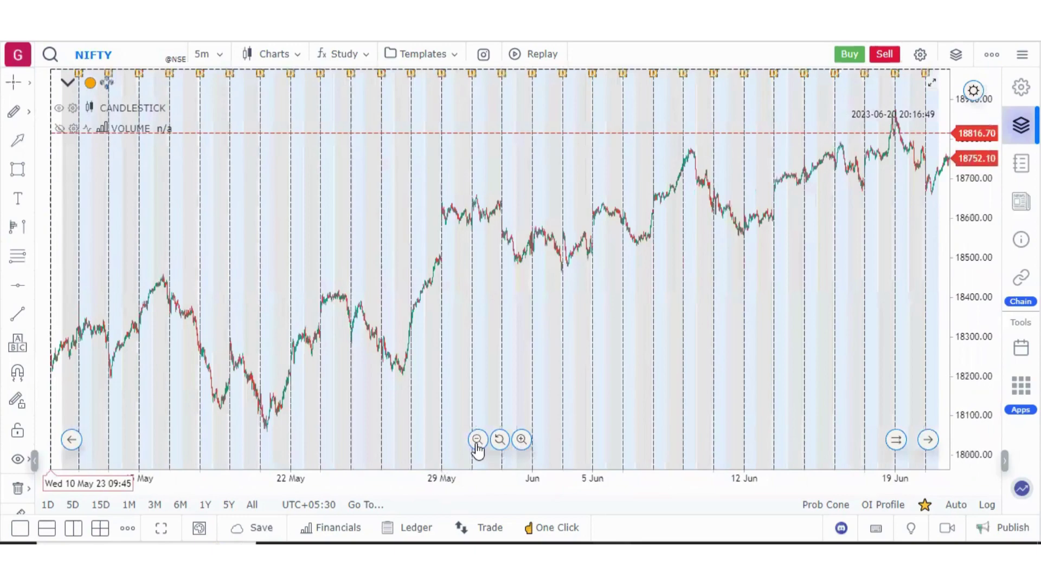
click(477, 440)
drag(336, 239, 522, 239)
click(124, 55)
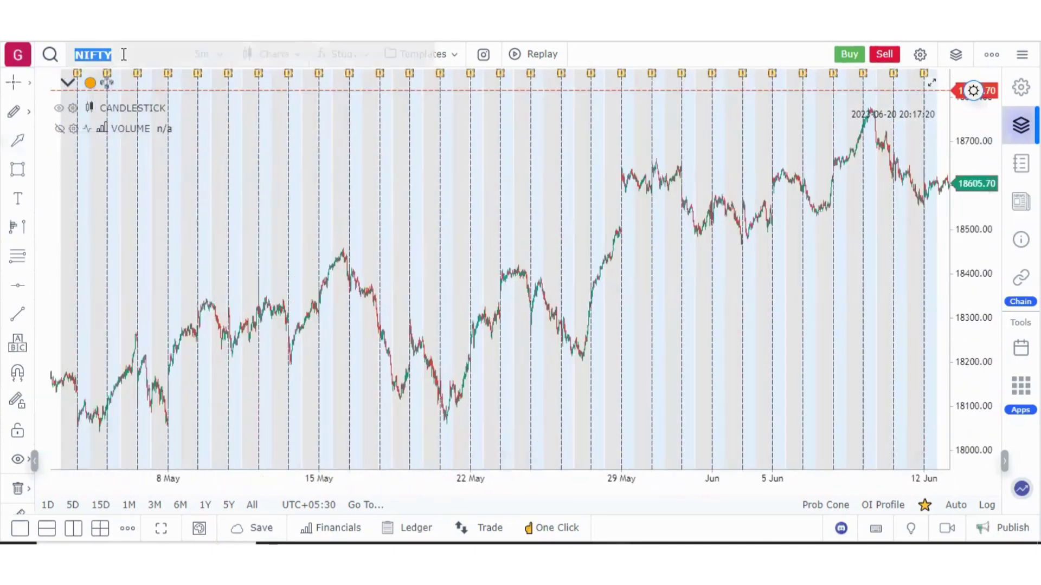
text(N)
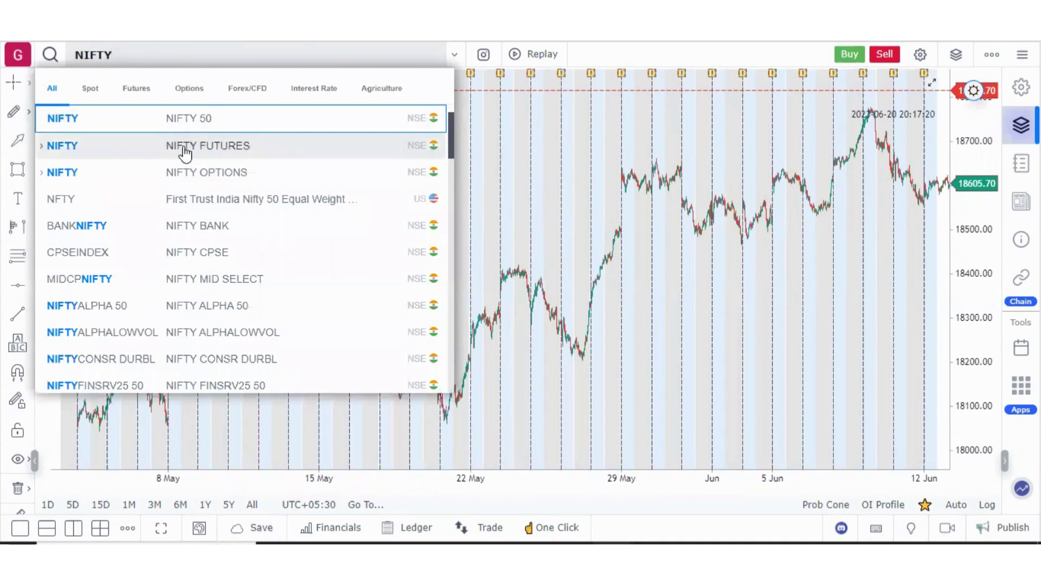
click(191, 154)
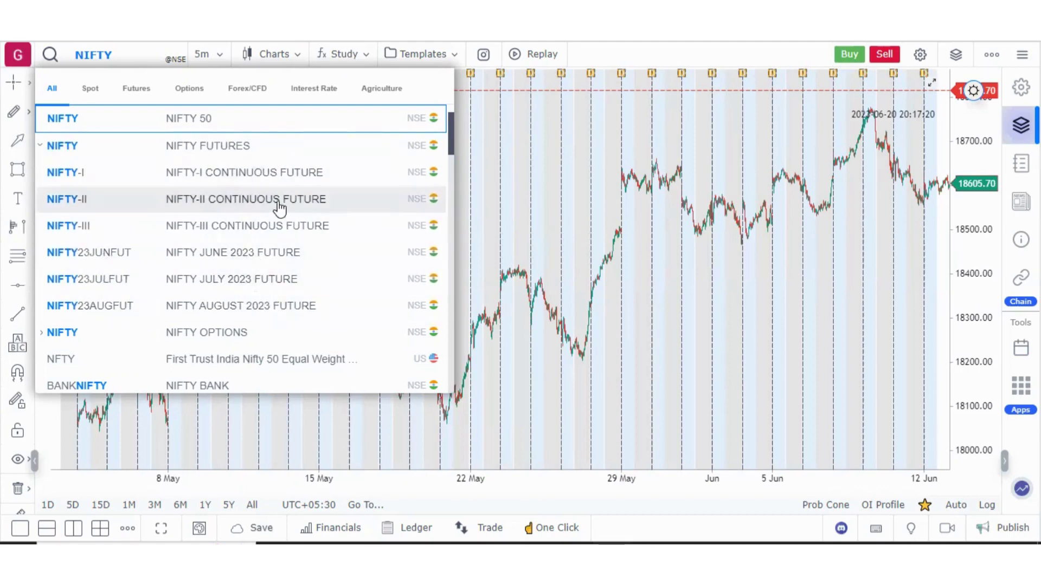
click(276, 172)
Step: Open the NIFTY options chain and load the NIFTY JUN 22 WEEKLY 18850 PE chart for the 2023-06-22 expiry
click(140, 60)
text(NIFTY)
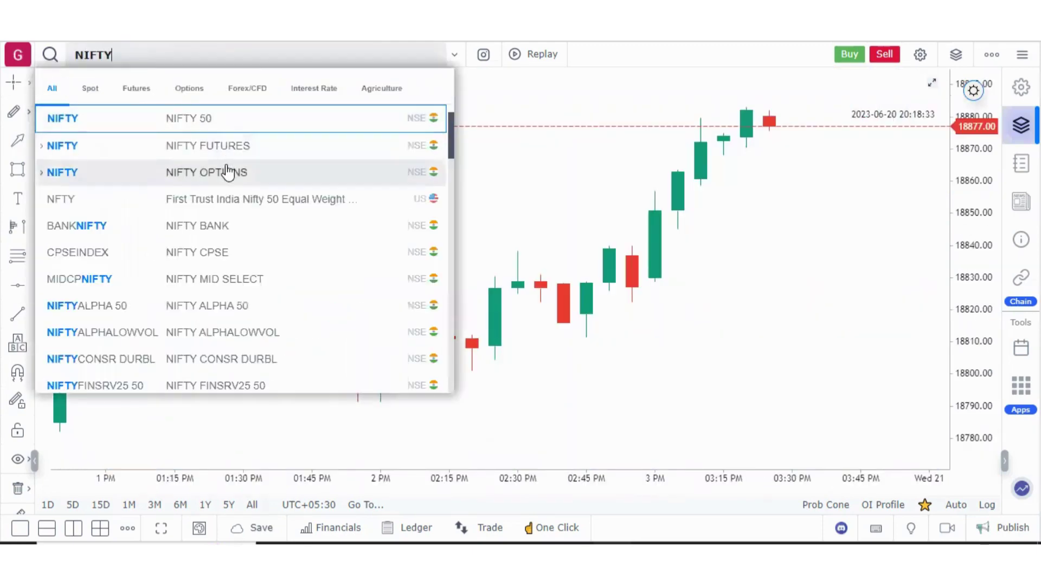
click(230, 173)
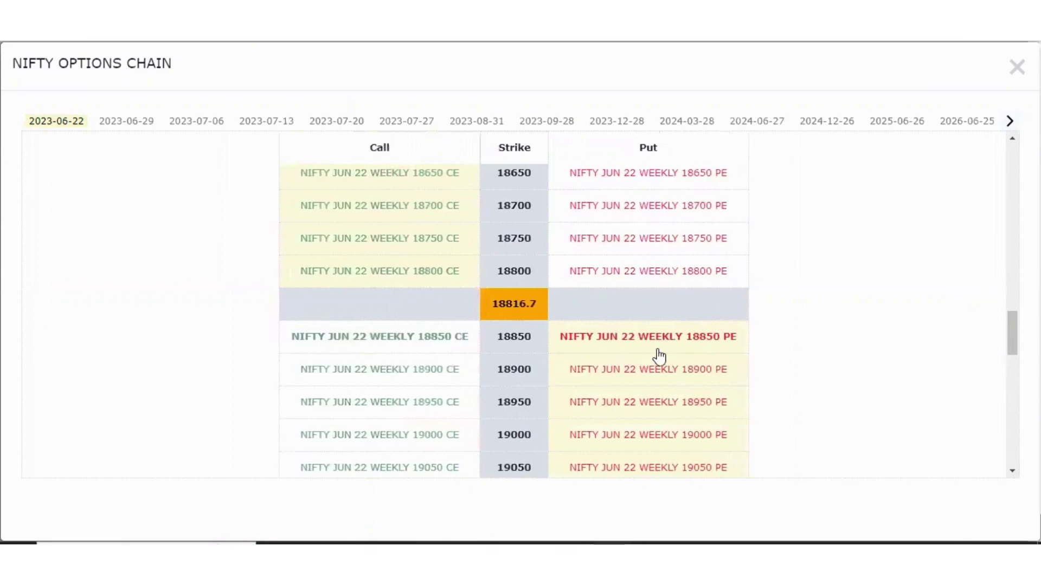
click(707, 341)
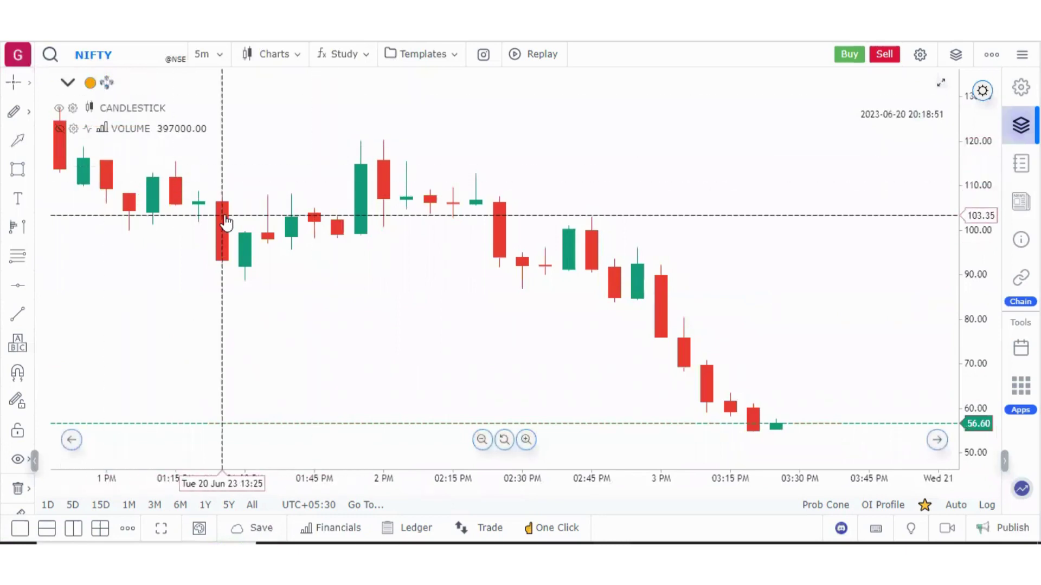
drag(221, 212, 418, 230)
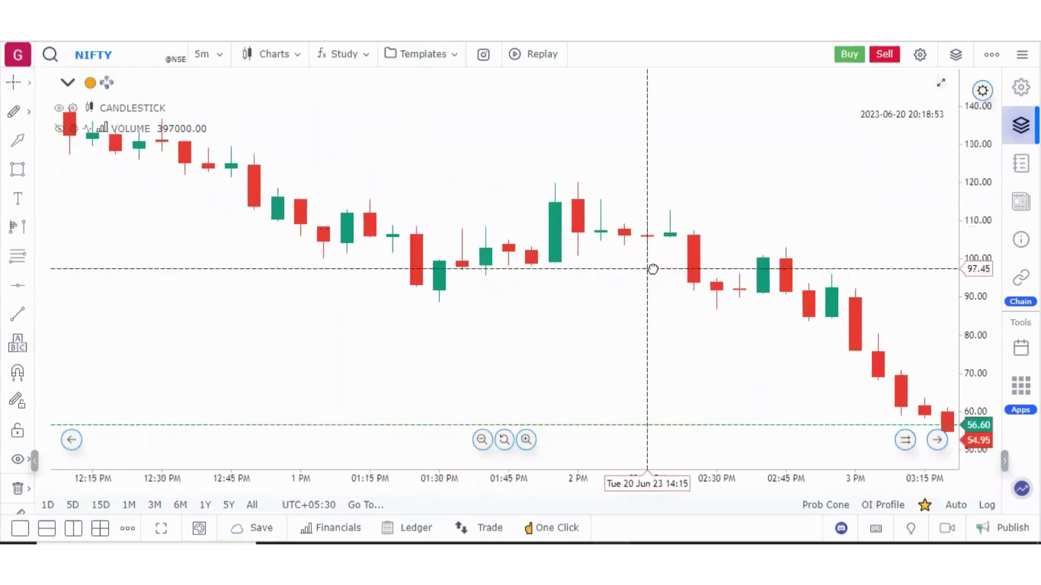
drag(653, 270, 379, 216)
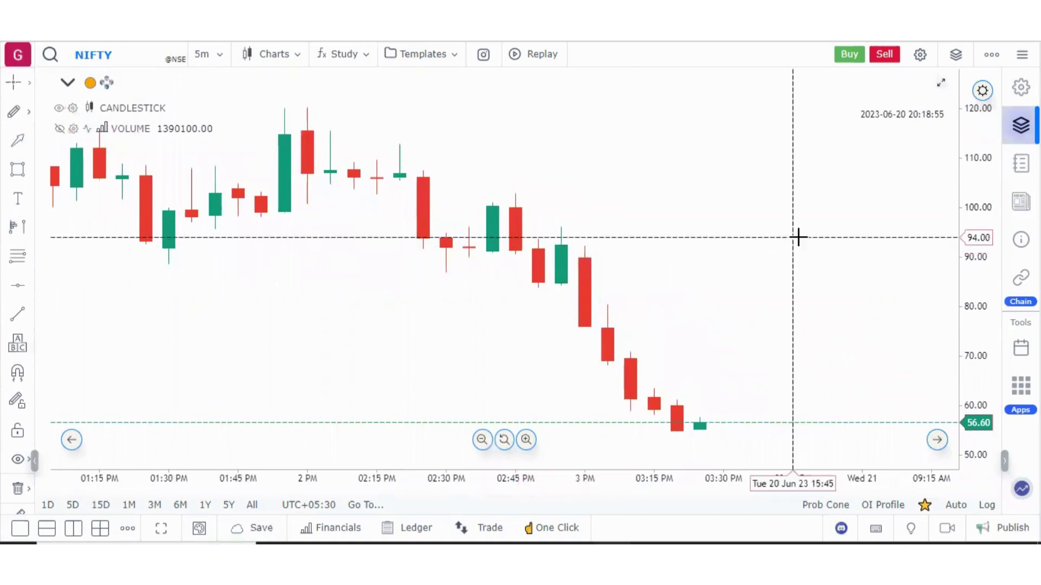
Step: Search for RELIANCE and load the RELIANCE INDUSTRIES LTD chart from NSE
click(136, 62)
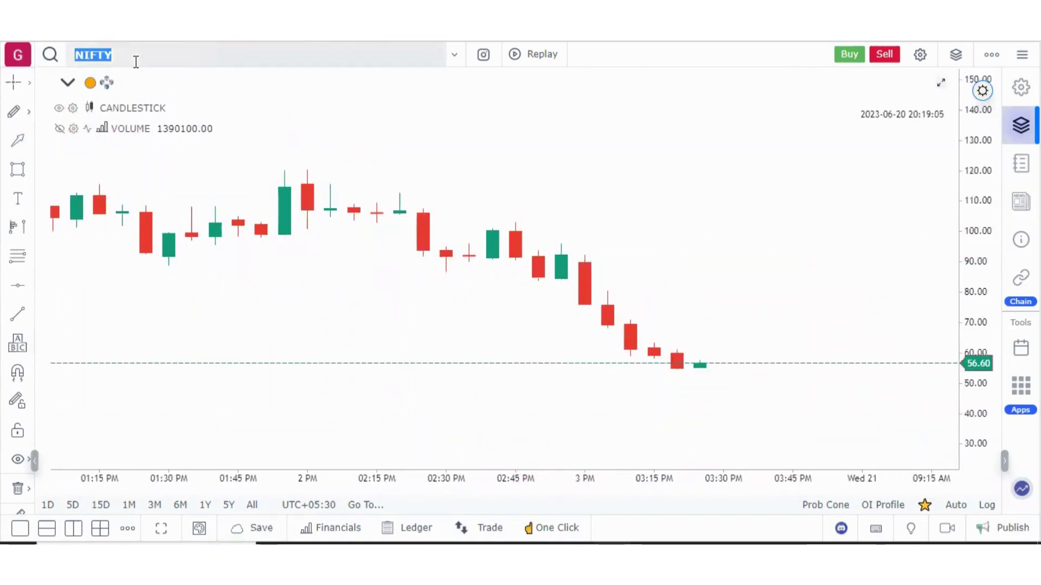
text(RE)
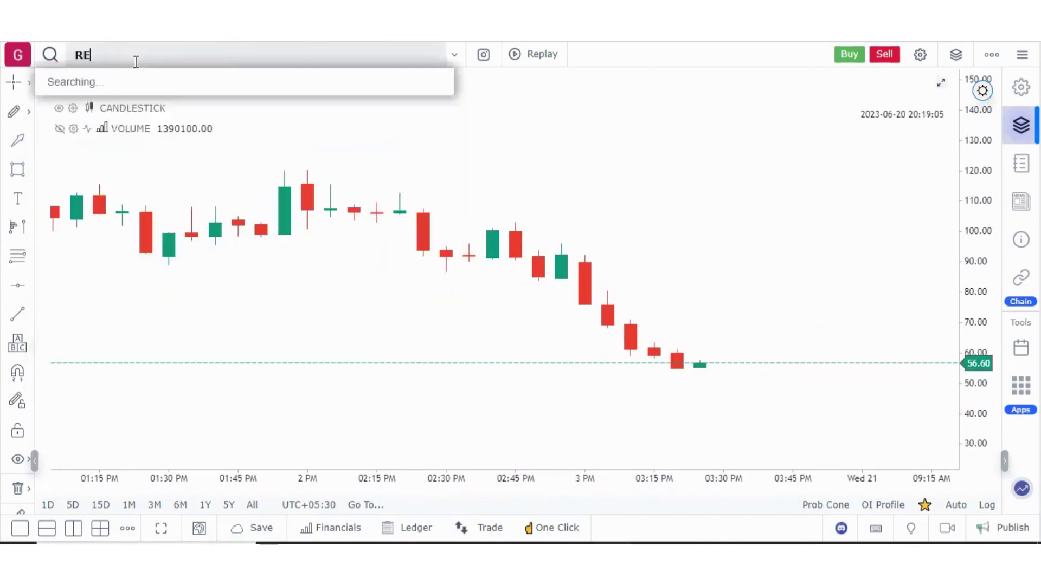
text(LIANCE)
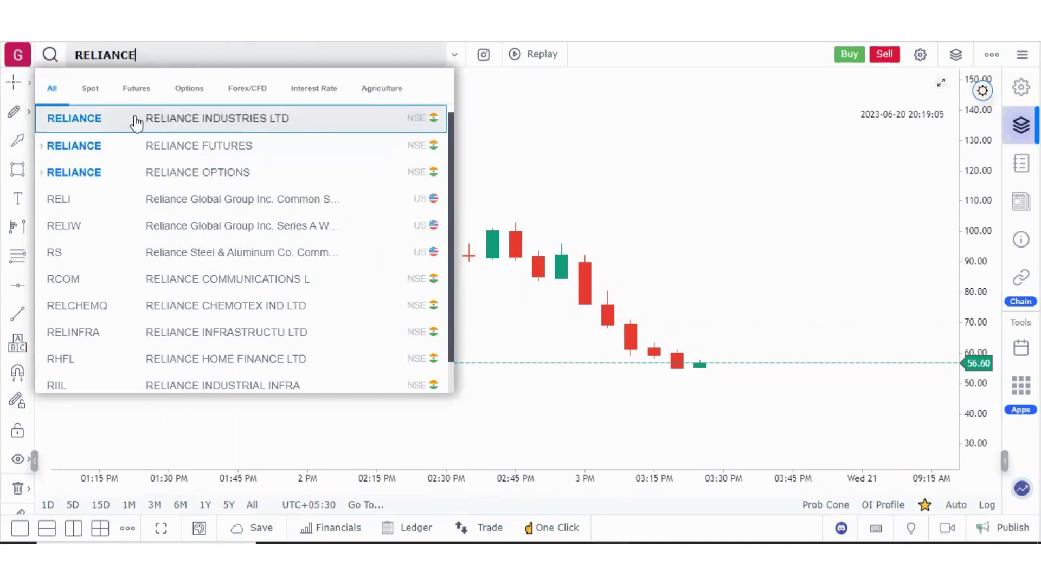
click(226, 119)
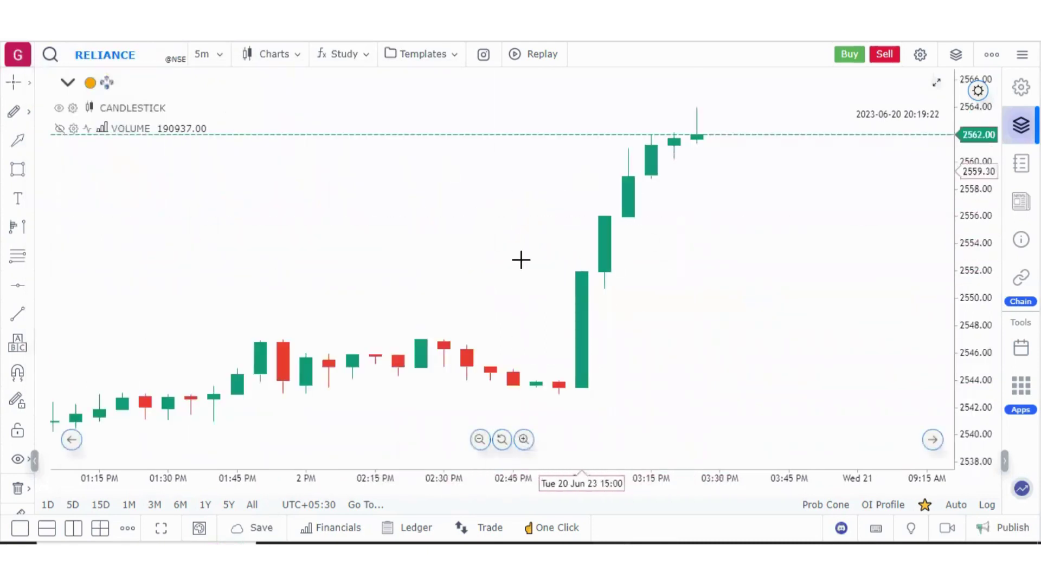
drag(477, 309, 417, 281)
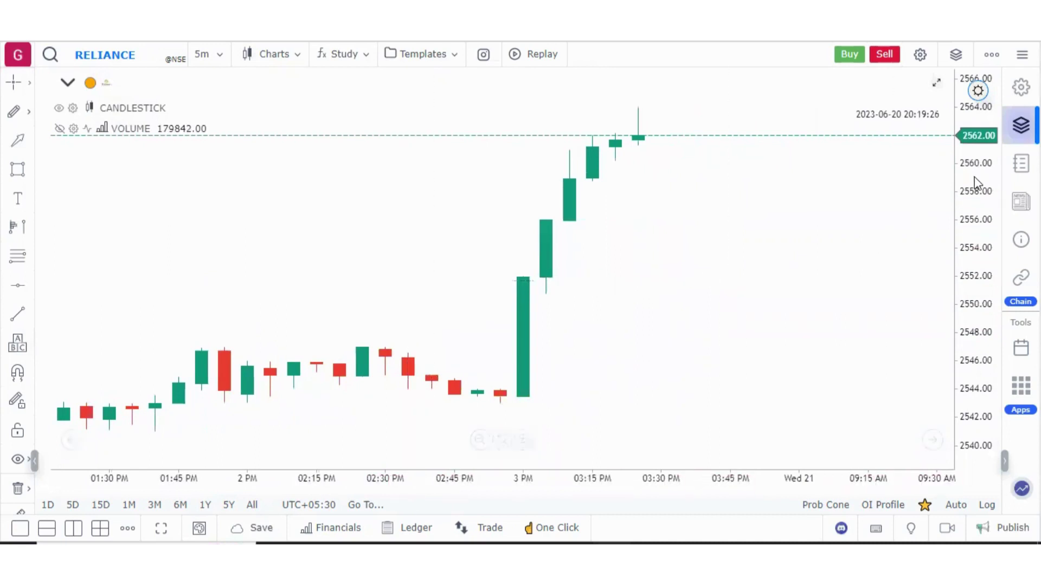
drag(976, 181, 976, 206)
drag(697, 256, 576, 246)
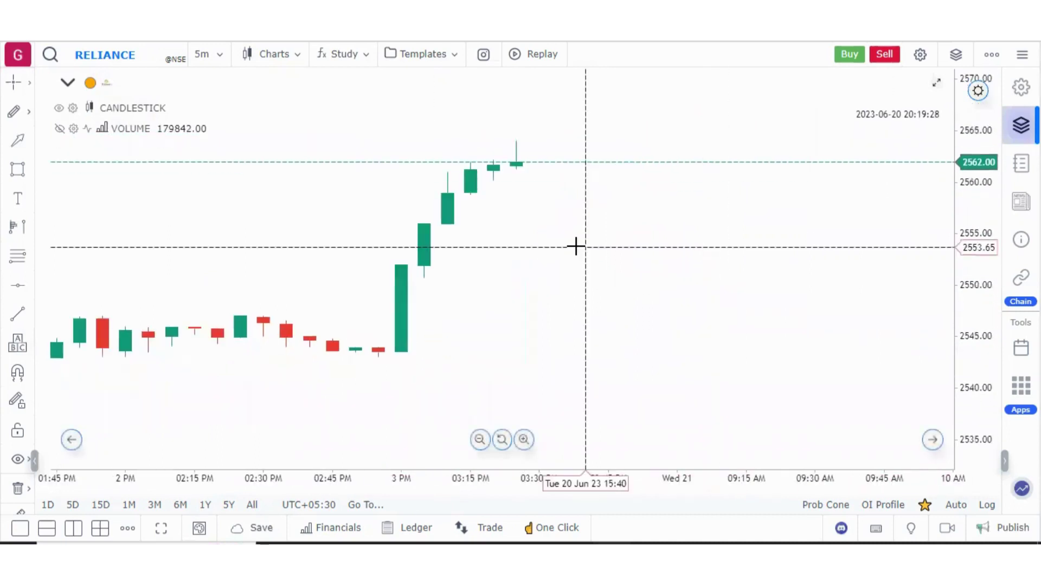
drag(516, 237, 611, 221)
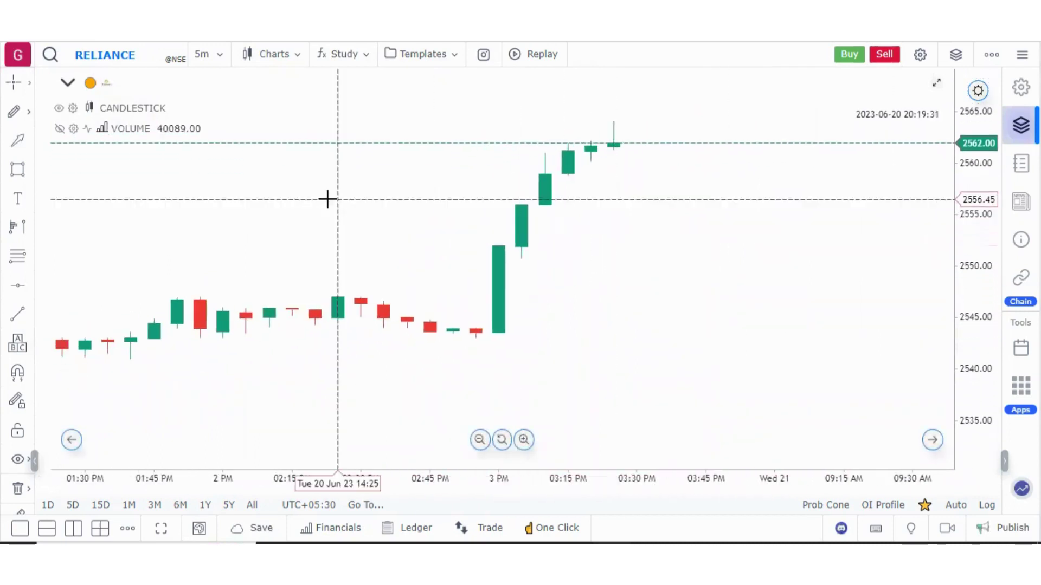
Step: Search for RELIANCE again and expand its futures contracts, closing the results without loading a contract
click(154, 52)
text(RE)
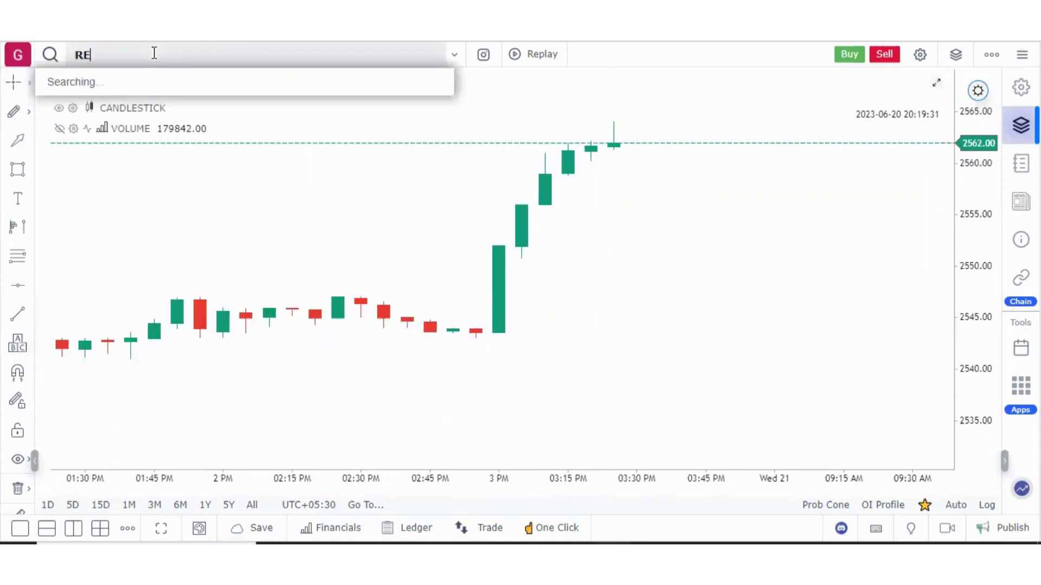
text(LIANCE)
click(207, 152)
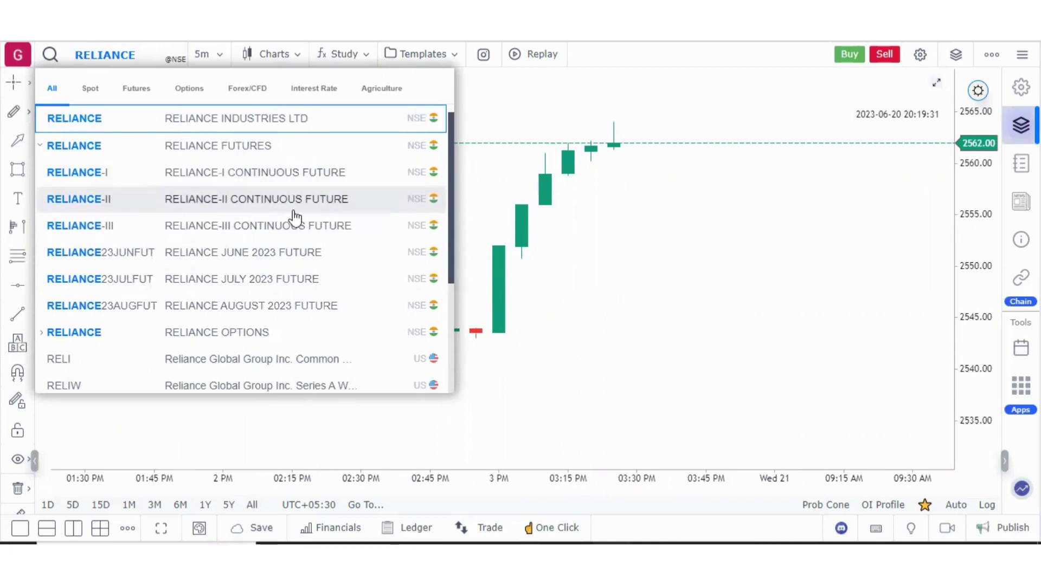
click(137, 53)
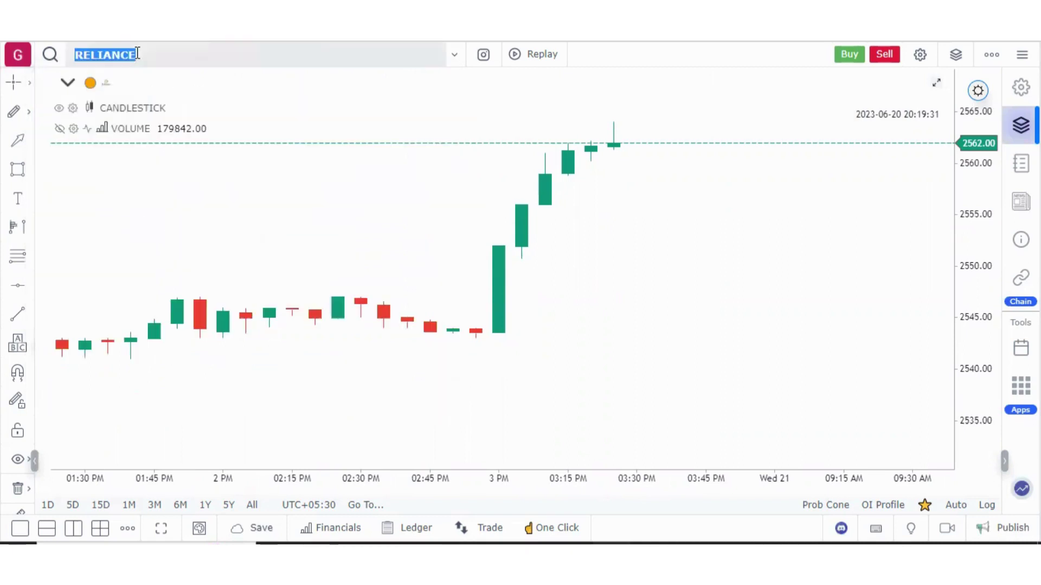
click(265, 201)
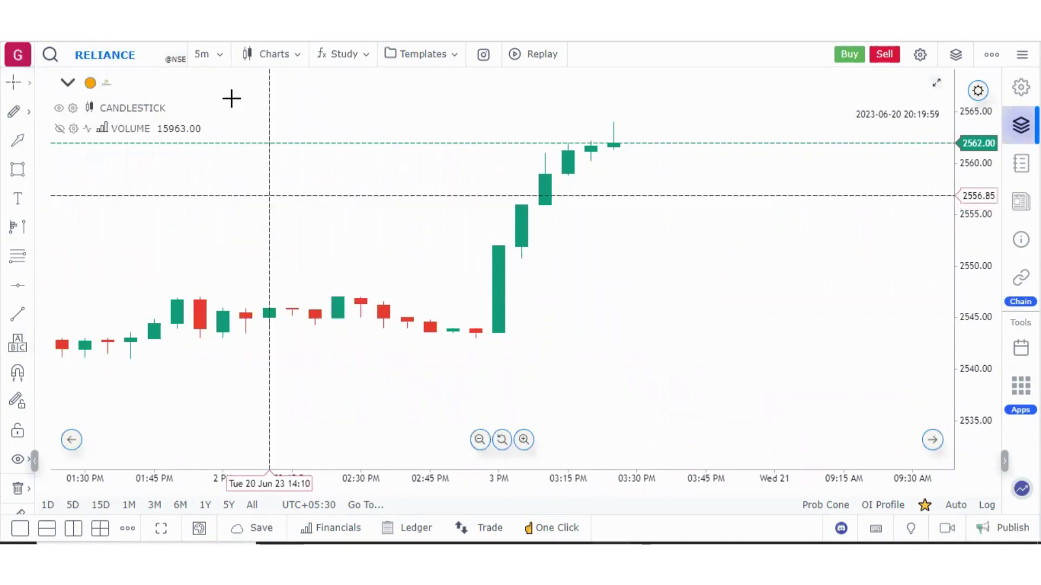
Step: Add a custom 75-minute interval, mark it as a favourite and apply it to the RELIANCE chart
click(220, 64)
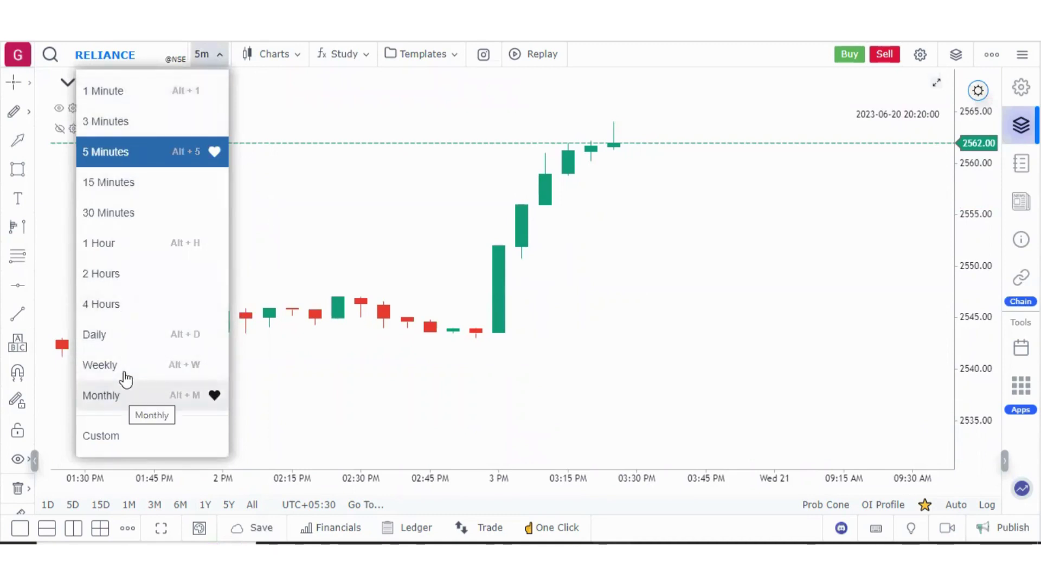
click(130, 420)
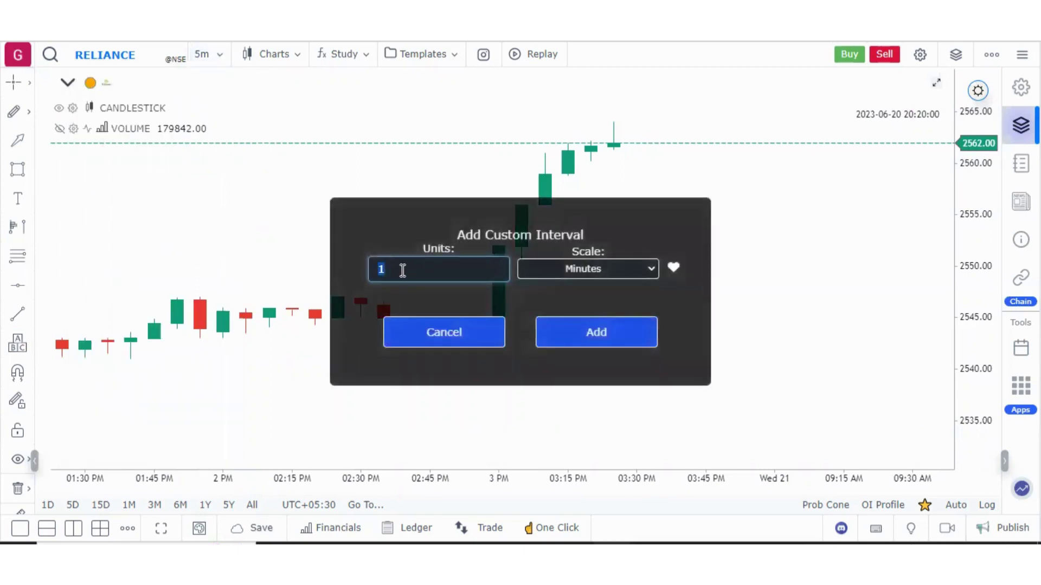
click(623, 267)
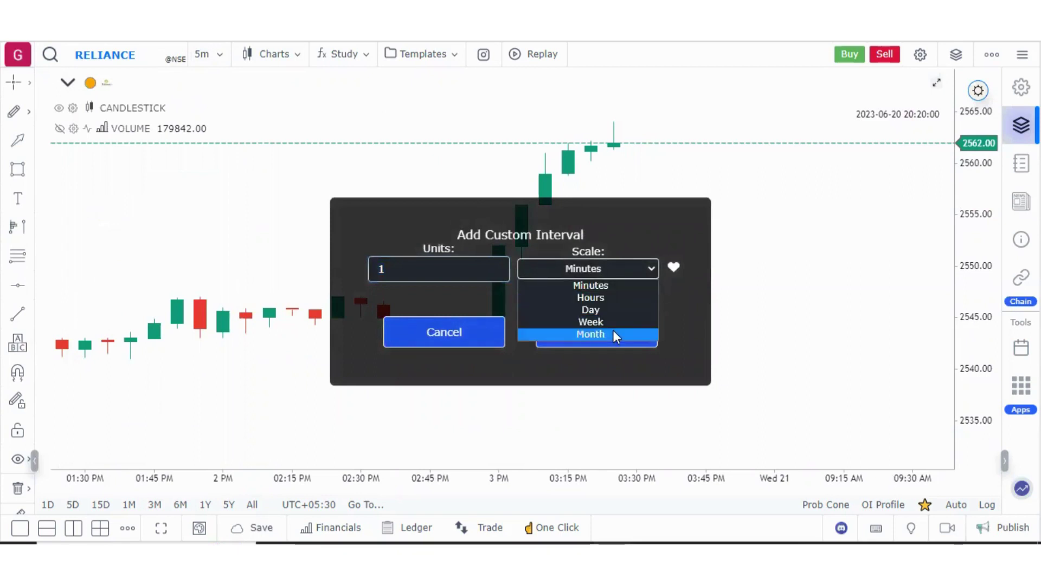
click(688, 313)
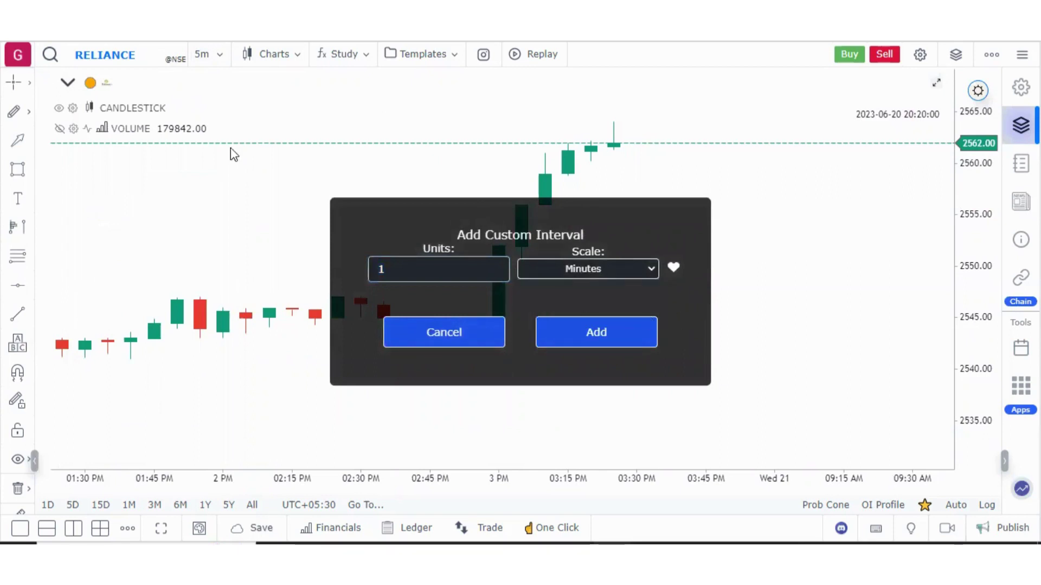
double_click(402, 265)
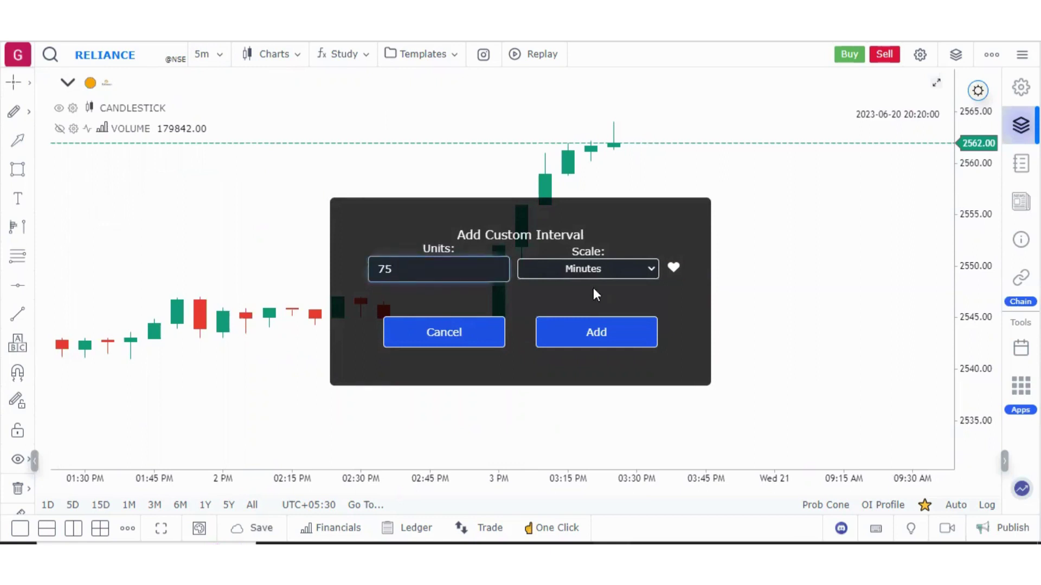
click(673, 270)
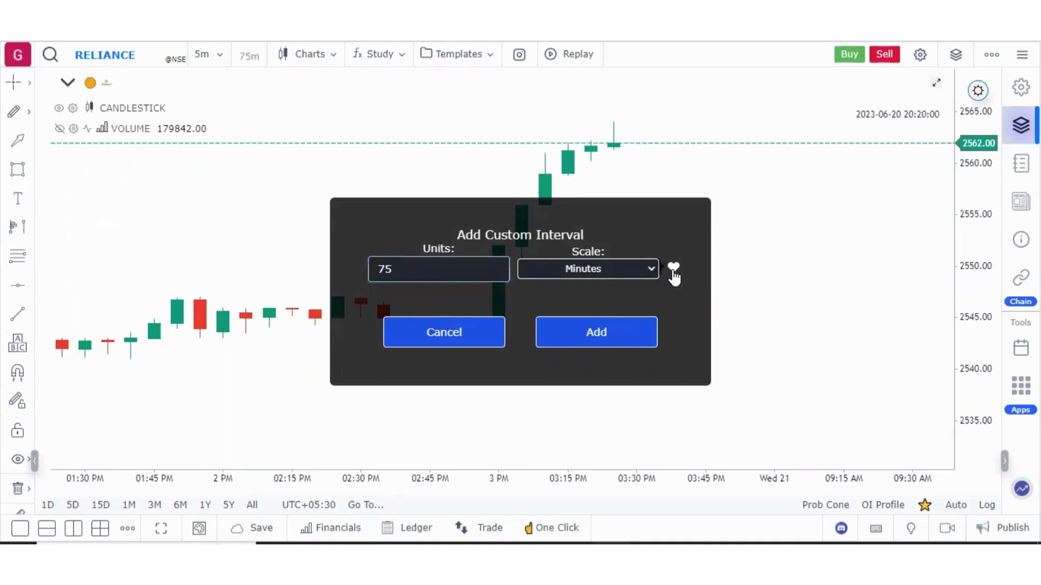
click(622, 344)
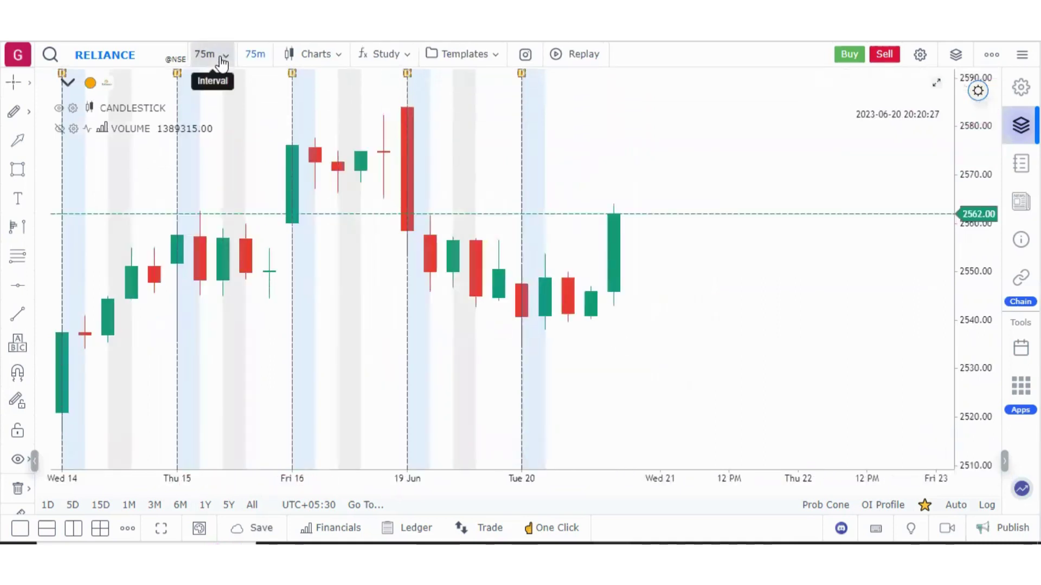
Step: Mark the 1 Minute interval as a favourite and set the RELIANCE chart's interval to 15 minutes
click(222, 64)
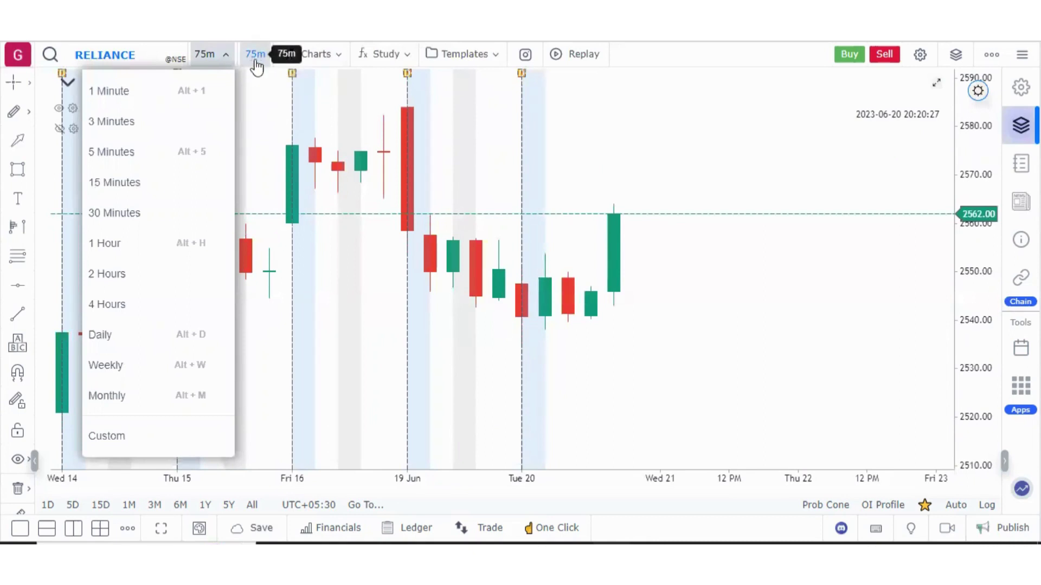
mouse_move(174, 95)
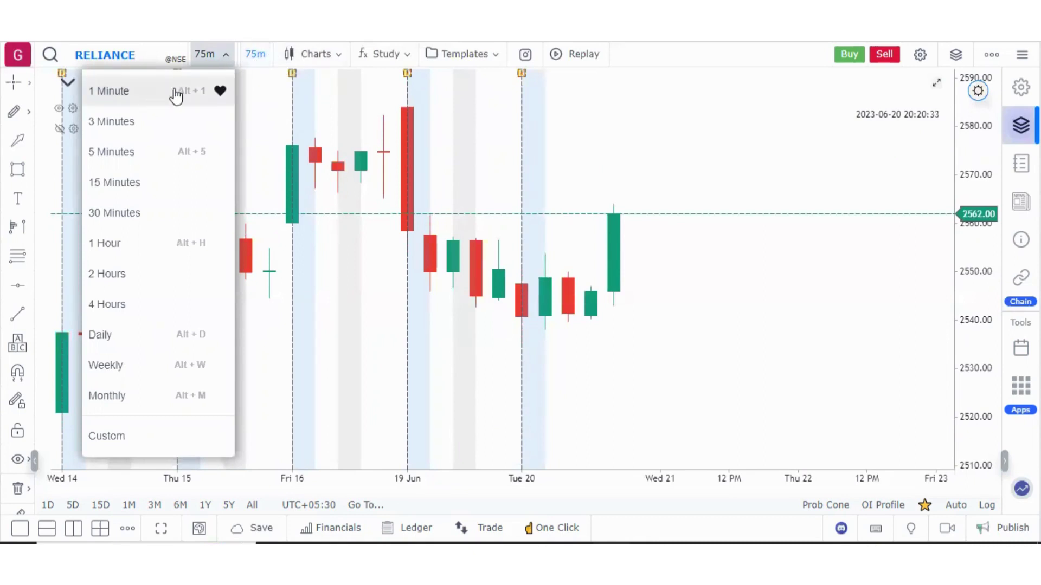
click(219, 91)
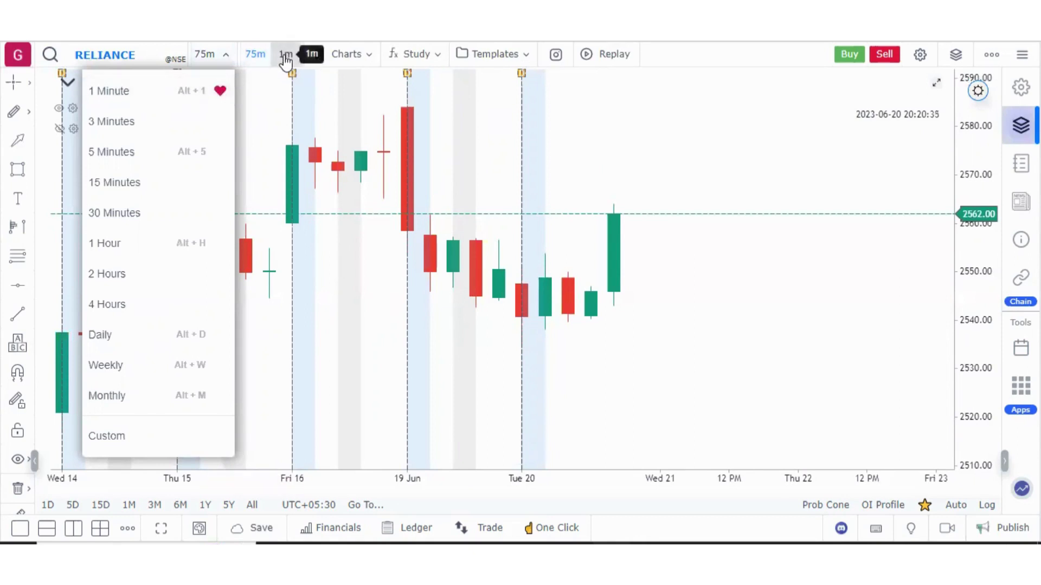
click(216, 55)
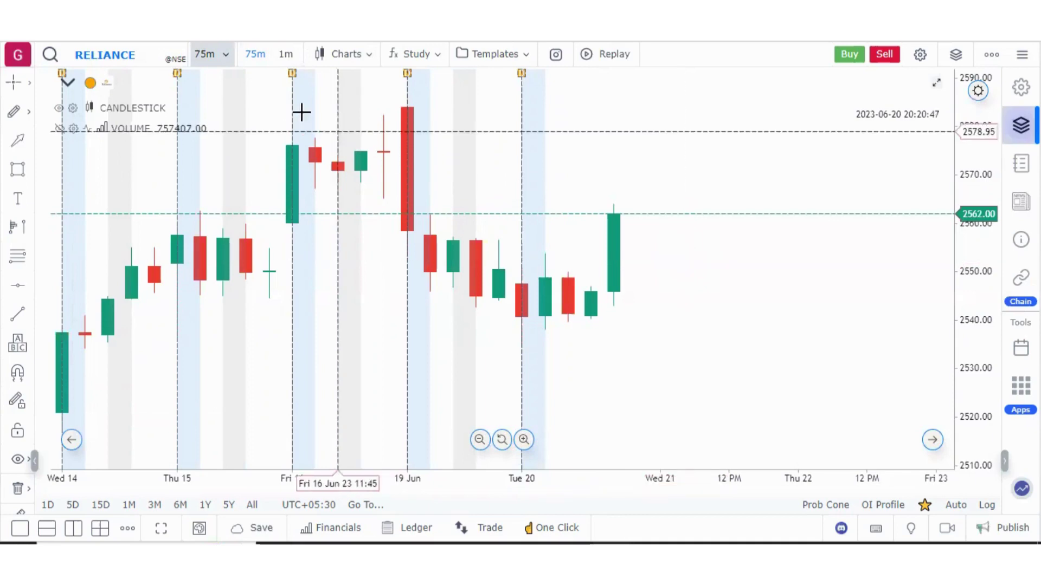
text(15)
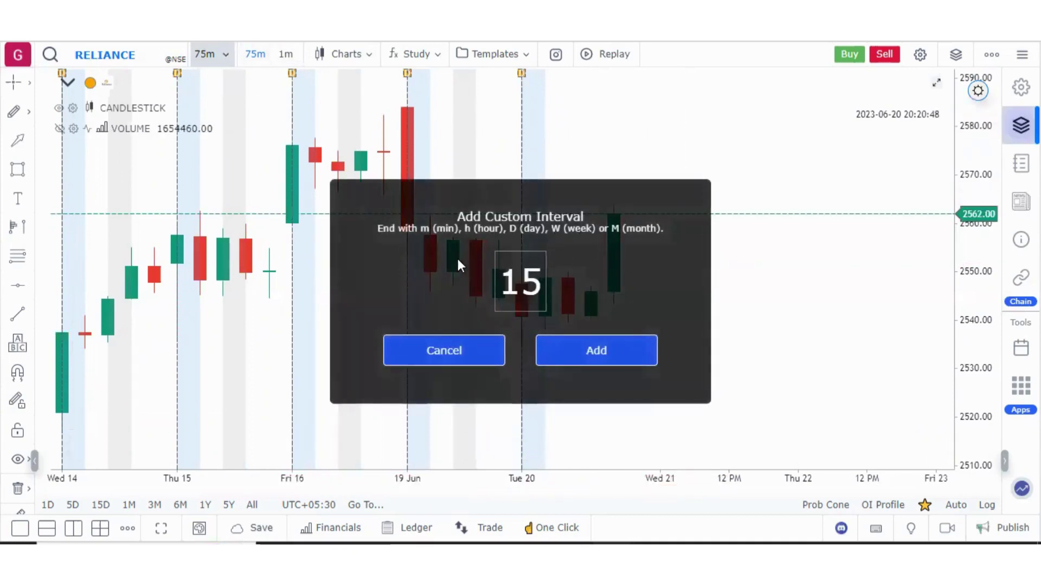
key(Return)
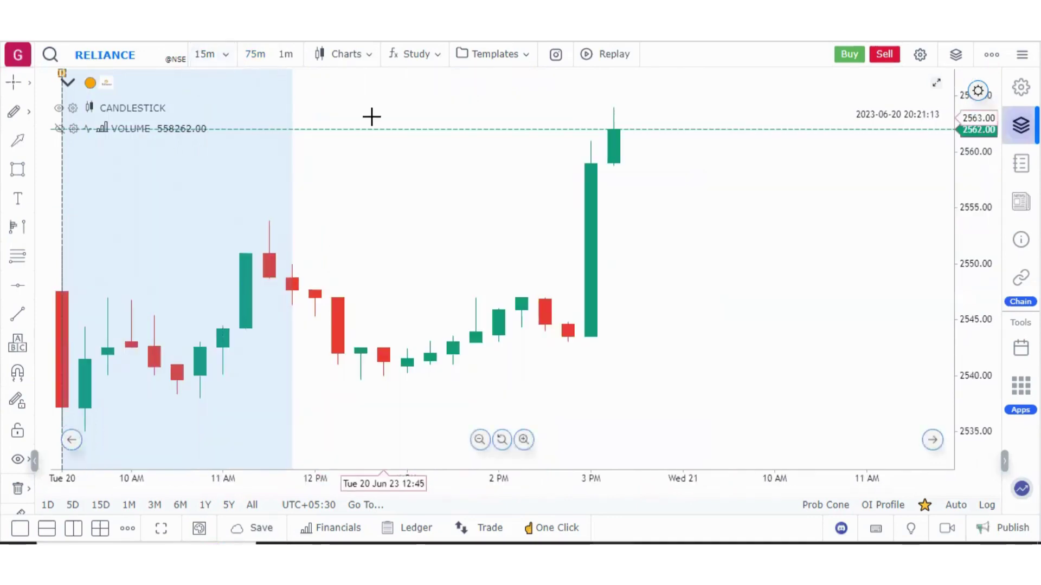
Step: Switch the RELIANCE chart to the Area type and follow it with the Line type
click(369, 60)
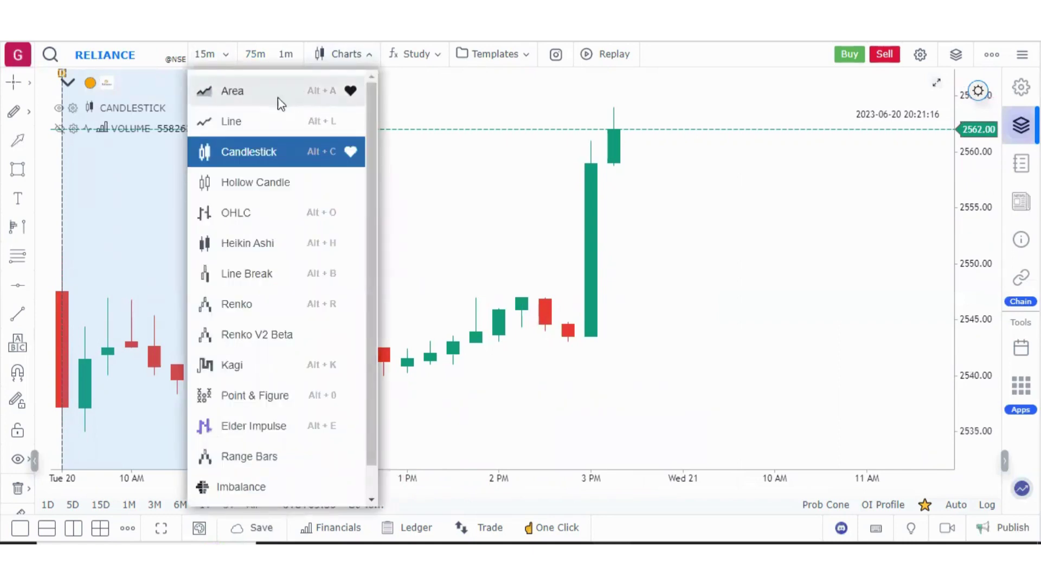
click(279, 101)
click(350, 55)
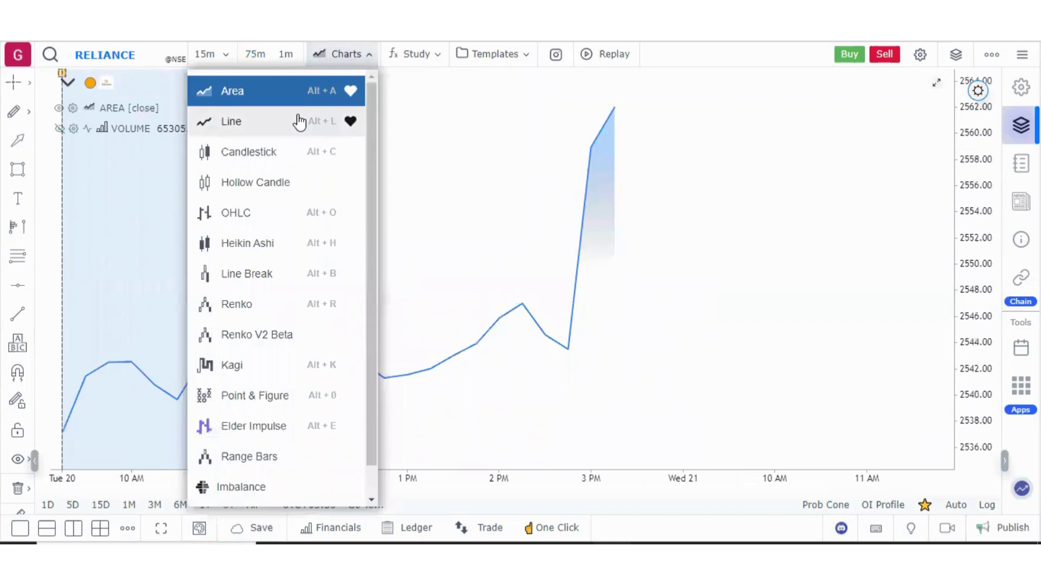
click(300, 120)
Step: Return the RELIANCE chart to Candlestick and follow it with the Hollow Candle type
click(345, 64)
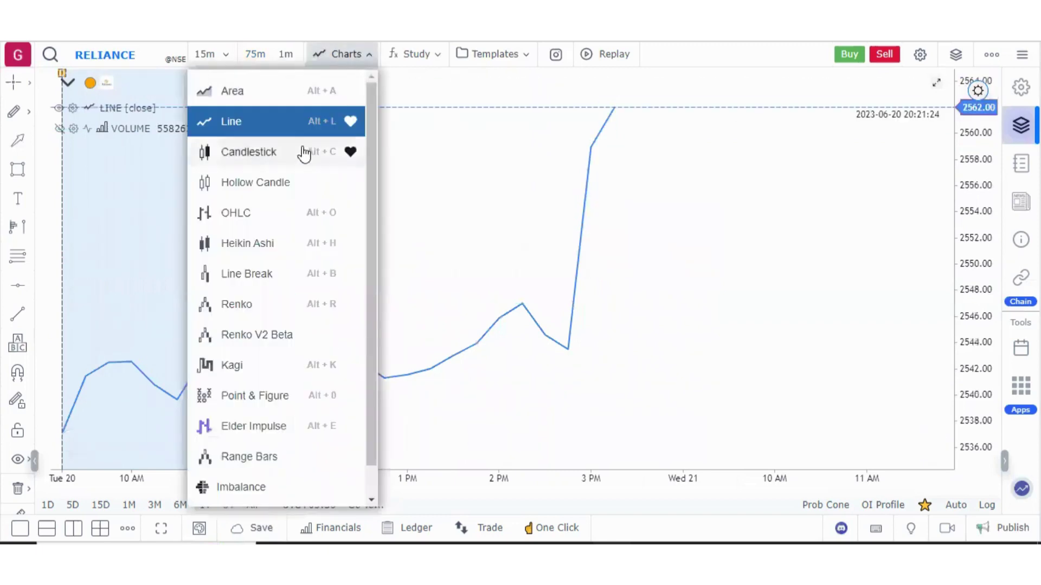
click(295, 156)
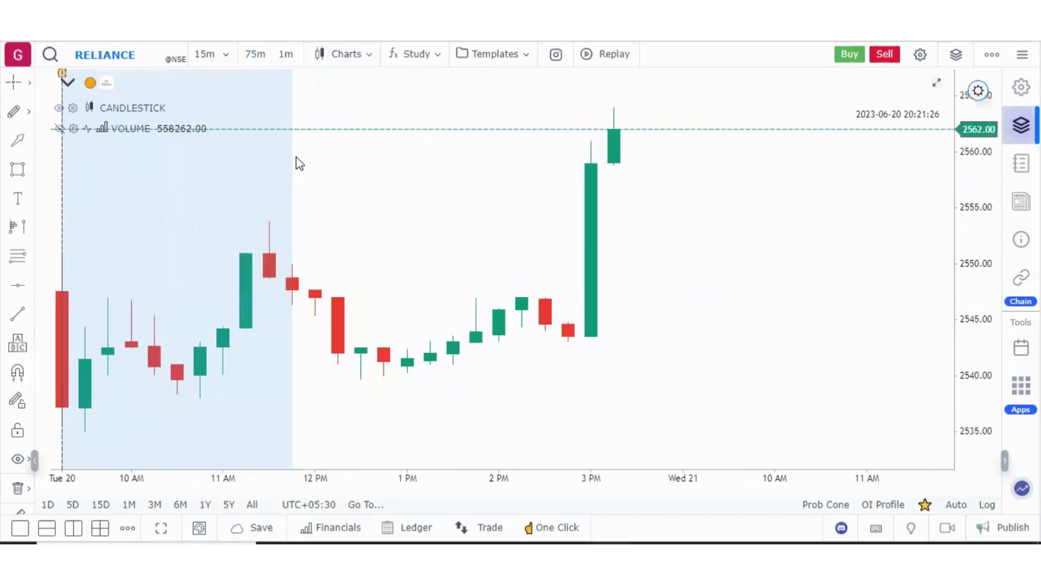
click(360, 61)
click(265, 190)
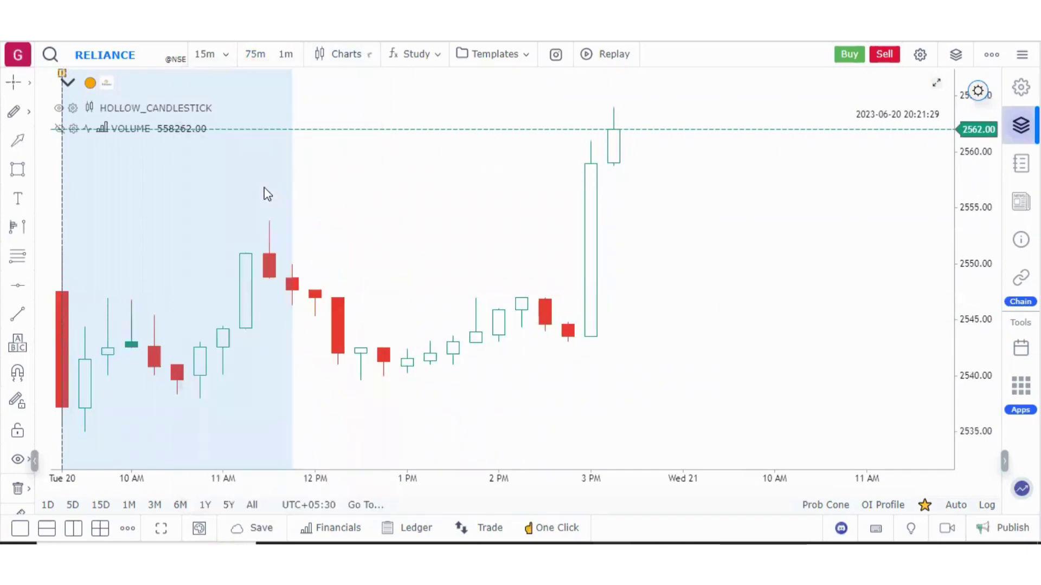
Step: Display the RELIANCE chart as Heikin Ashi and inspect several more days of price history
click(363, 57)
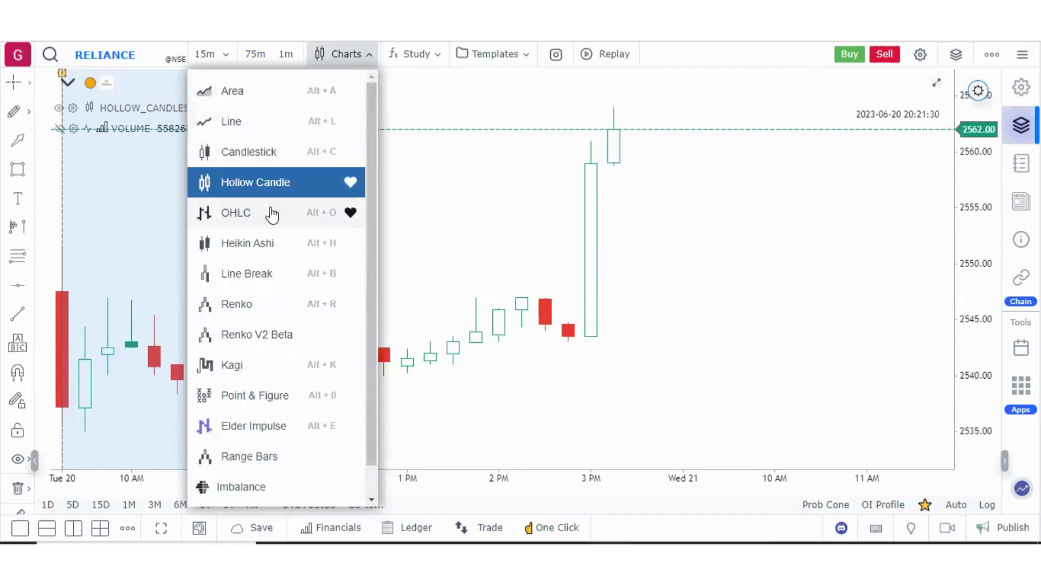
click(239, 245)
drag(376, 268, 506, 185)
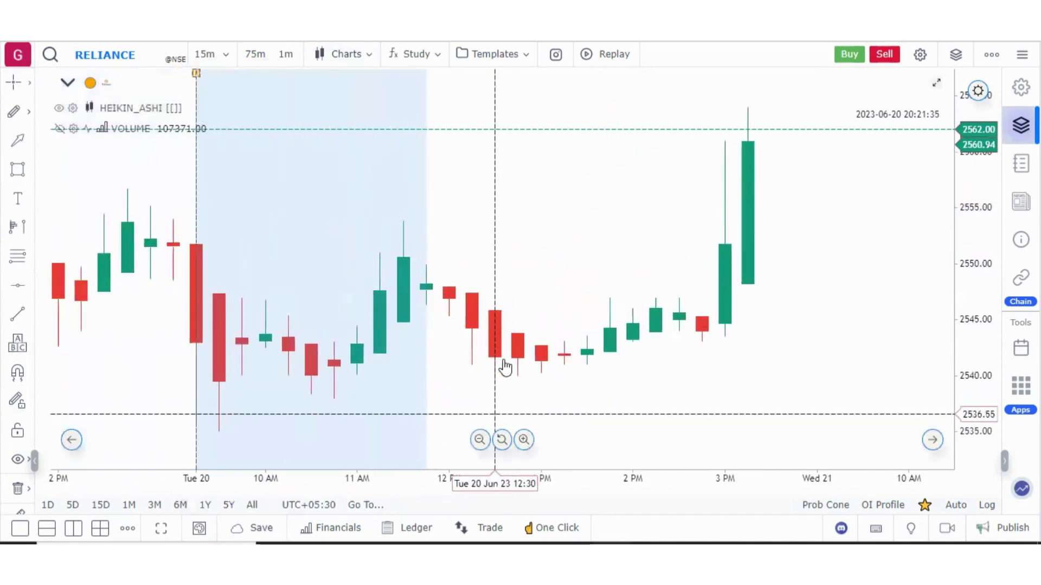
click(480, 444)
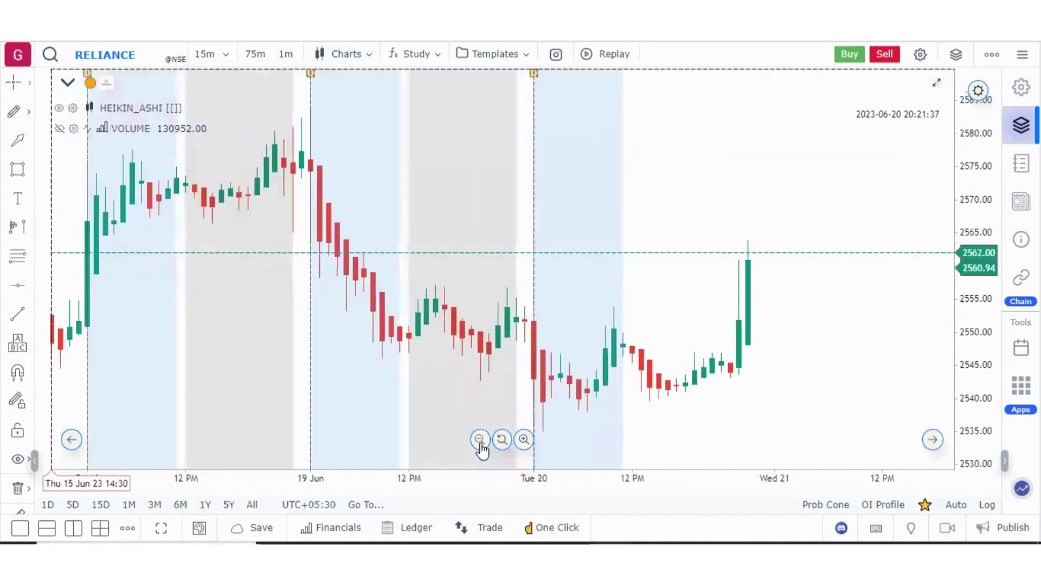
click(480, 444)
click(480, 444)
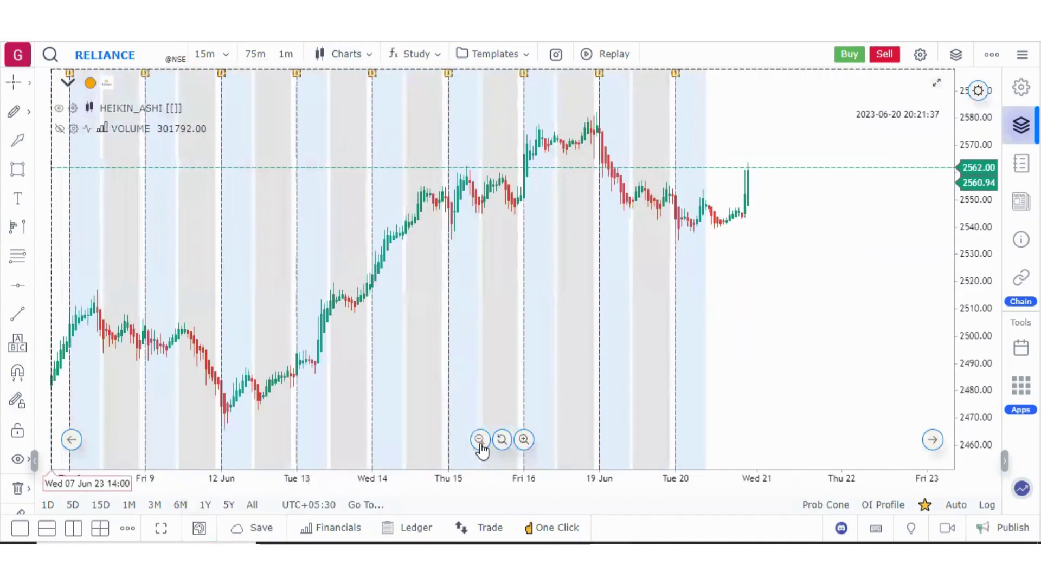
Step: Change the RELIANCE chart type to Renko
click(346, 55)
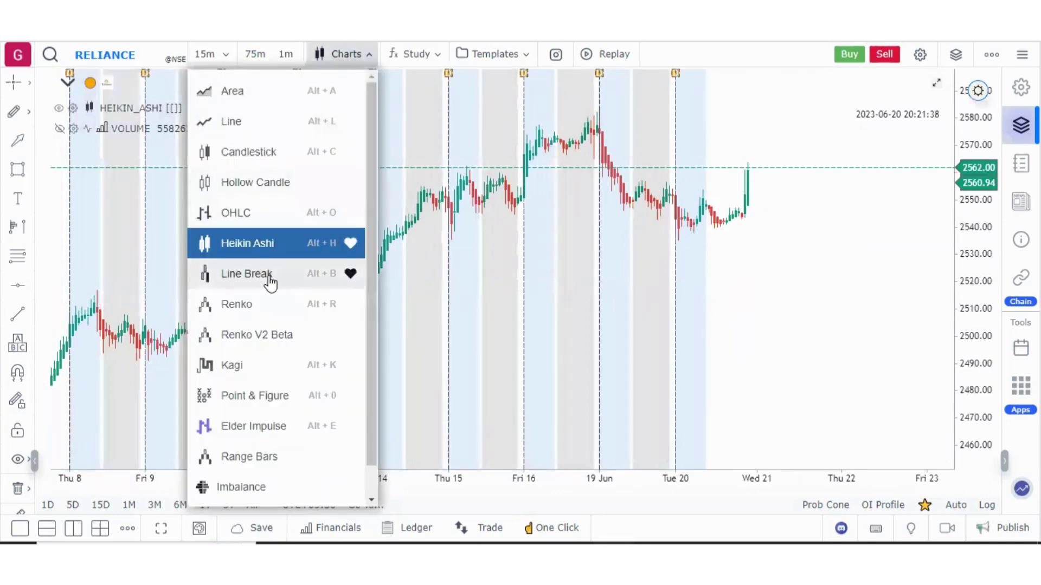
click(254, 306)
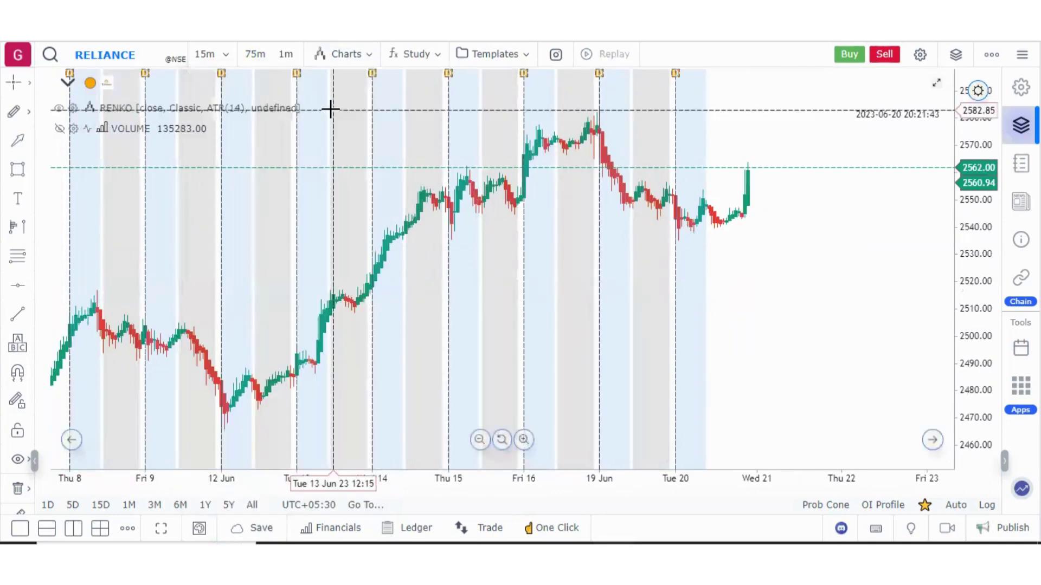
Step: Switch the RELIANCE chart to the Kagi type and follow it with Range Bars
click(352, 55)
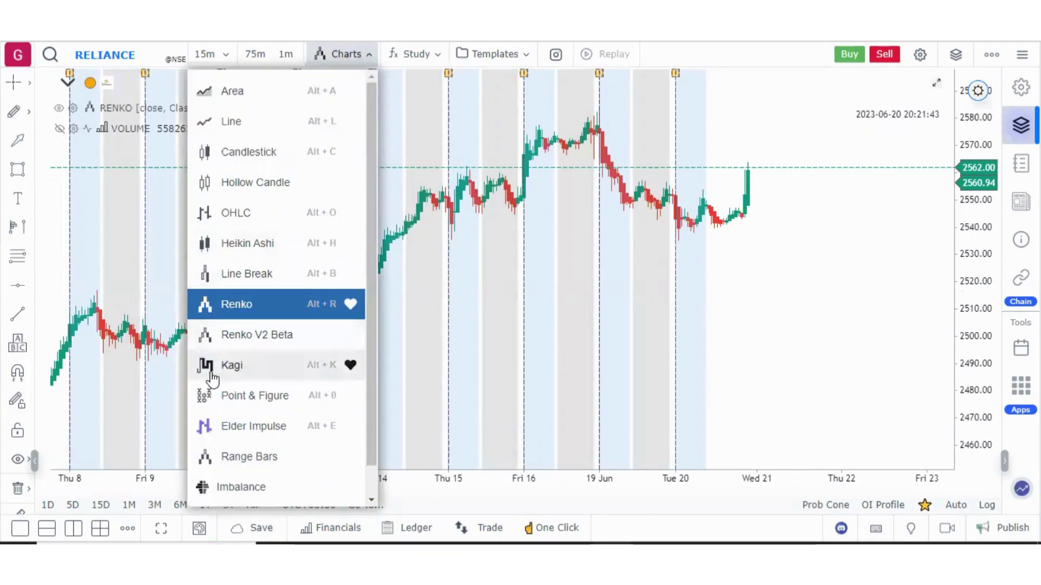
click(252, 377)
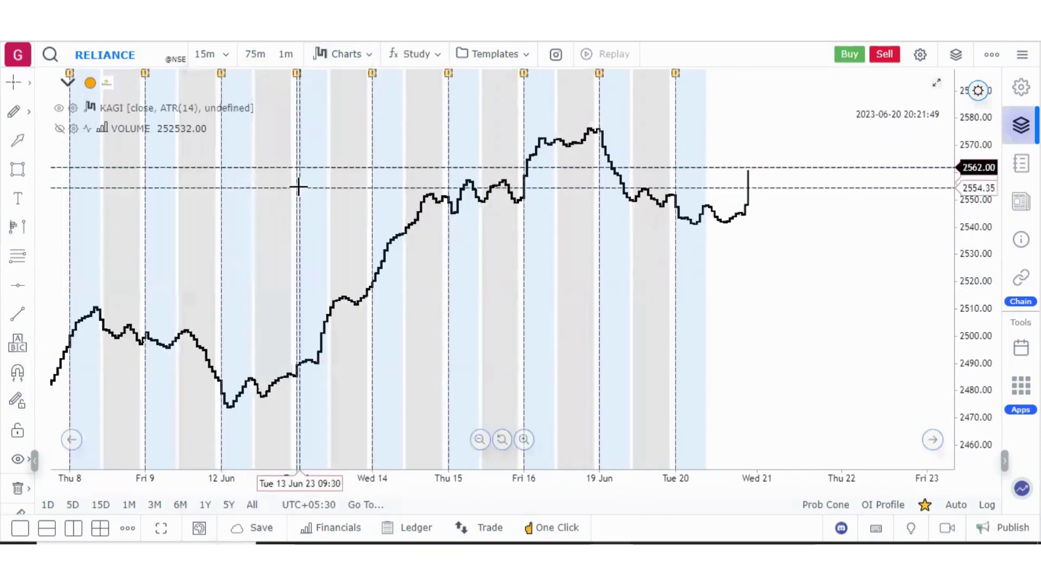
click(355, 66)
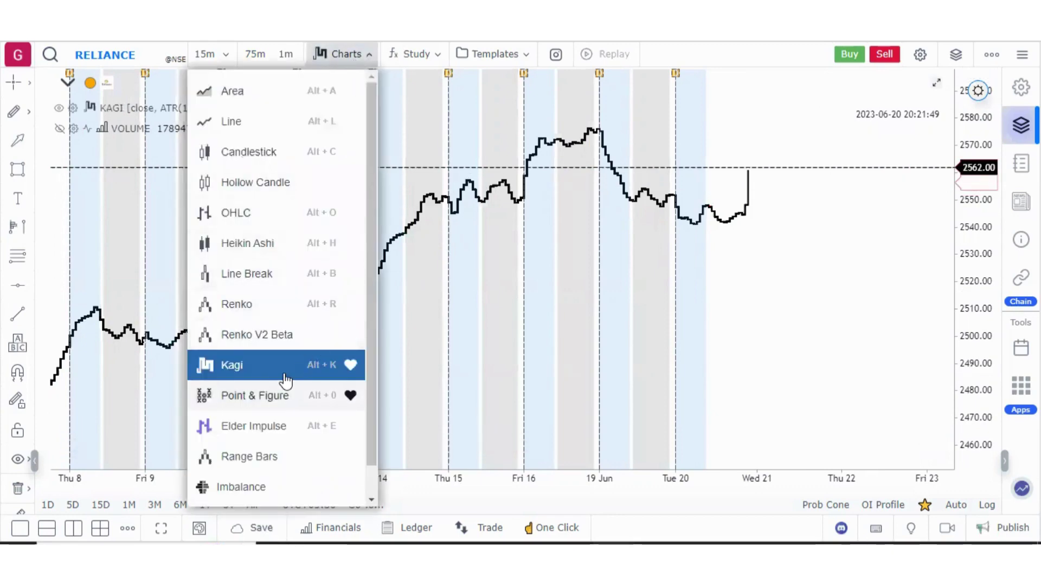
click(240, 458)
click(342, 54)
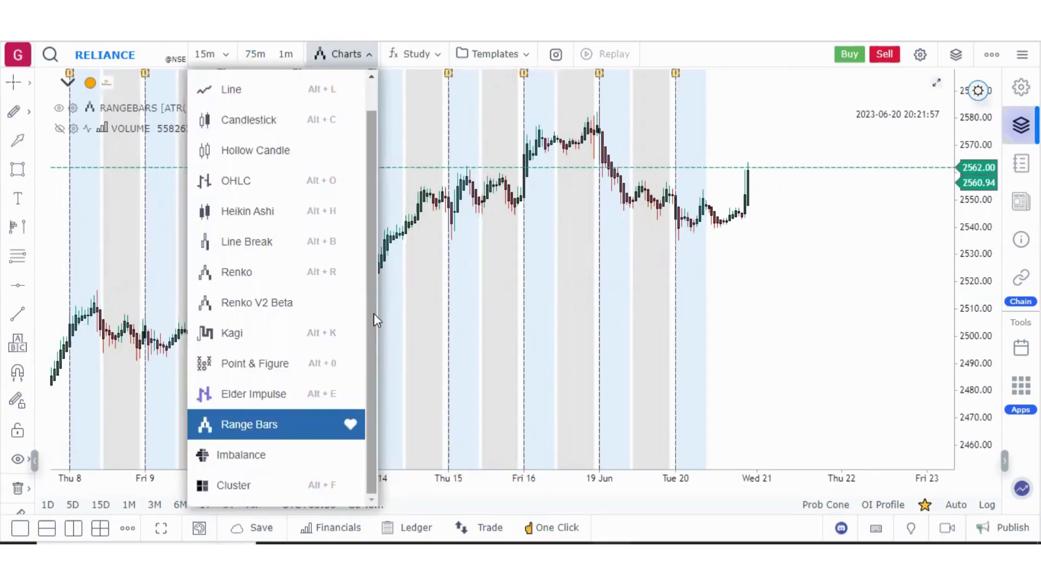
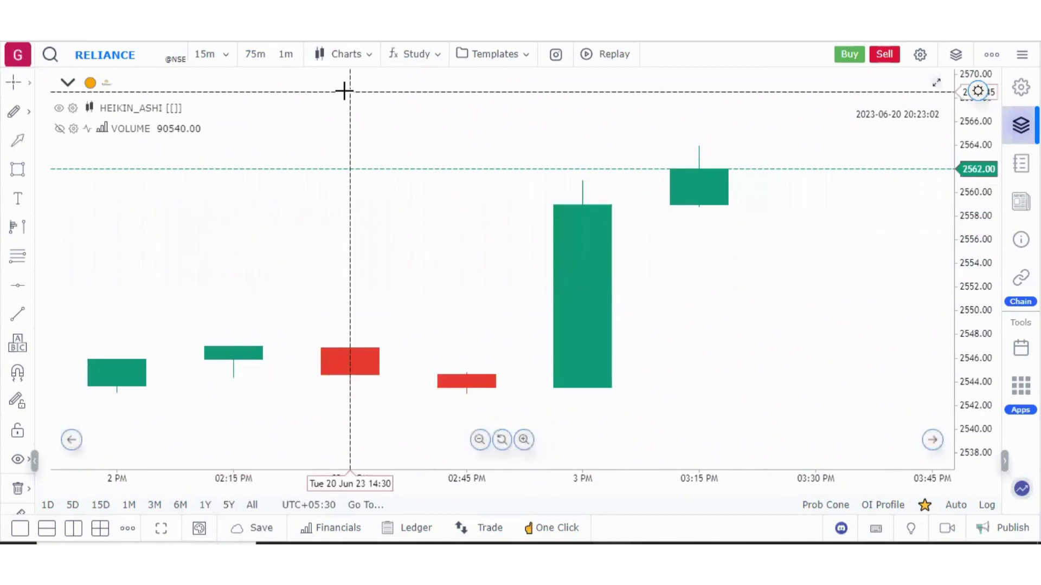
Step: Change the RELIANCE chart from Heikin Ashi to Candlestick and follow it with the Imbalance type
click(351, 53)
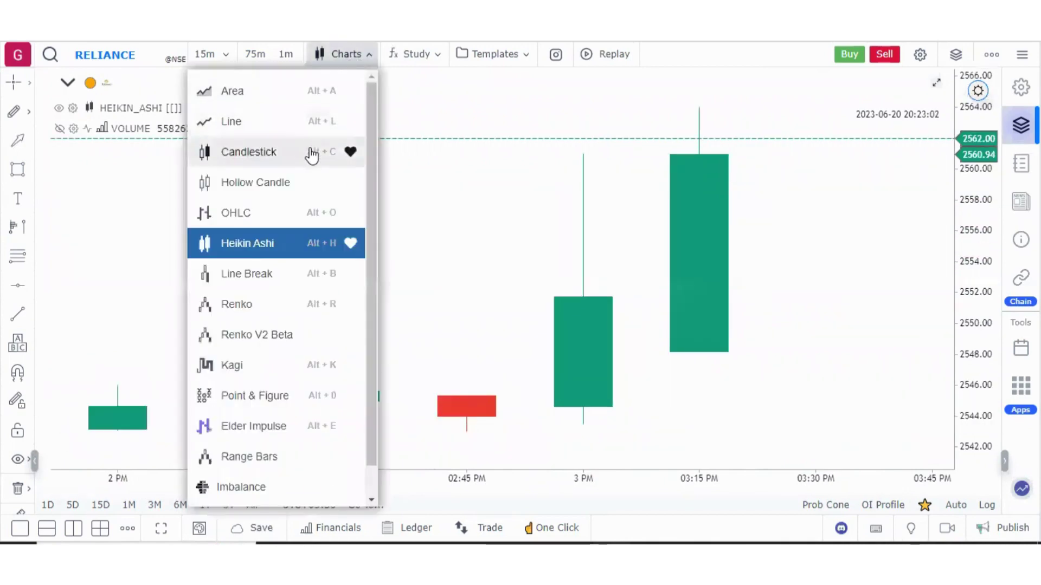
click(312, 151)
click(355, 49)
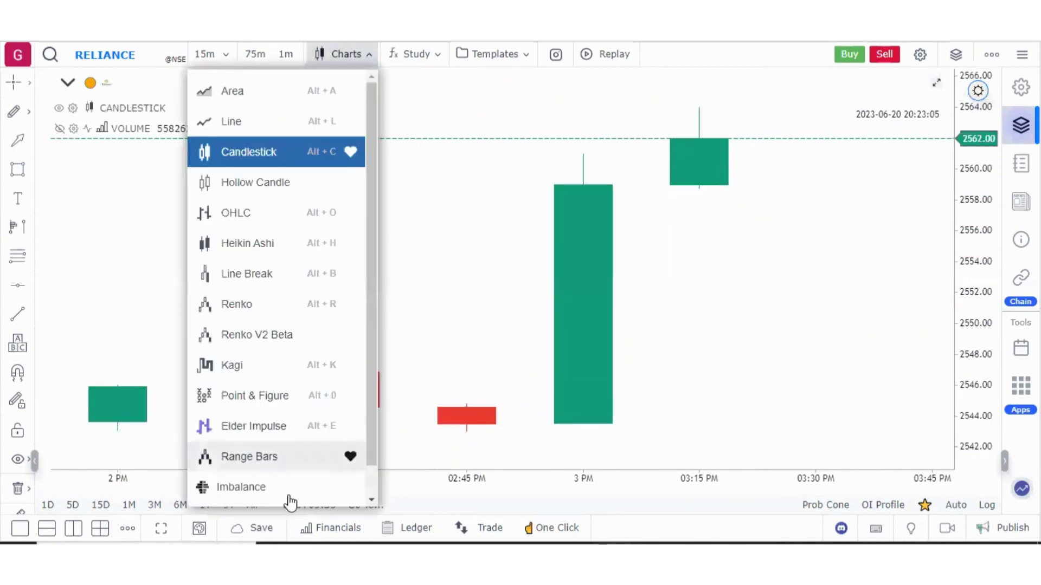
click(241, 487)
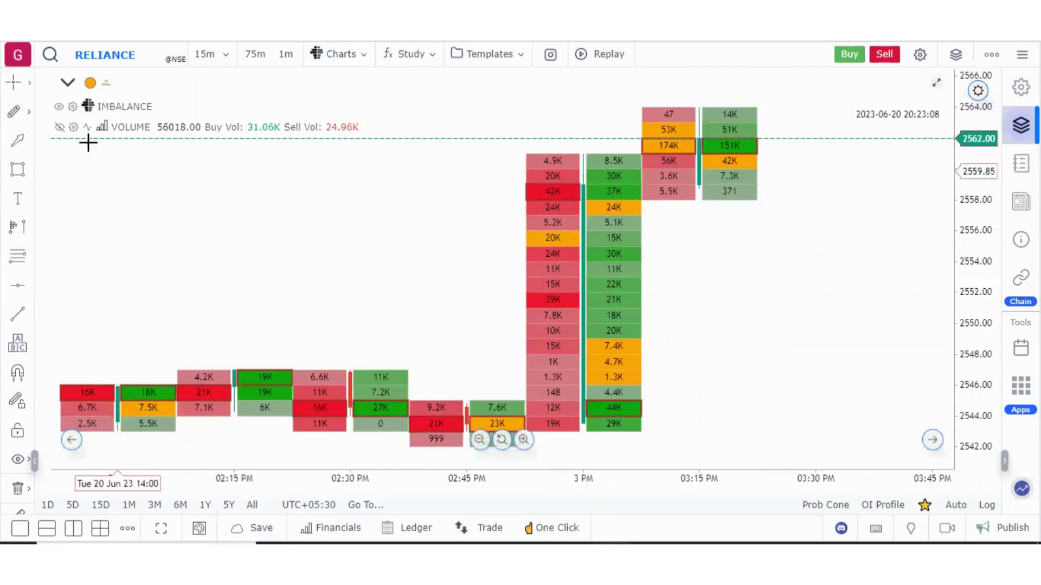
Step: Open the Imbalance chart's settings and enable Show Profile for the clusters
click(66, 84)
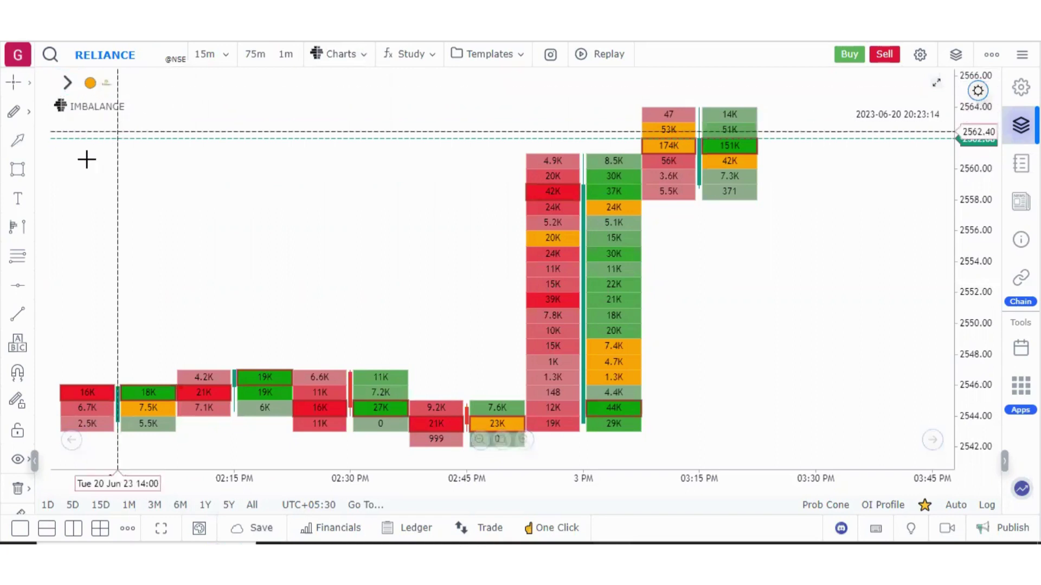
click(65, 84)
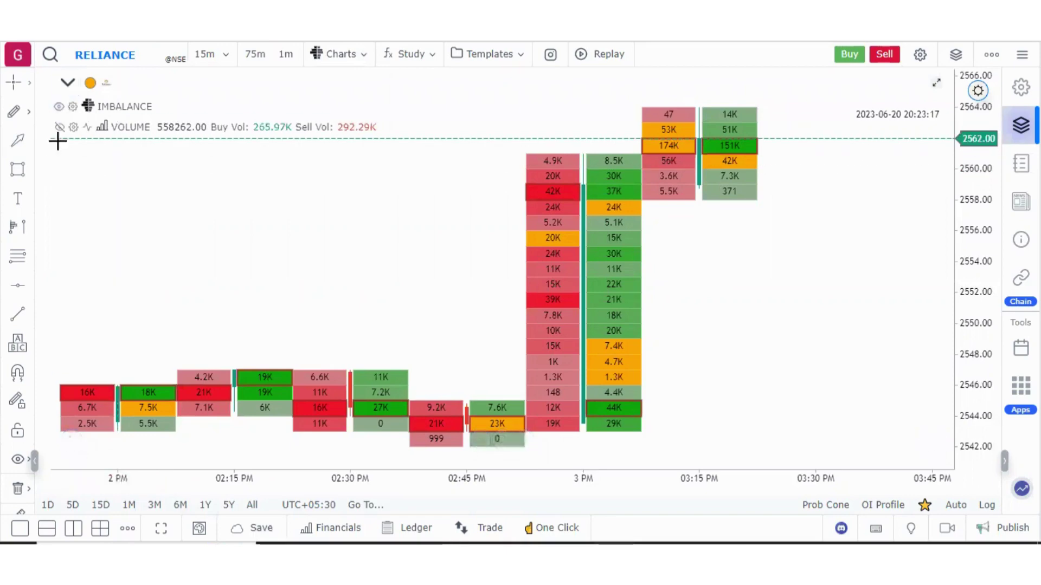
click(73, 107)
mouse_move(288, 147)
mouse_down()
mouse_move(289, 372)
mouse_move(291, 140)
mouse_up()
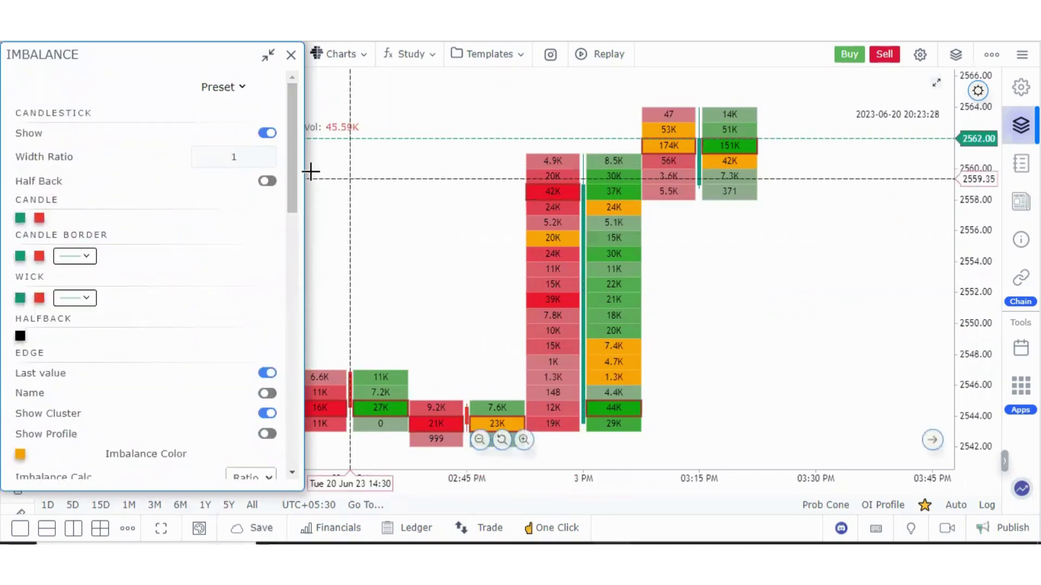
drag(293, 162, 293, 195)
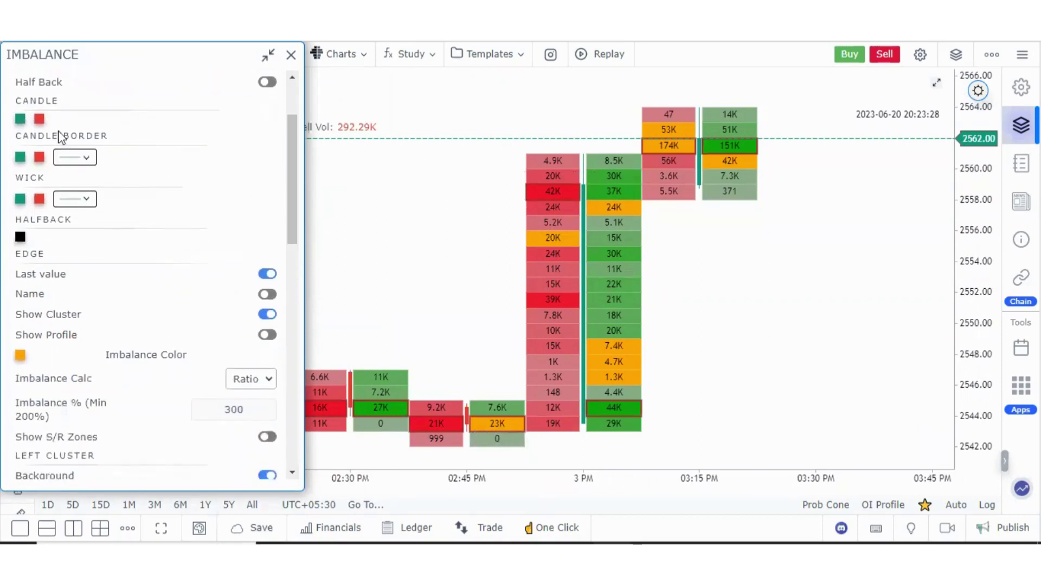
scroll(280, 234, down, 2)
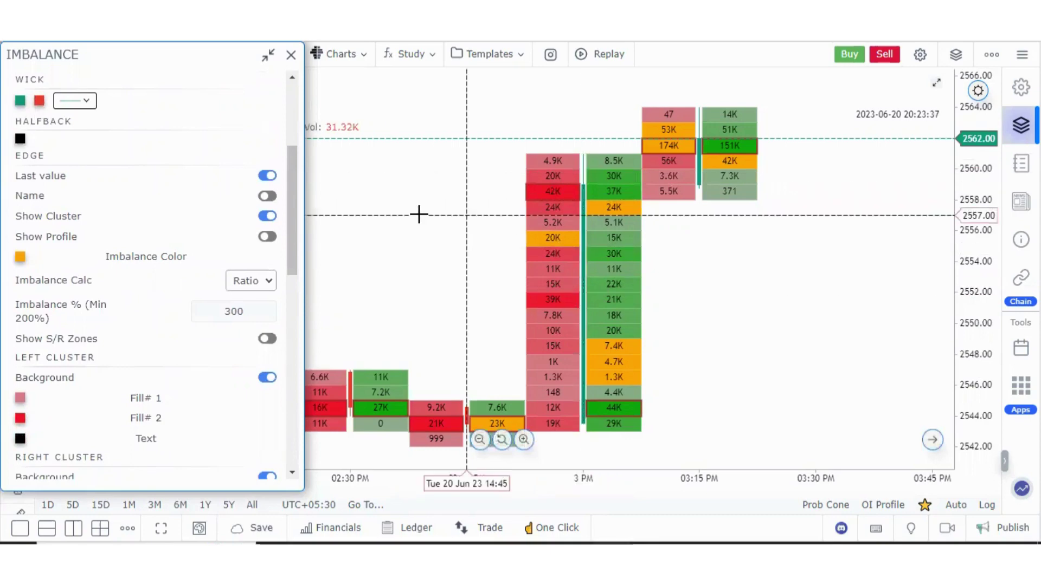
click(269, 237)
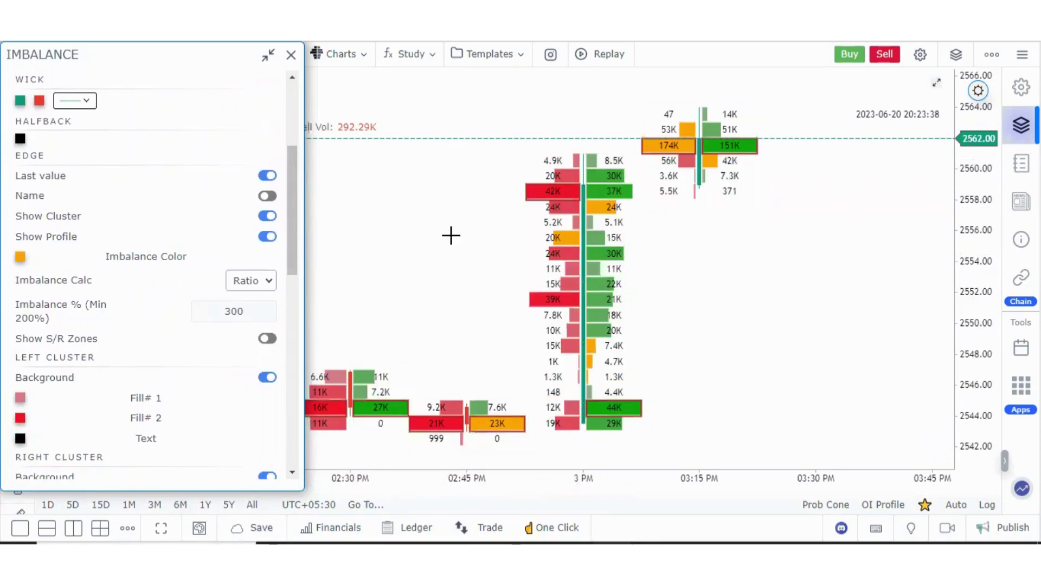
Step: Enable Show S/R Zones in the Imbalance settings
scroll(78, 189, down, 2)
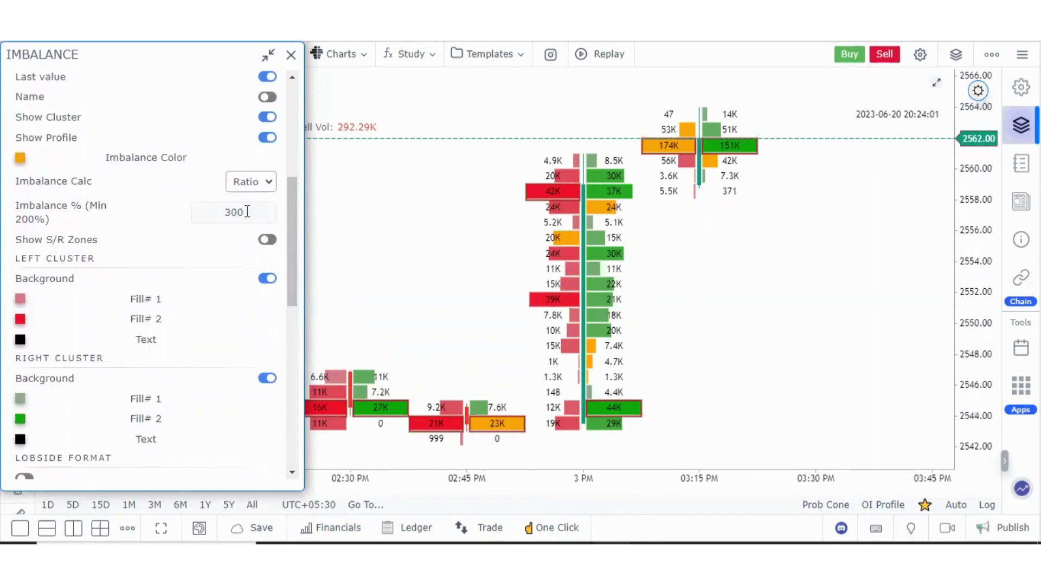
double_click(256, 213)
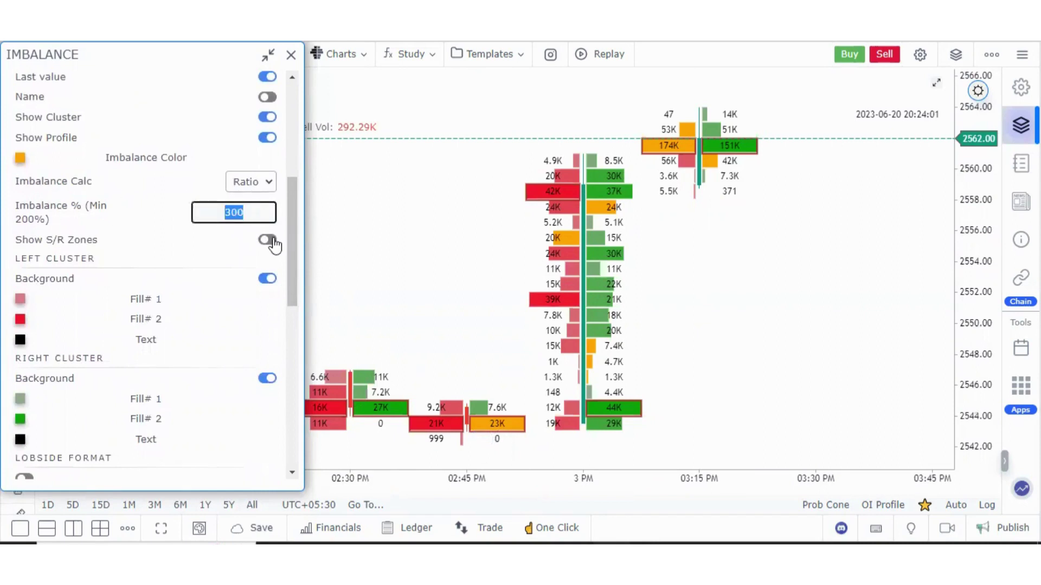
click(272, 240)
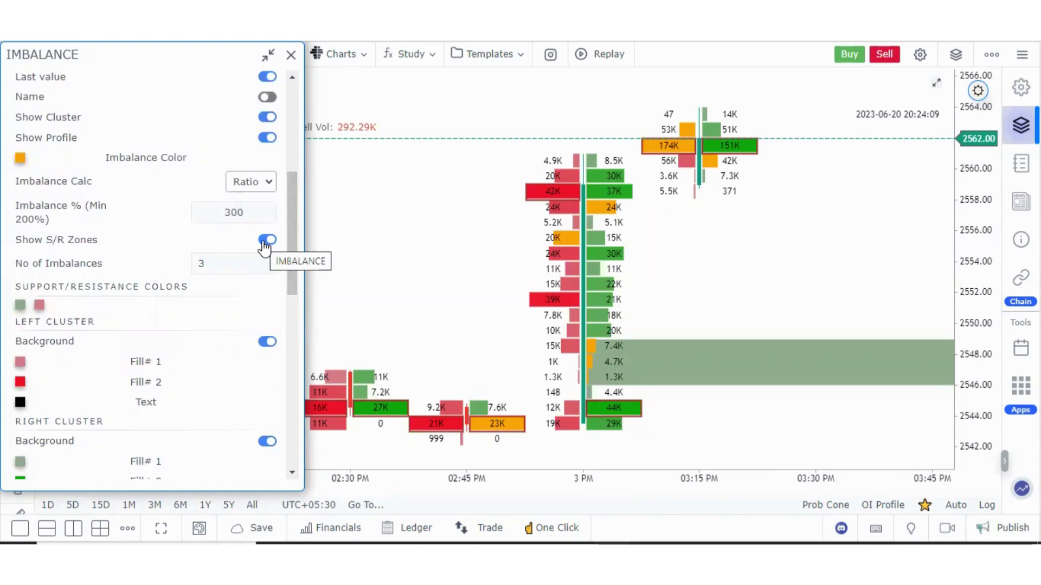
Step: Look through the remaining Imbalance settings and enable the Delta Marker and Cum Delta Marker
drag(292, 245, 293, 302)
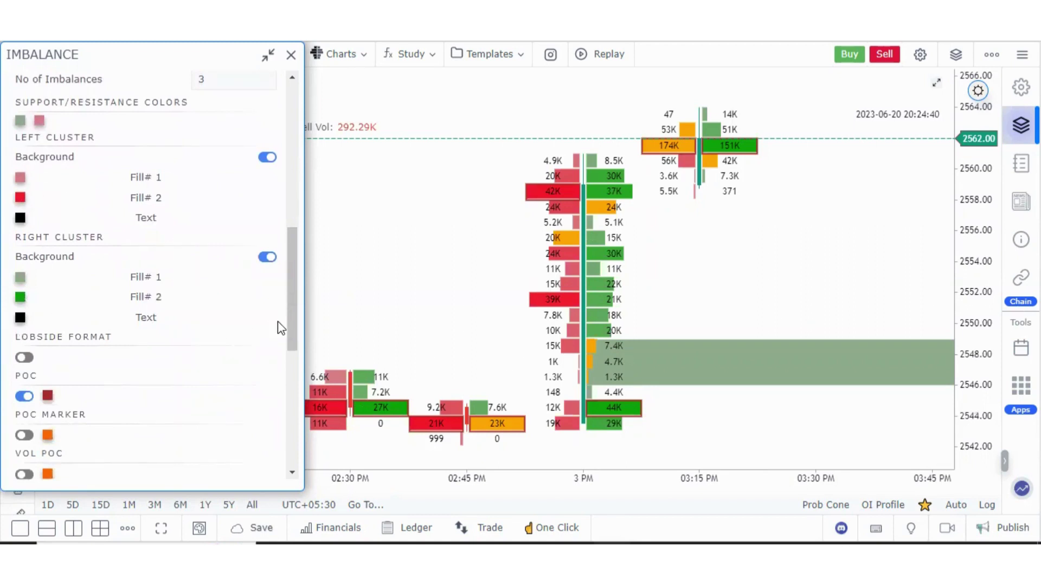
drag(291, 318, 301, 379)
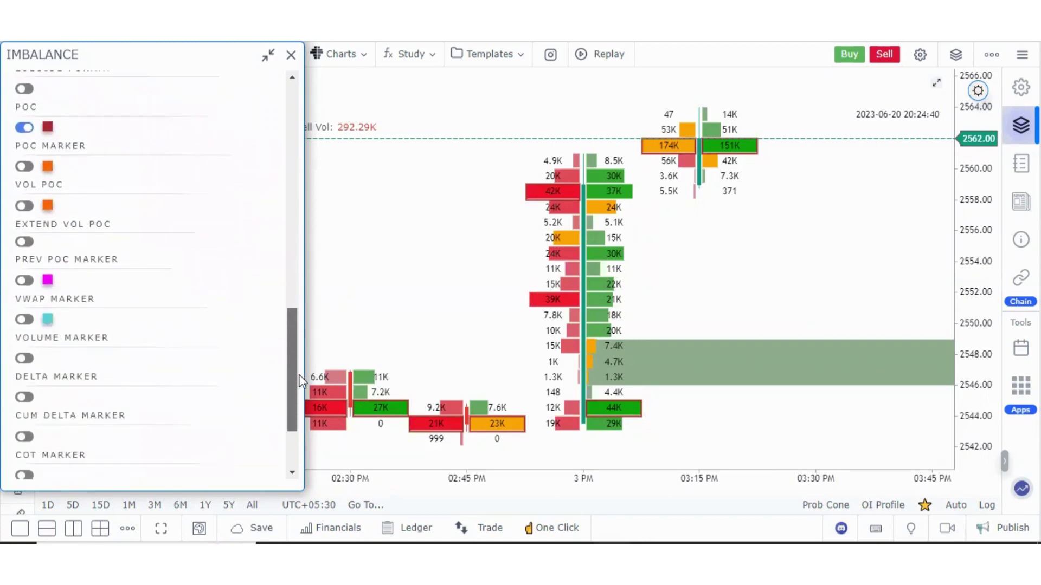
scroll(301, 379, down, 2)
scroll(301, 380, up, 3)
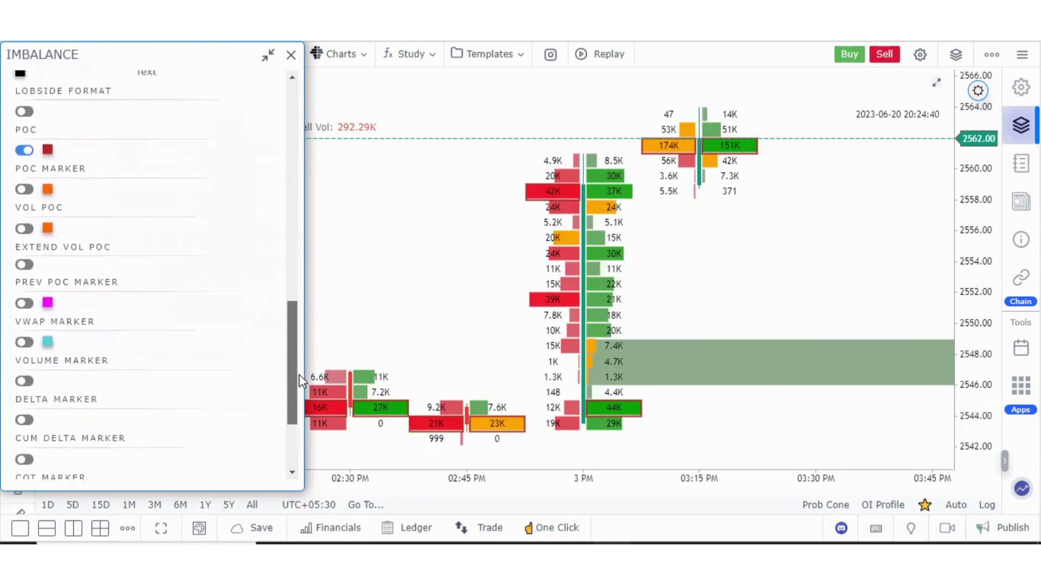
scroll(301, 379, up, 1)
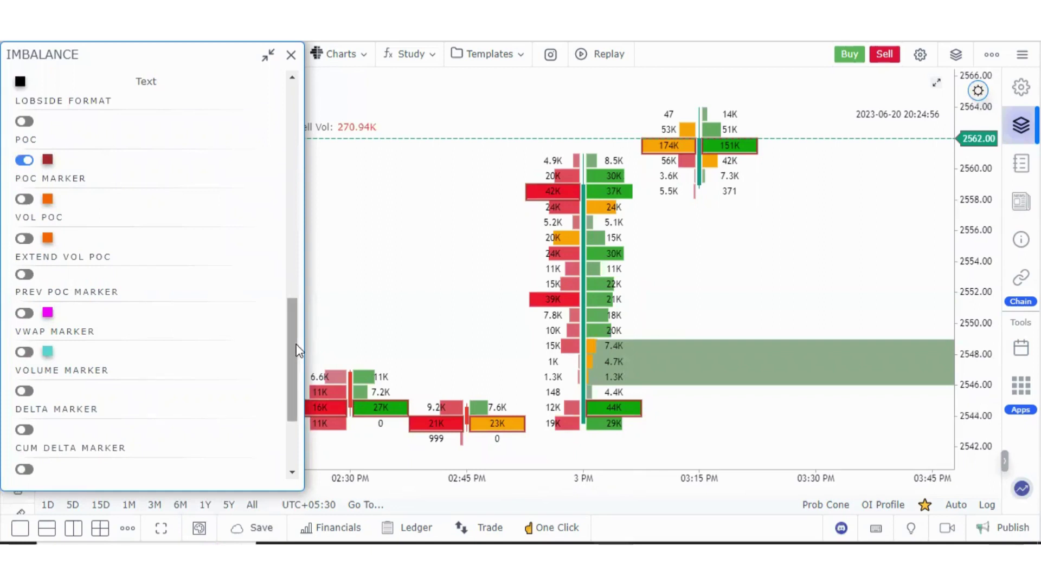
drag(294, 348, 294, 392)
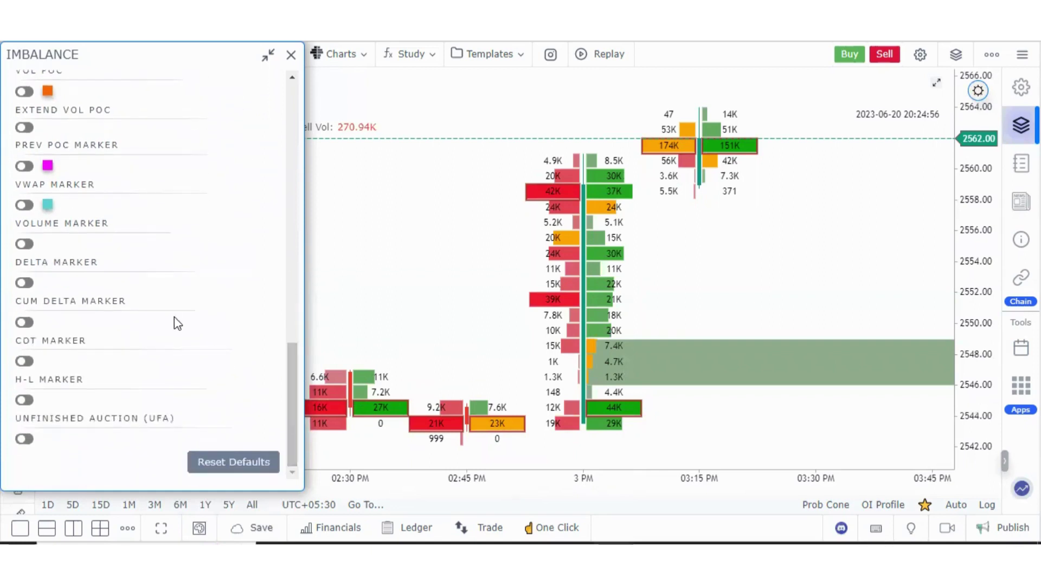
click(24, 283)
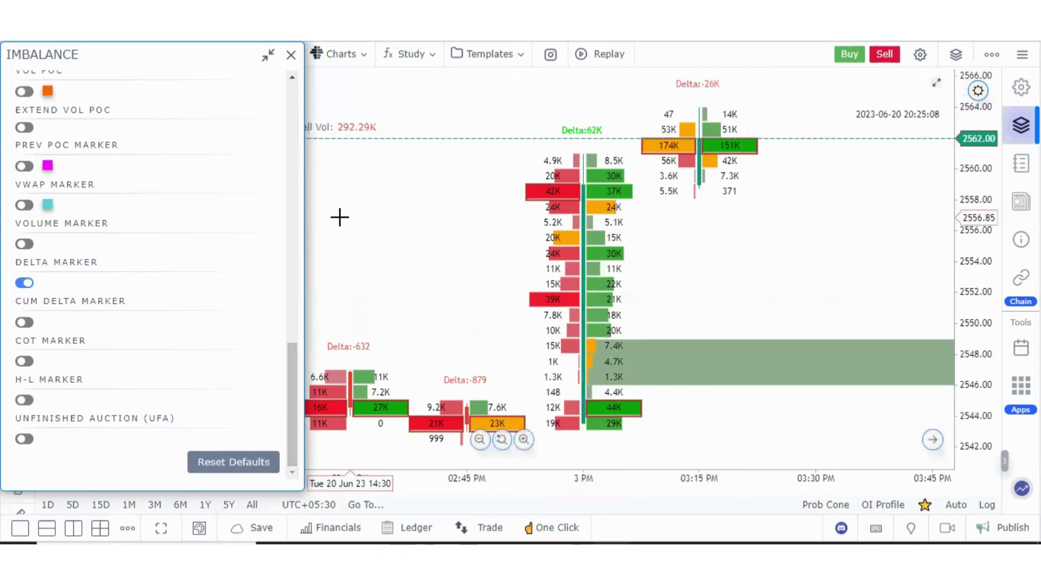
click(25, 323)
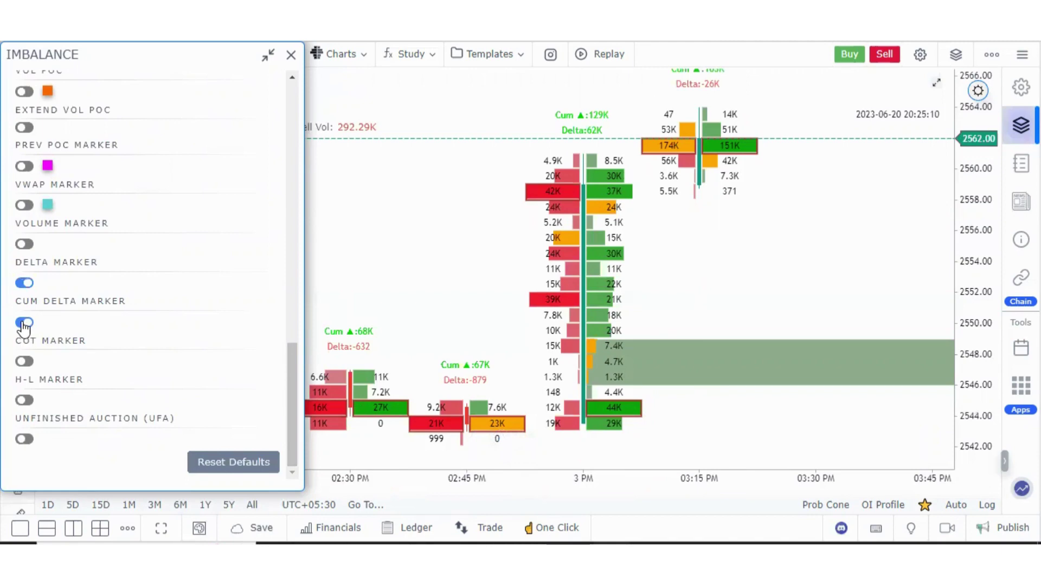
click(24, 324)
click(24, 323)
click(21, 324)
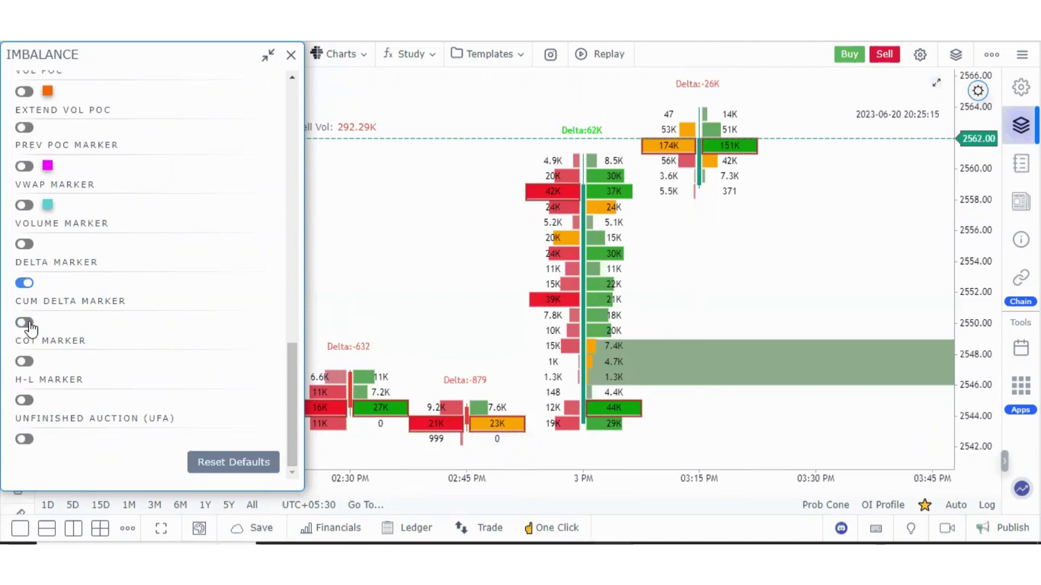
click(29, 324)
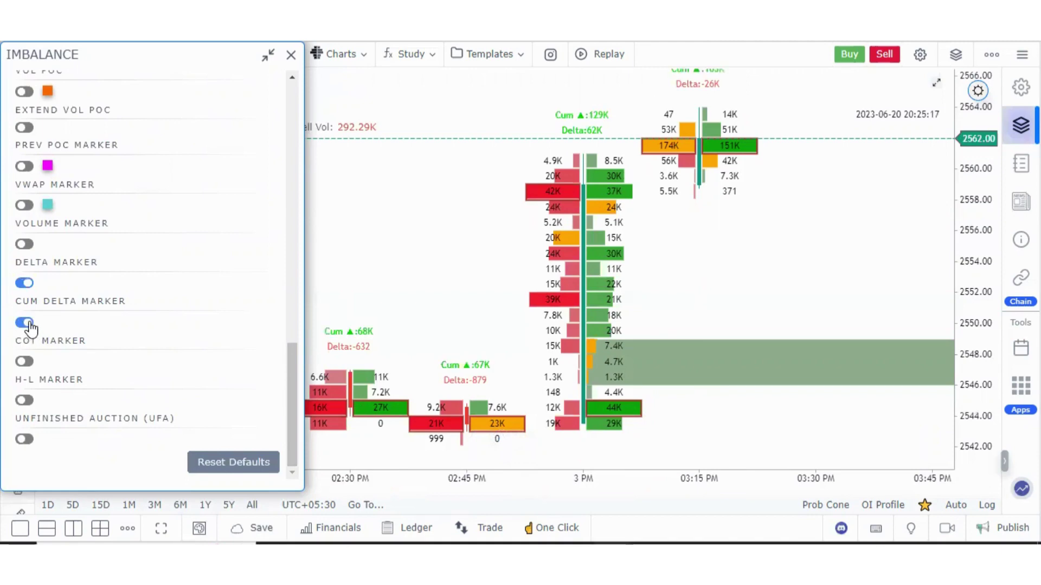
Step: Enable the COT Marker, try the Unfinished Auction (UFA) option, and close the Imbalance settings
click(26, 363)
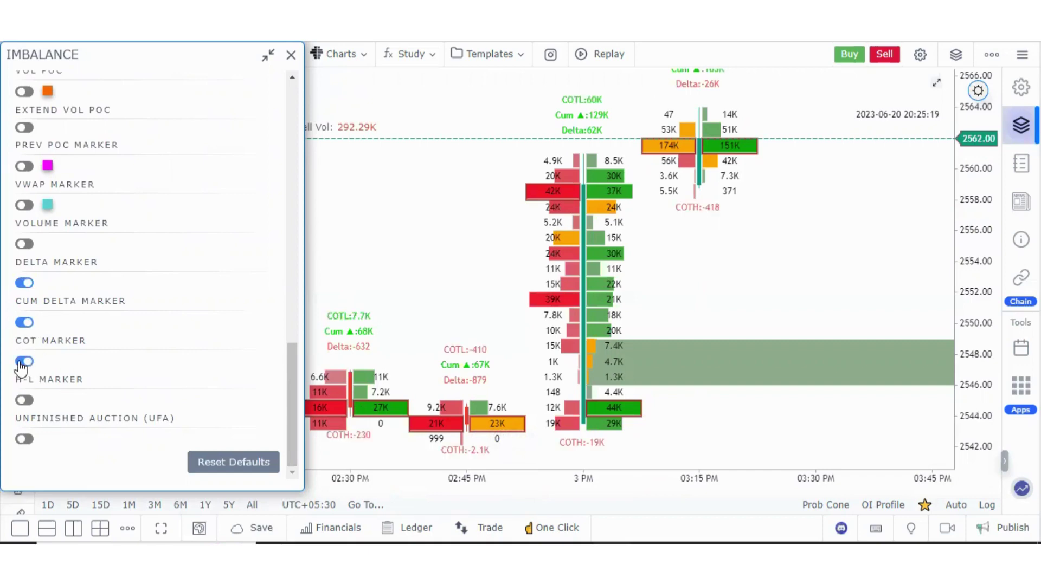
click(23, 362)
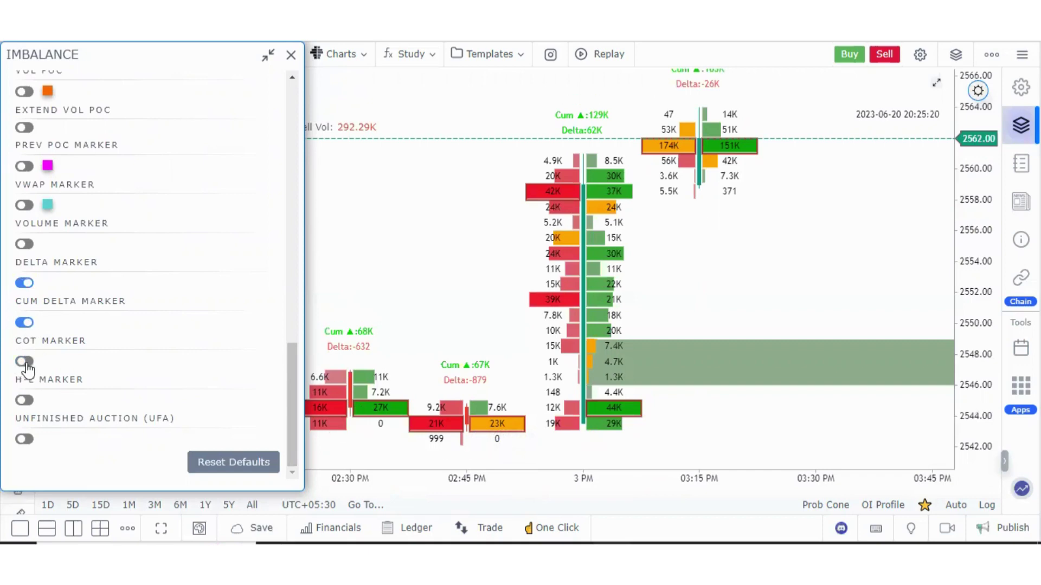
click(26, 362)
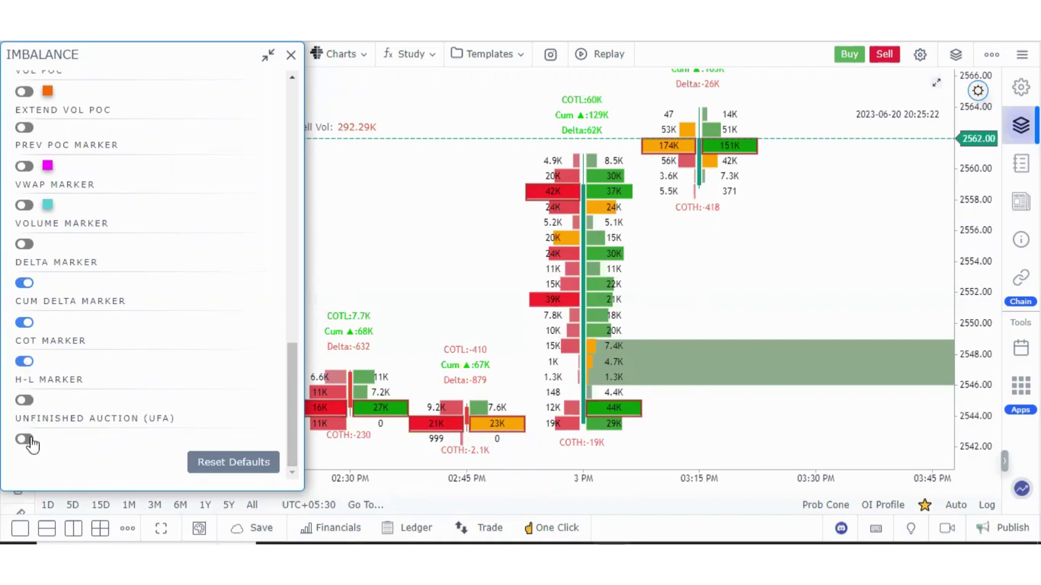
click(30, 440)
click(31, 443)
click(291, 57)
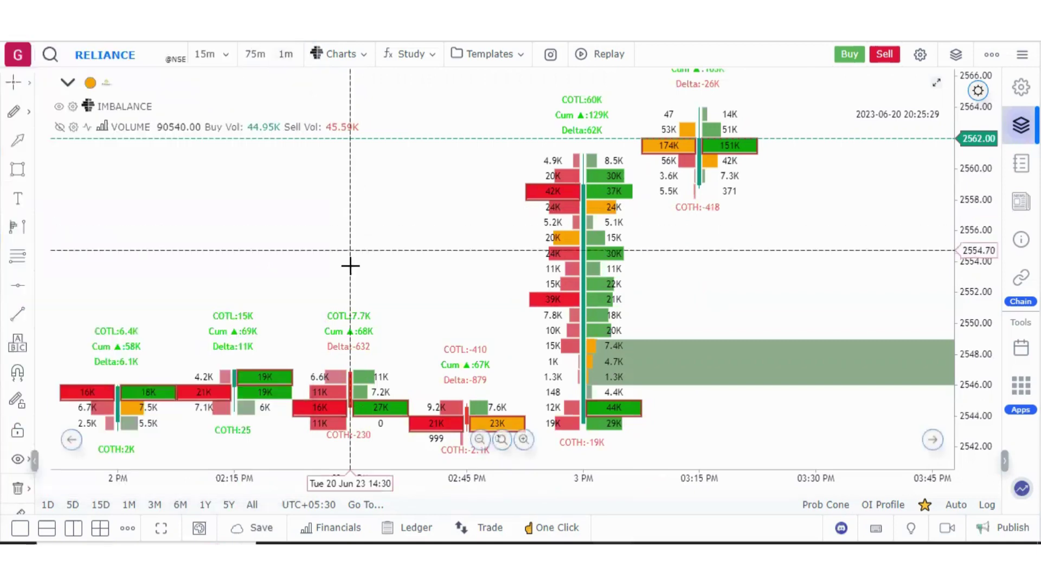
Step: Switch the RELIANCE chart to Hollow Candle and return it to Candlestick, showing several days of price history
click(358, 55)
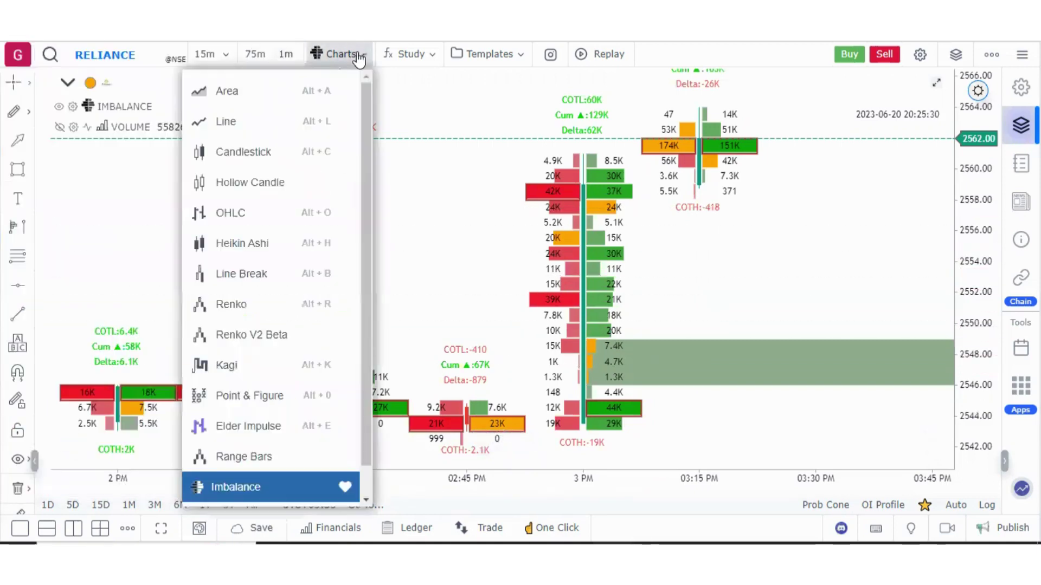
click(275, 182)
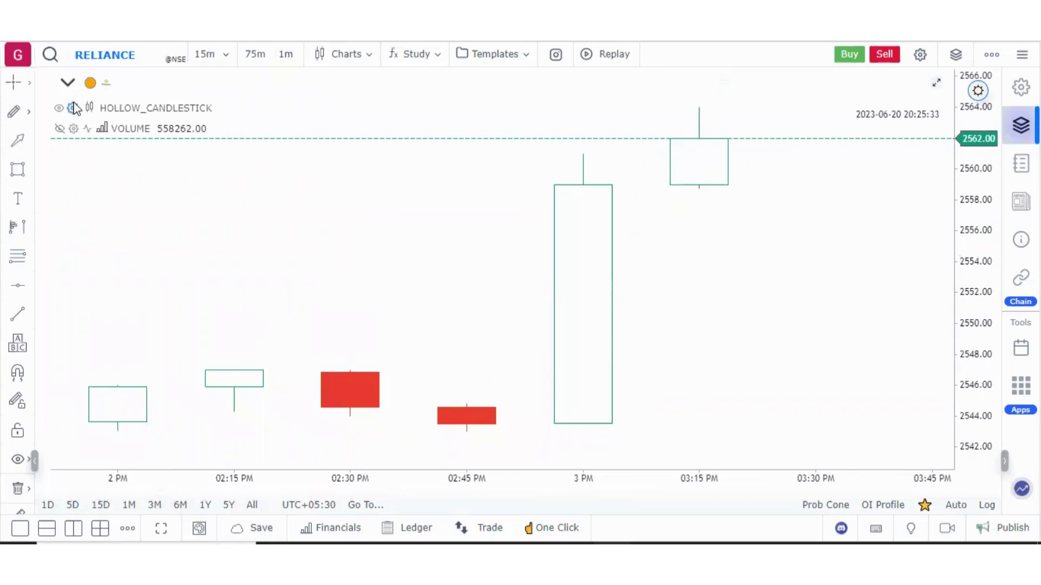
click(338, 55)
click(275, 153)
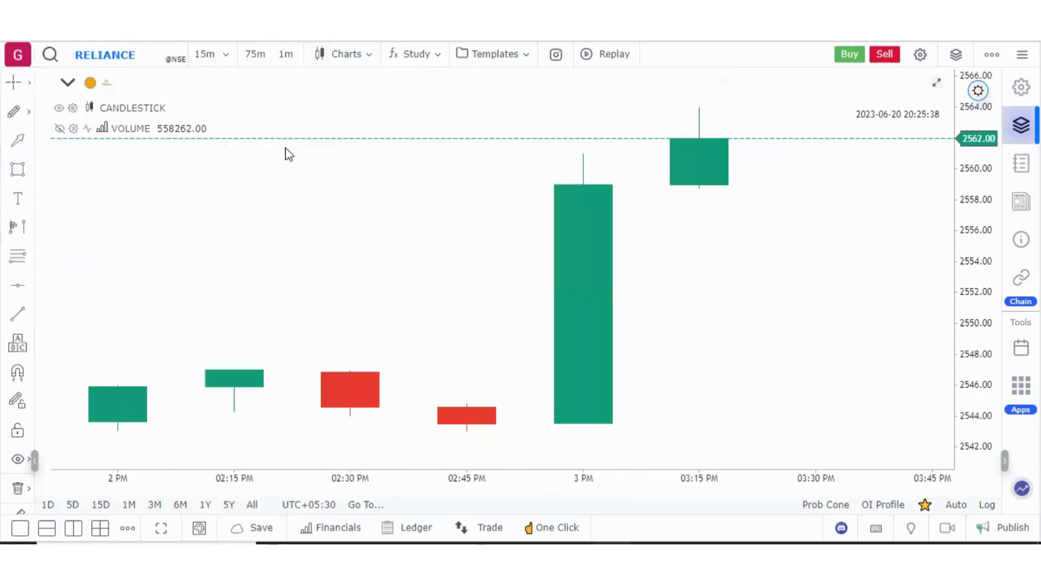
click(479, 440)
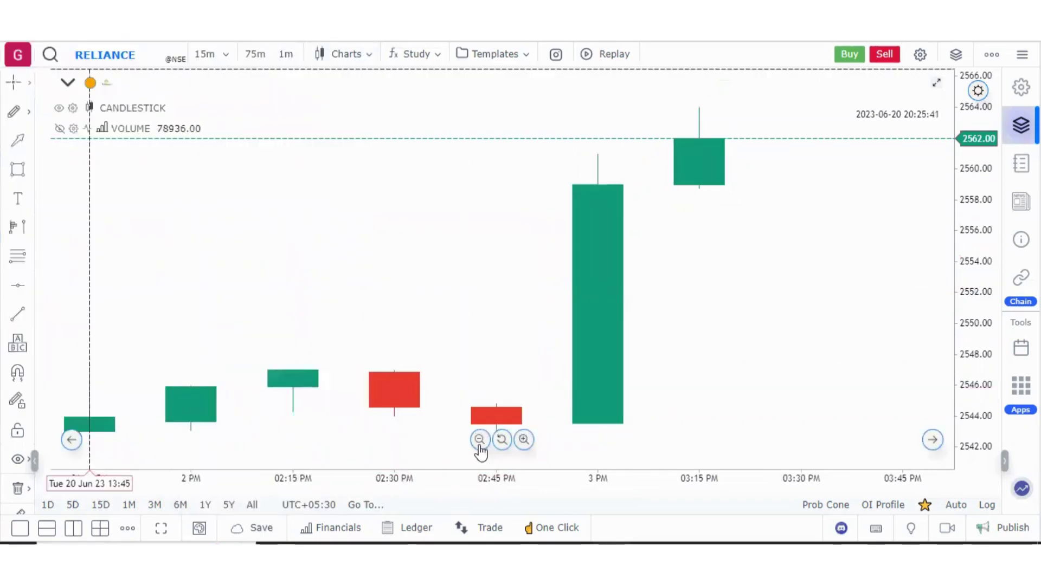
click(480, 440)
click(479, 440)
click(480, 440)
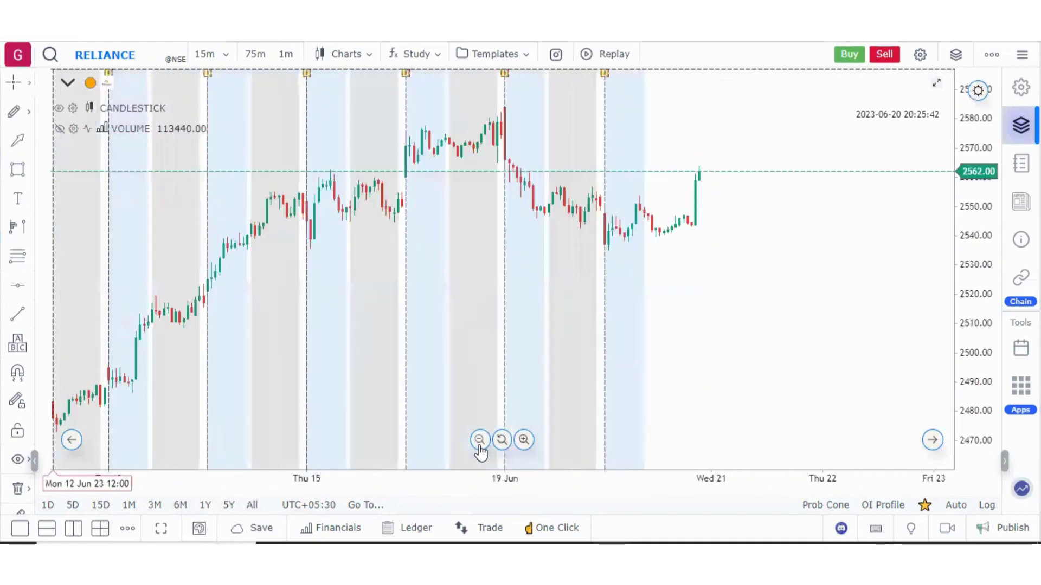
Step: Hide the candlestick series on the RELIANCE chart and show it again
click(480, 441)
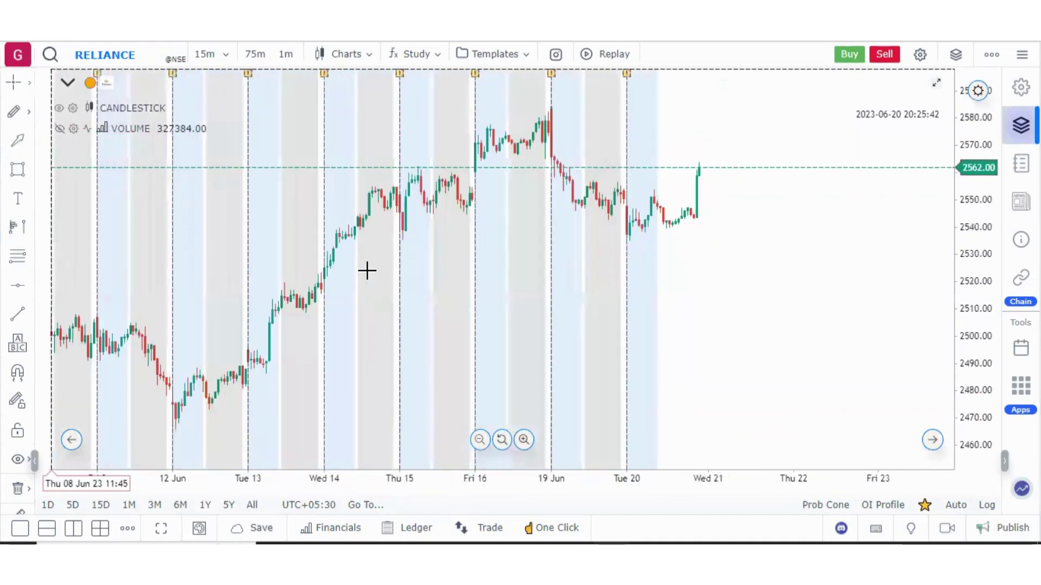
click(60, 109)
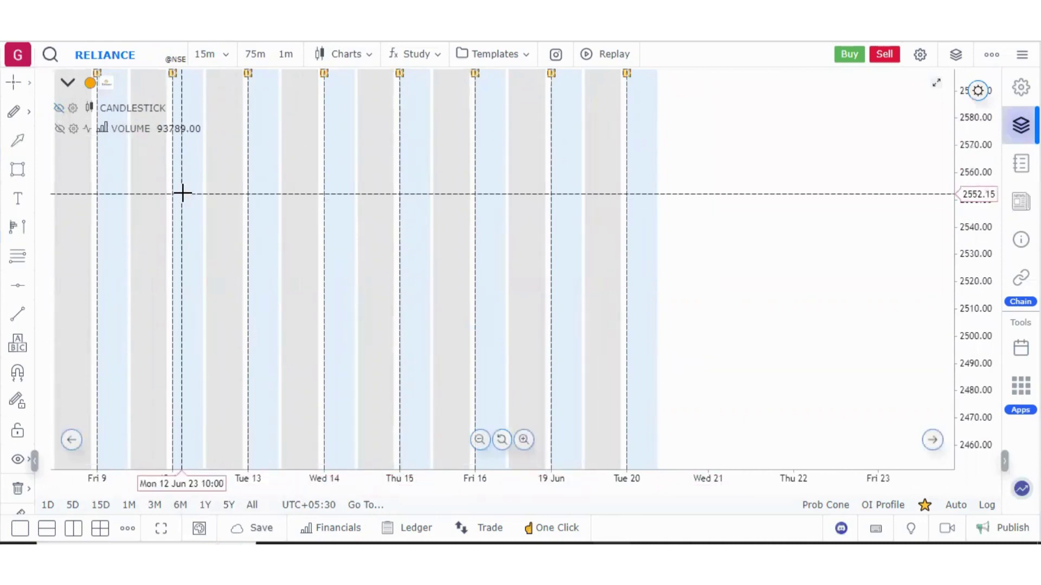
click(59, 109)
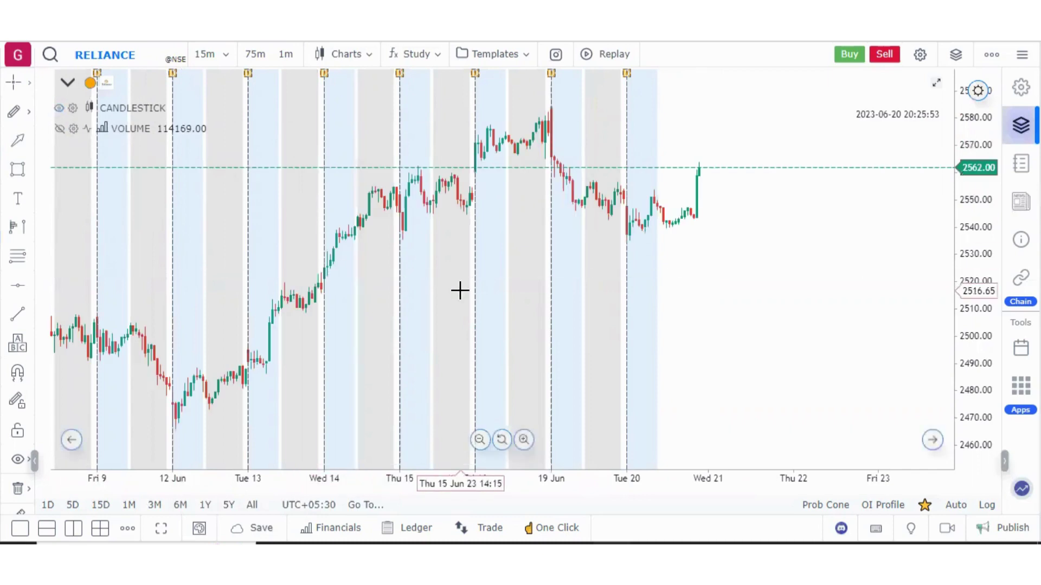
drag(460, 290, 499, 290)
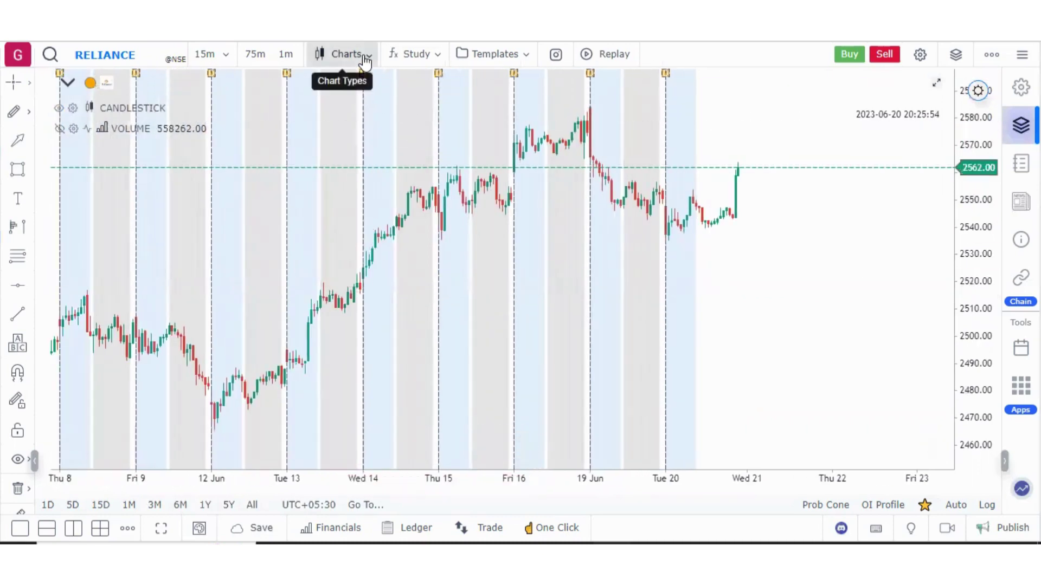
Step: Look through the chart types and the study categories, including Candle Patterns, Momentum, Orderflow and Overlay
click(366, 58)
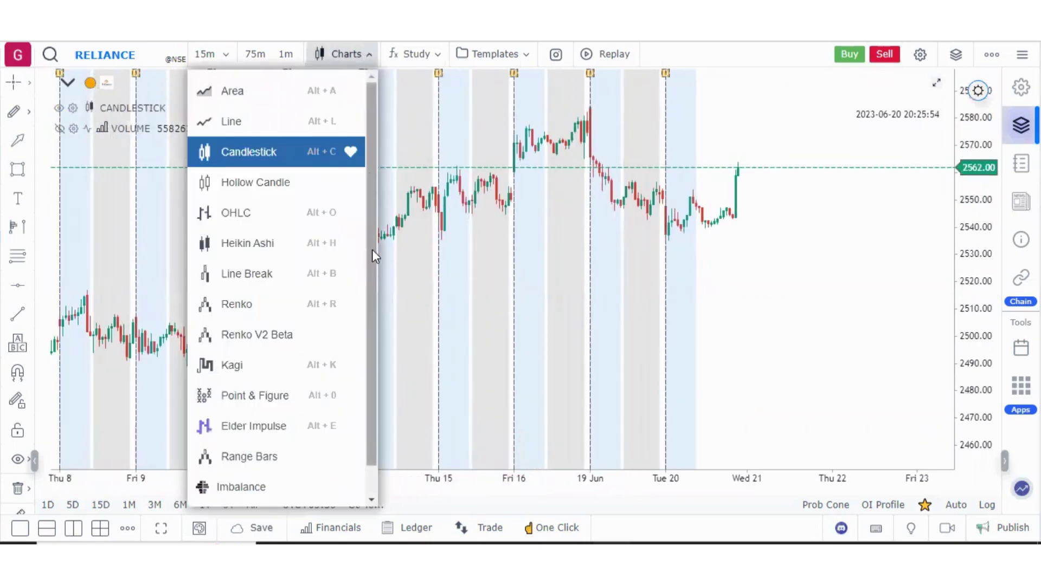
scroll(375, 152, up, 1)
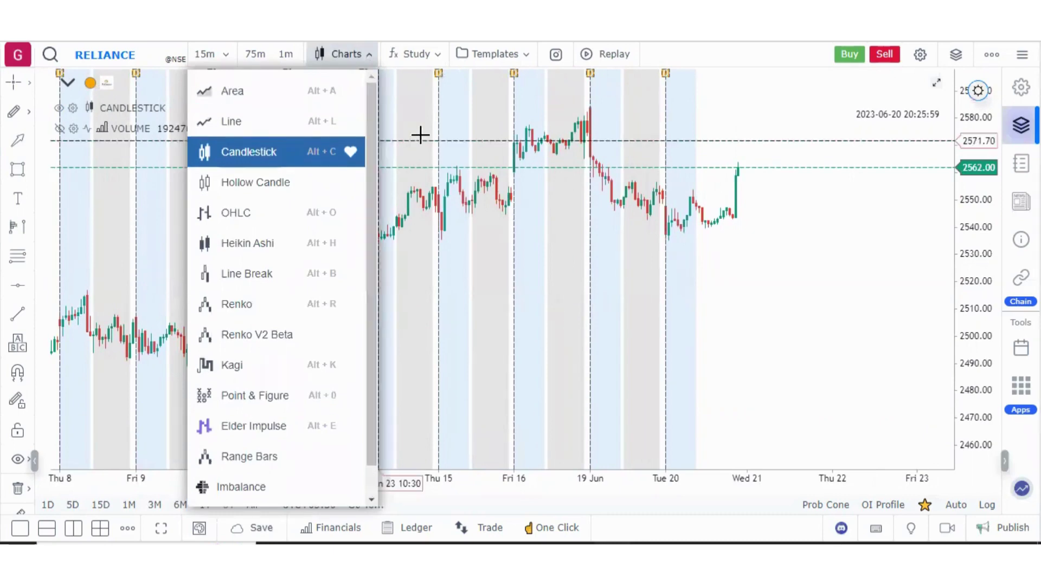
click(428, 55)
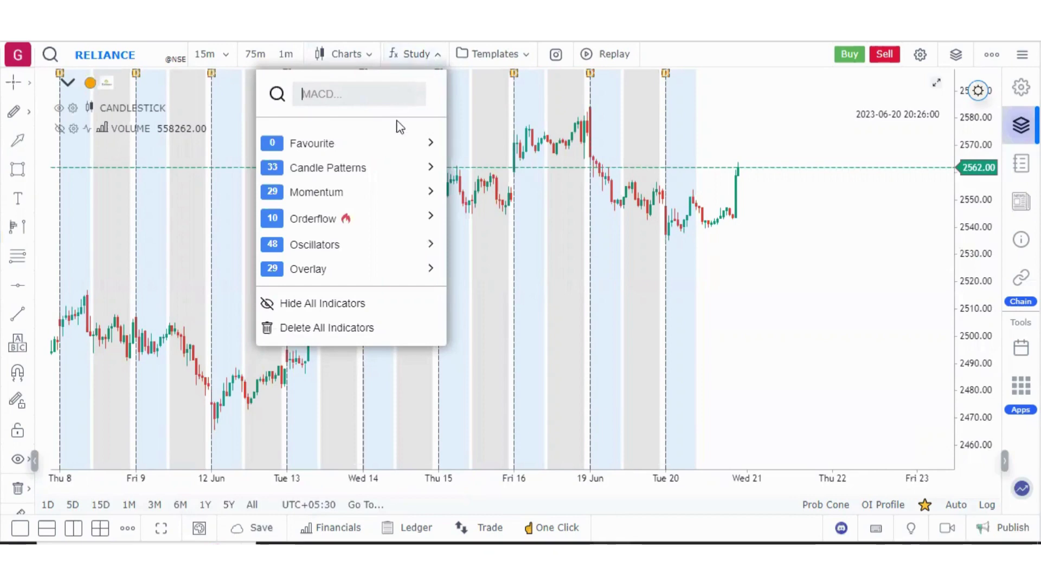
mouse_move(396, 169)
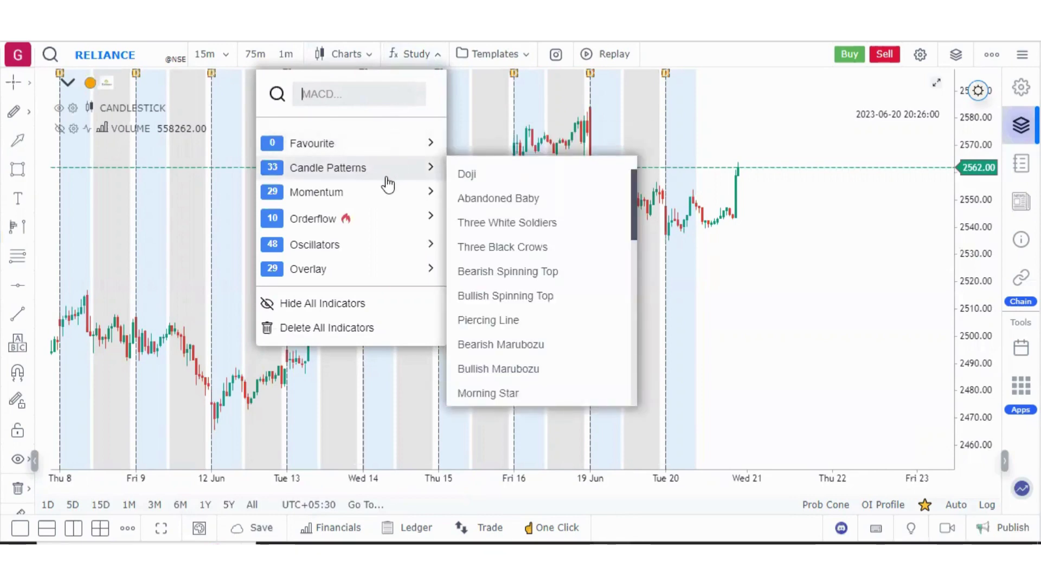
mouse_move(360, 195)
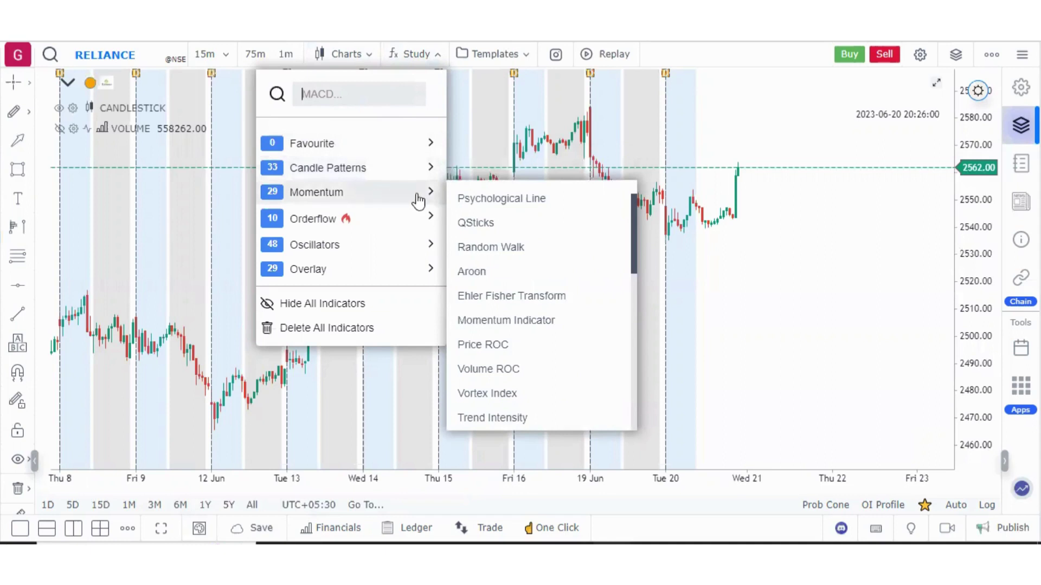
mouse_move(353, 221)
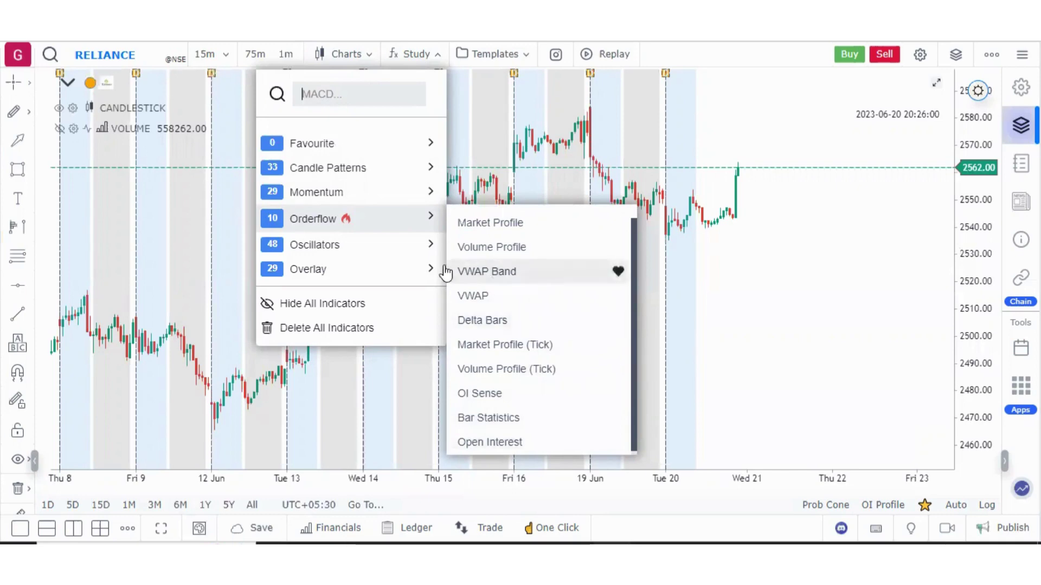
mouse_move(370, 254)
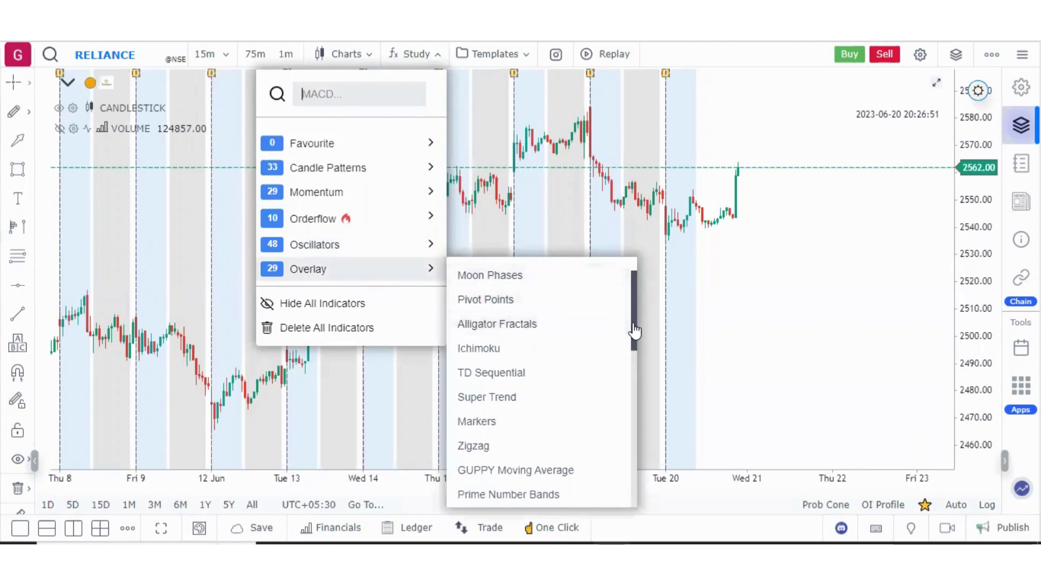
drag(634, 331, 637, 384)
click(637, 383)
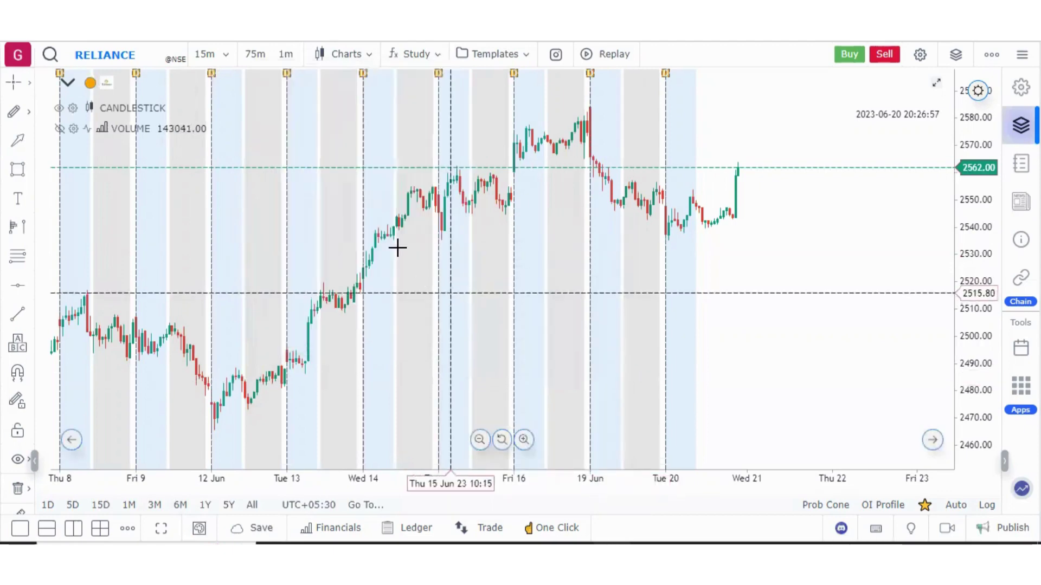
Step: Add the RSI and MACD indicators below the RELIANCE price chart
click(431, 56)
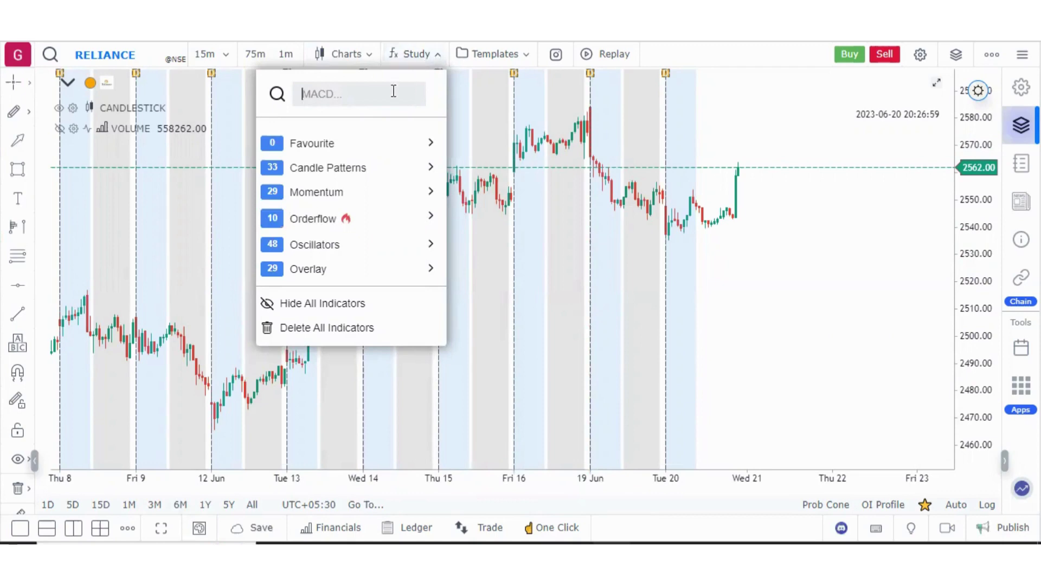
text(rsi)
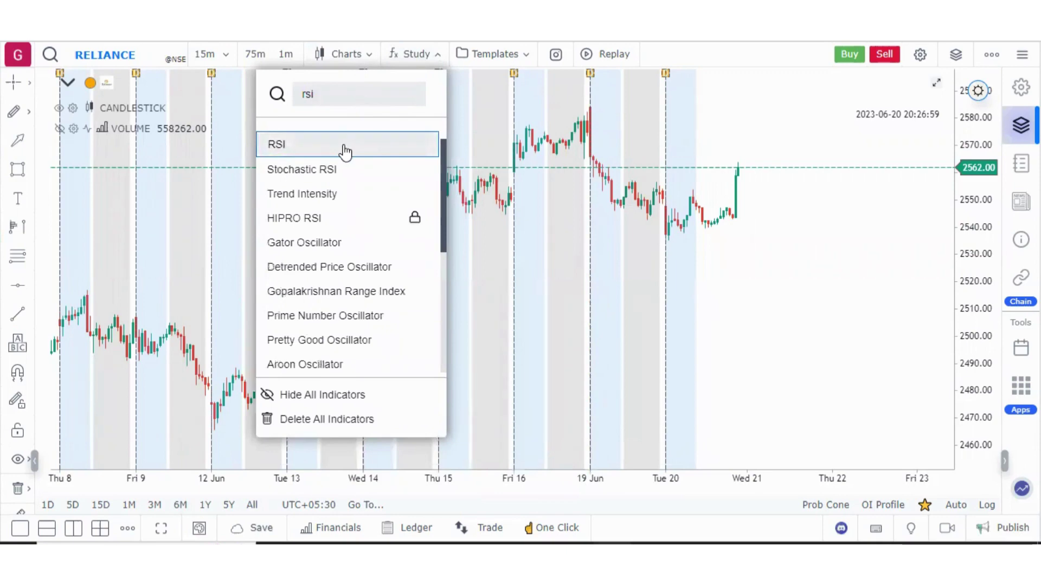
click(343, 145)
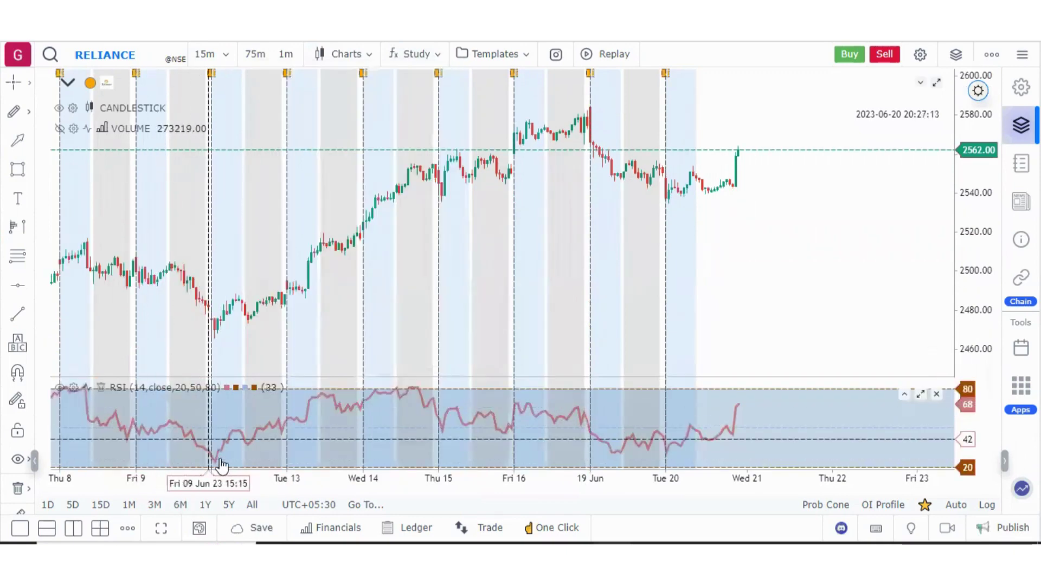
click(429, 55)
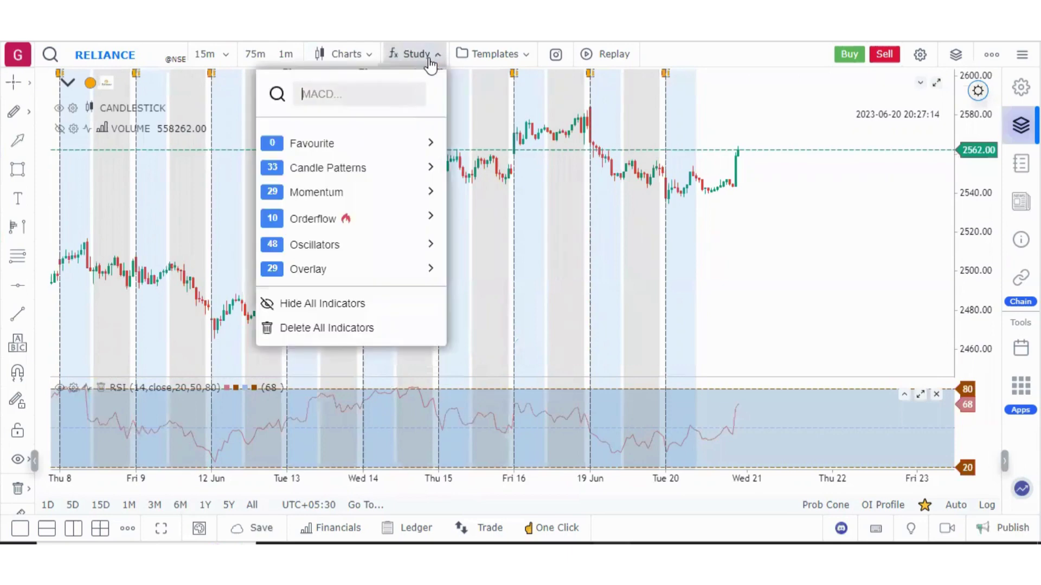
text(macd)
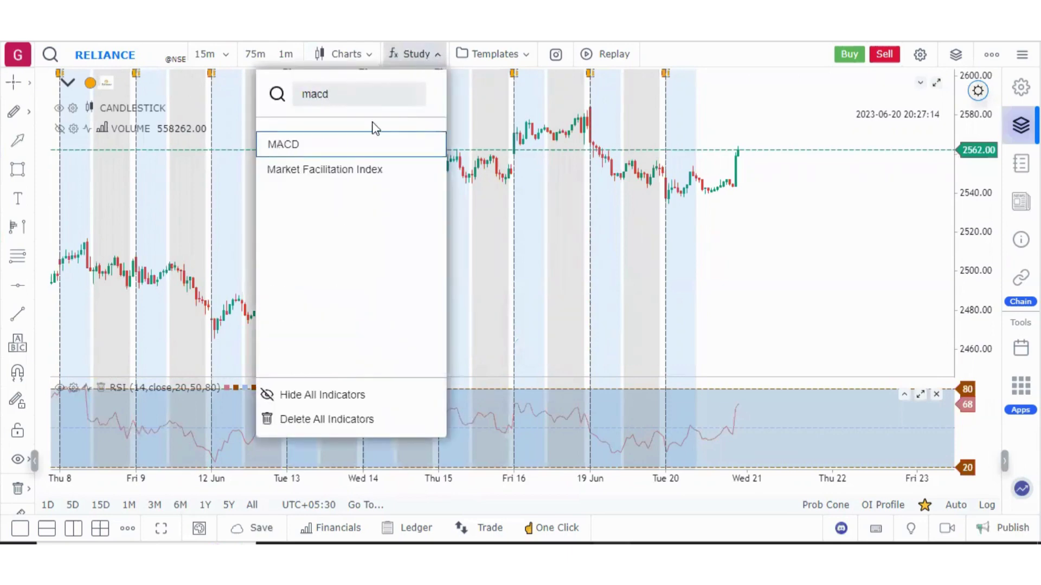
click(351, 154)
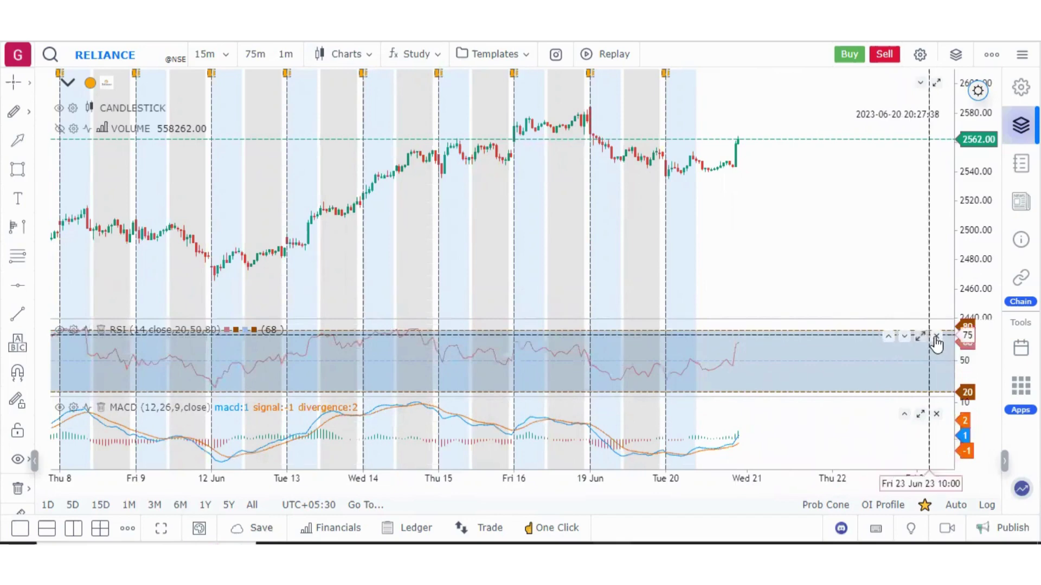
Step: Move the RSI pane above the price chart, and move the MACD pane above the price chart and back below it
click(888, 340)
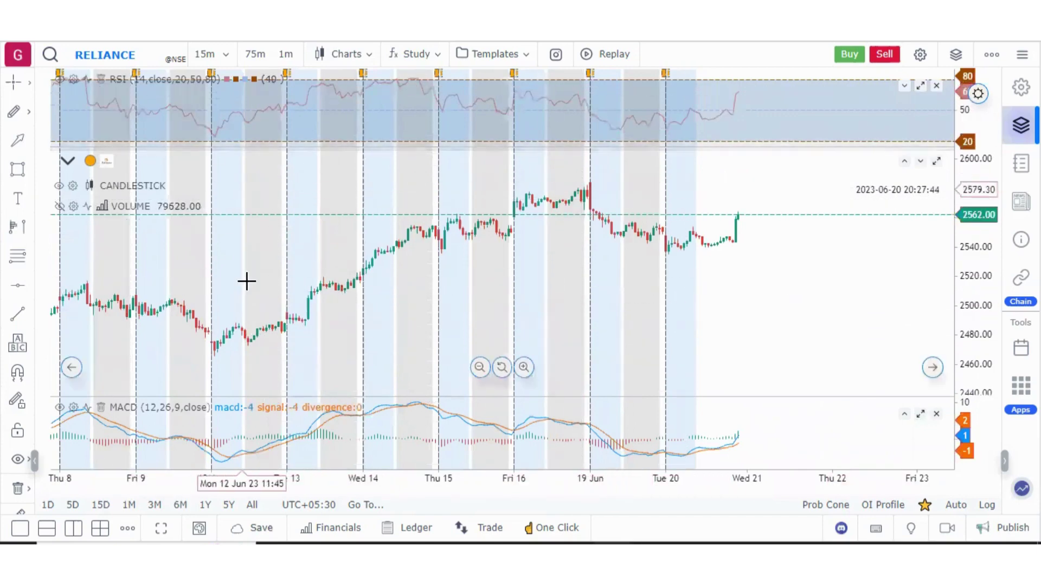
click(903, 414)
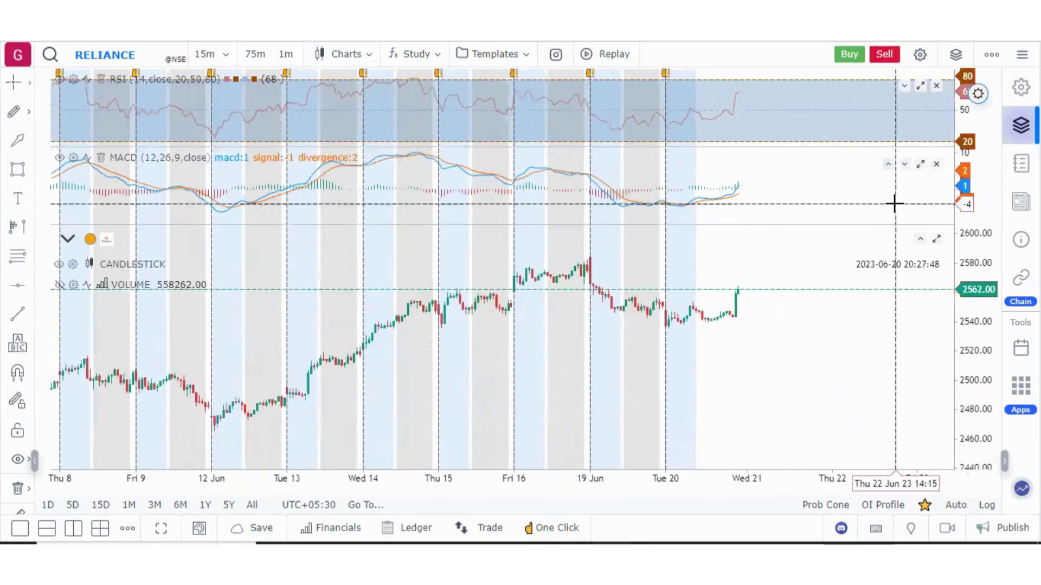
click(904, 165)
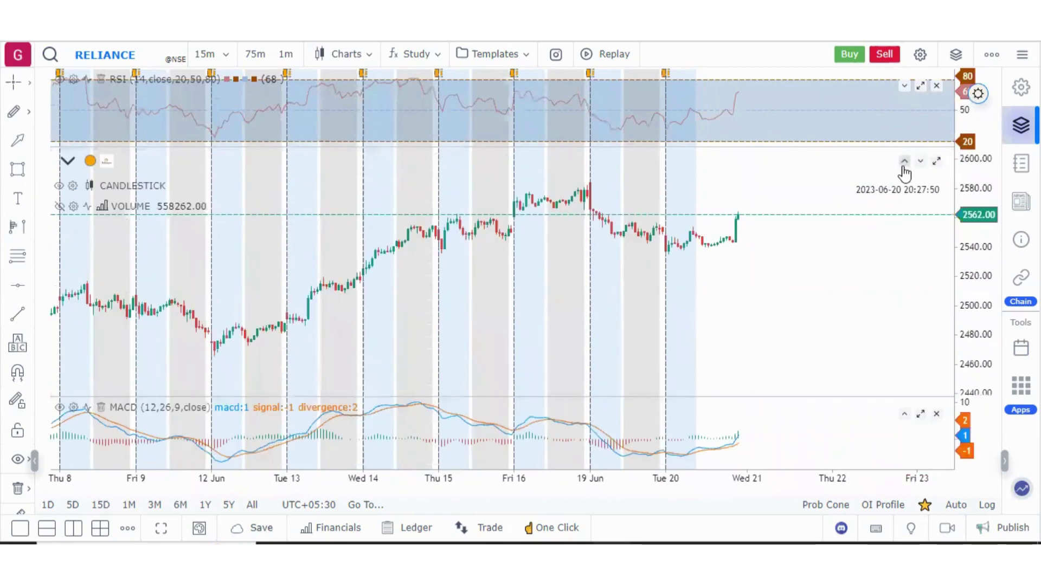
Step: Maximize and restore the price pane, and delete the RSI and MACD panes
click(936, 165)
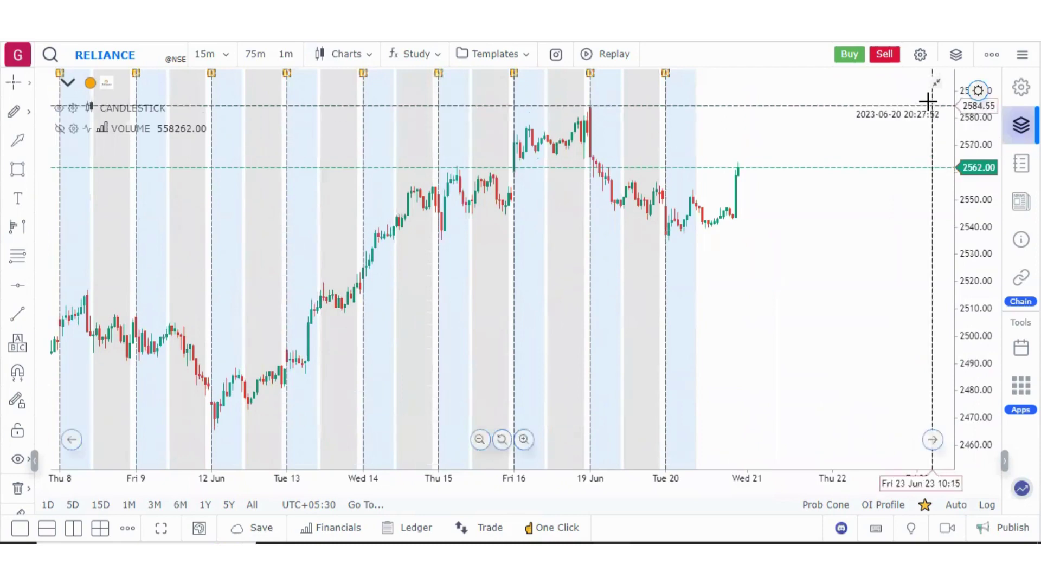
click(937, 83)
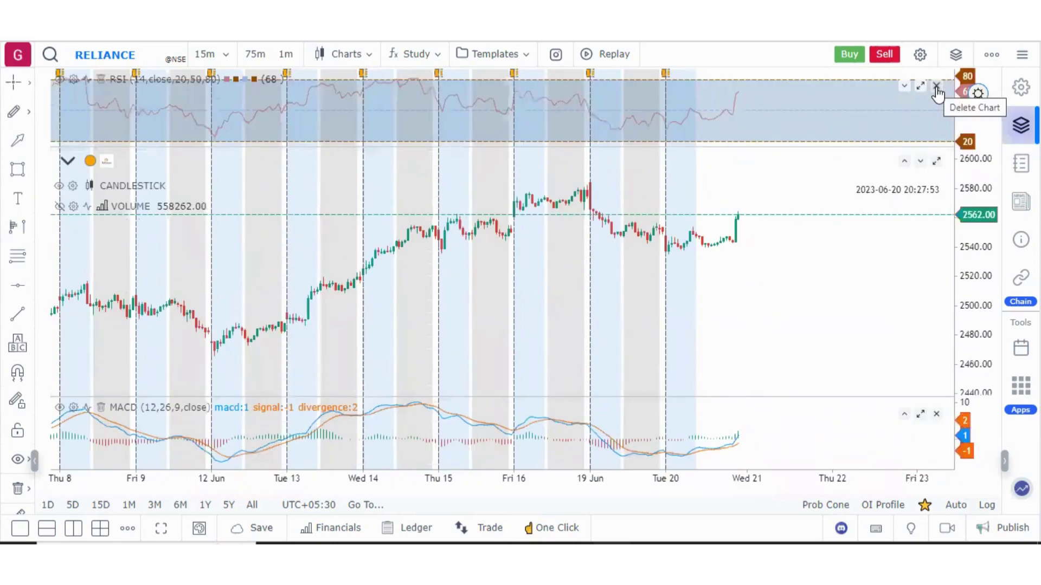
click(937, 87)
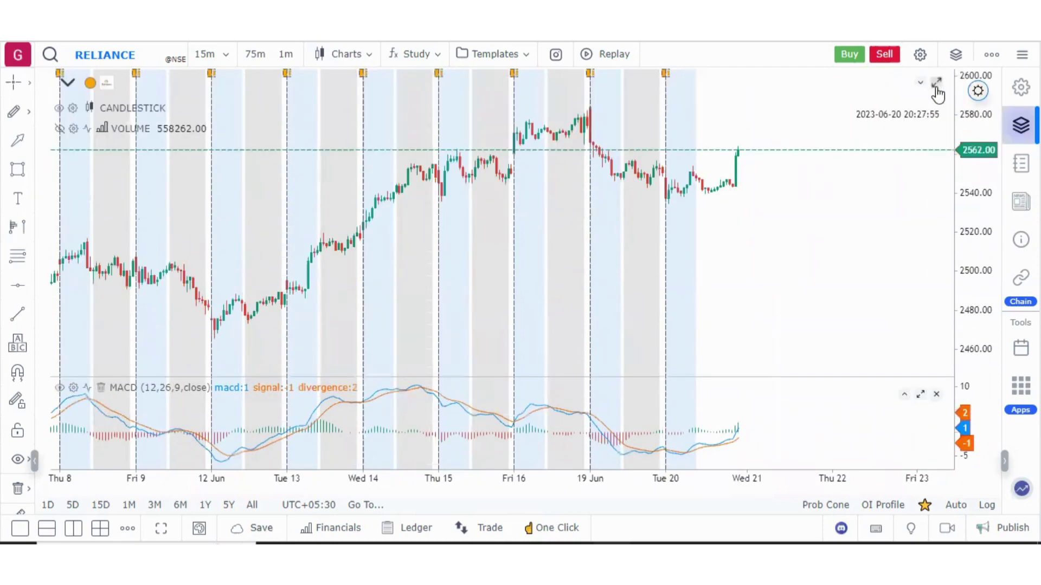
click(937, 395)
Step: Add the RSI indicator to the RELIANCE chart again
click(431, 54)
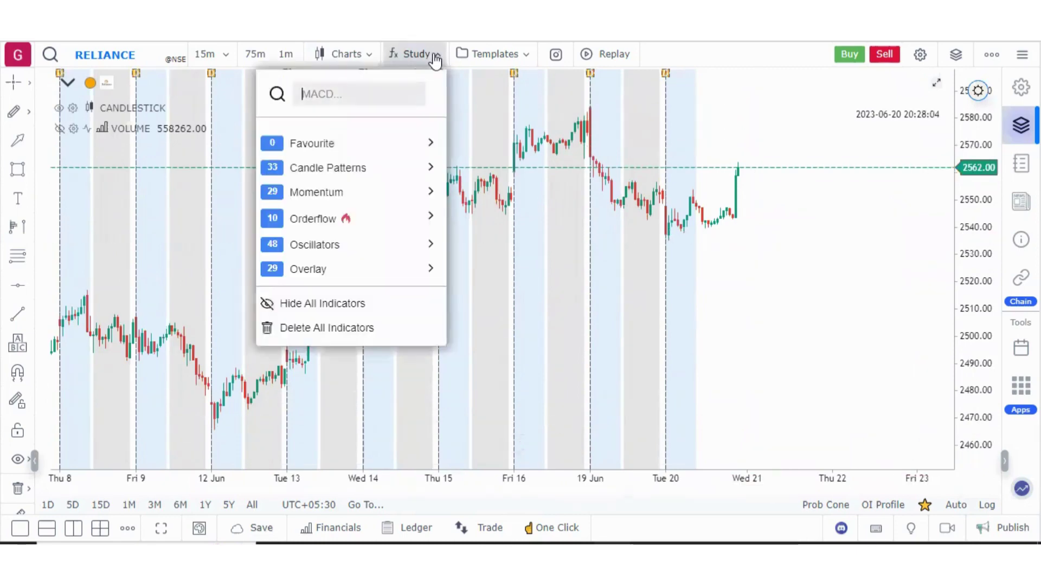
text(rsi)
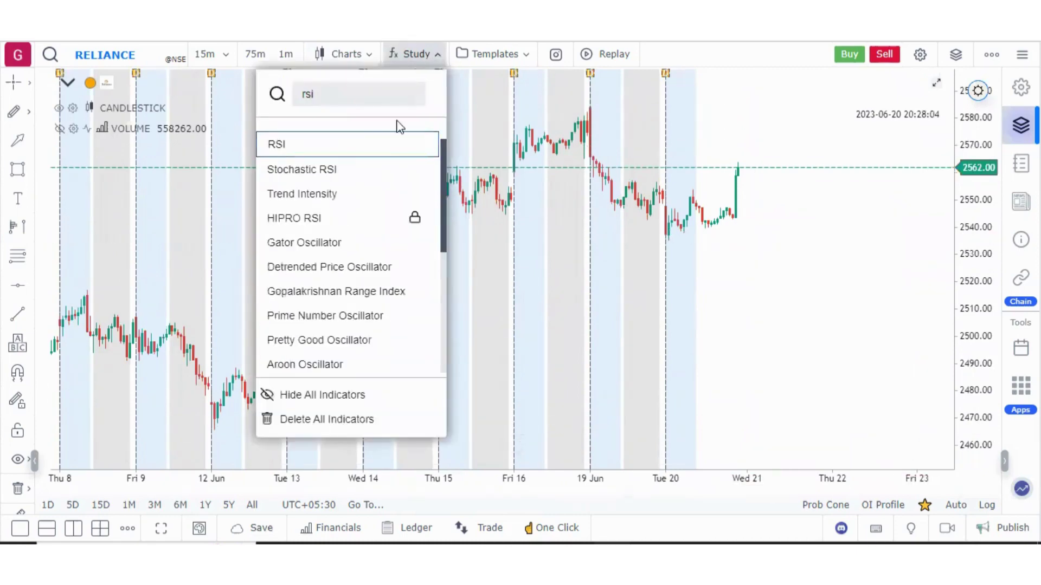
click(382, 145)
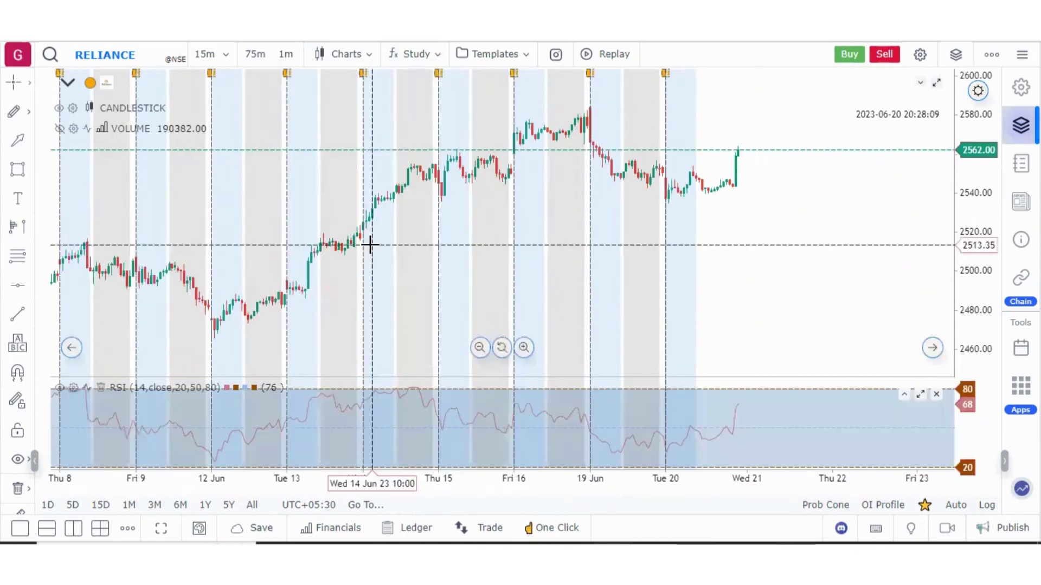
drag(363, 318, 427, 322)
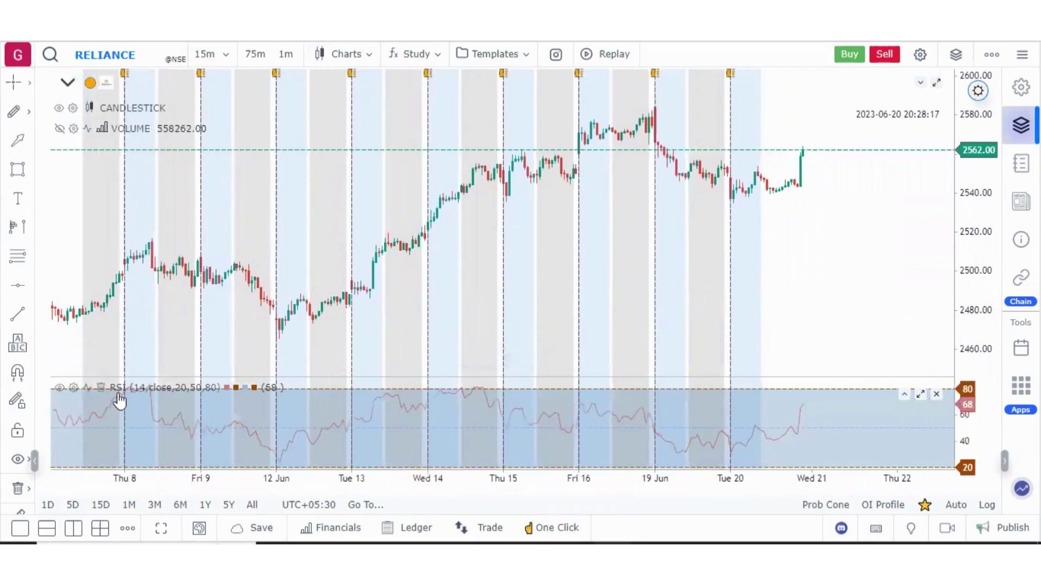
Step: Collapse and re-expand the chart legend, and view the RSI settings without changing them
click(68, 84)
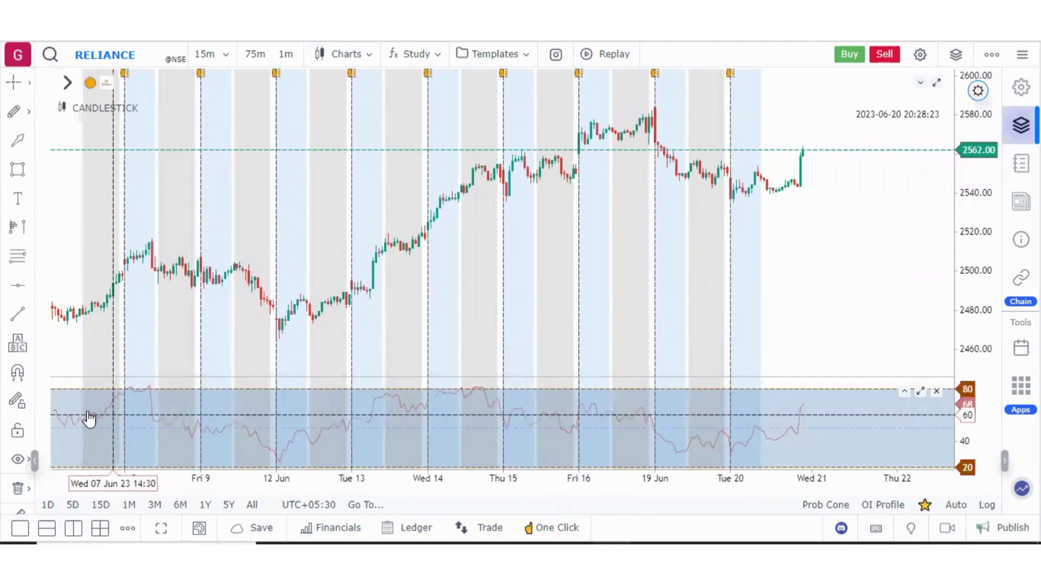
click(66, 83)
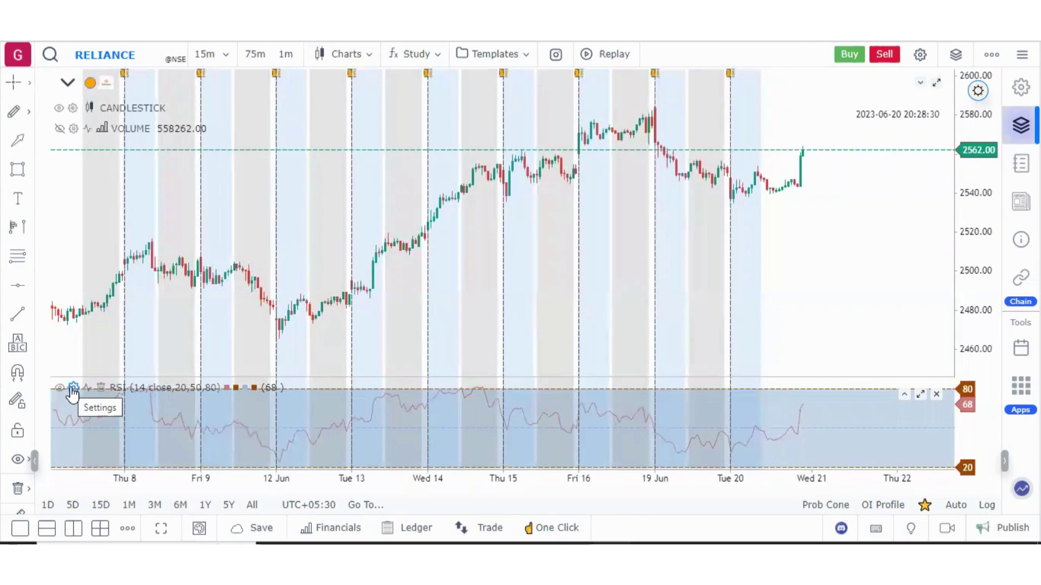
click(73, 389)
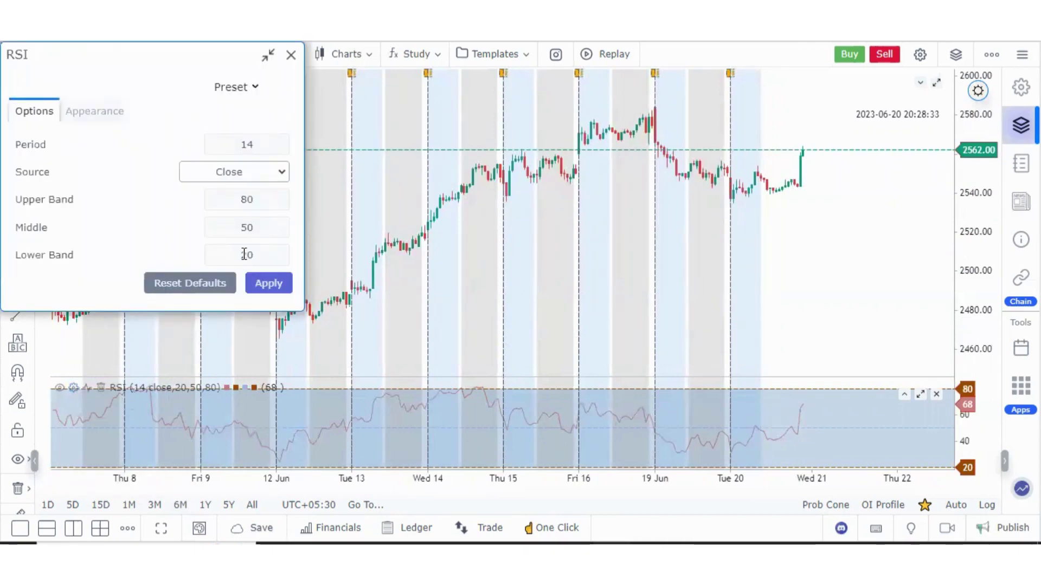
click(290, 57)
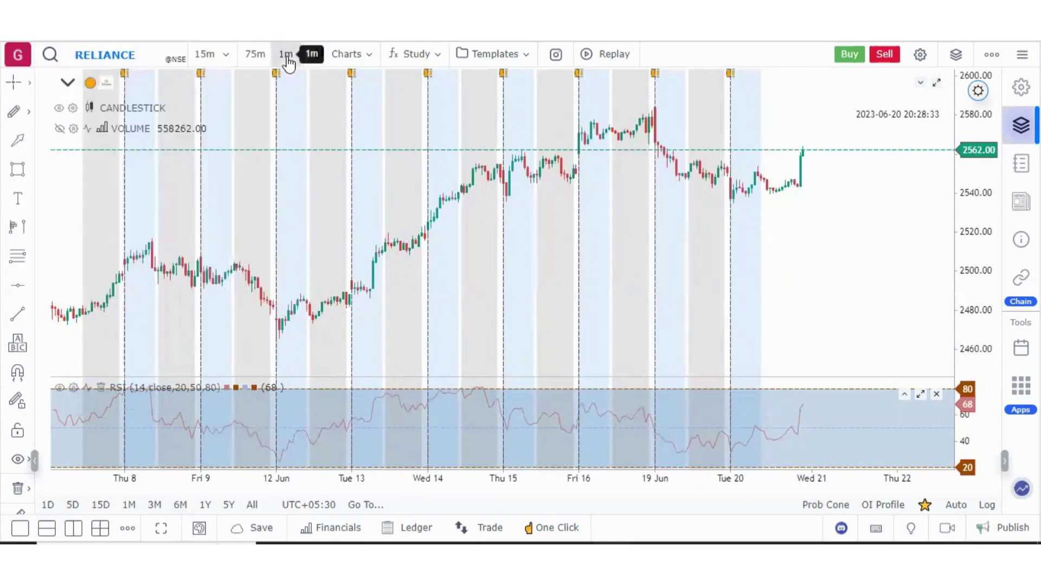
Step: Apply an Exponential Moving Average derived from the RSI and close the indicator list
click(85, 388)
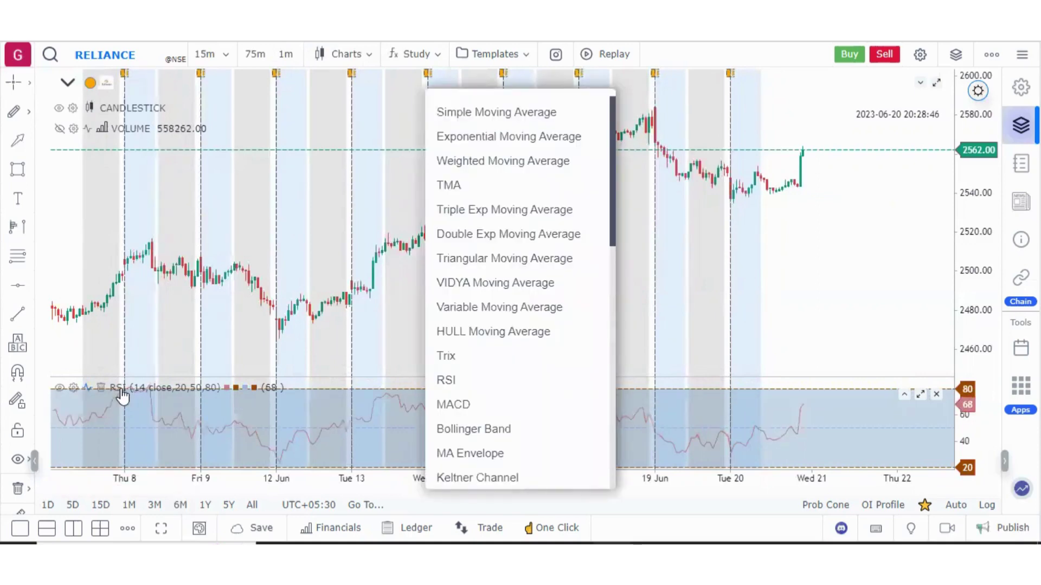
click(541, 143)
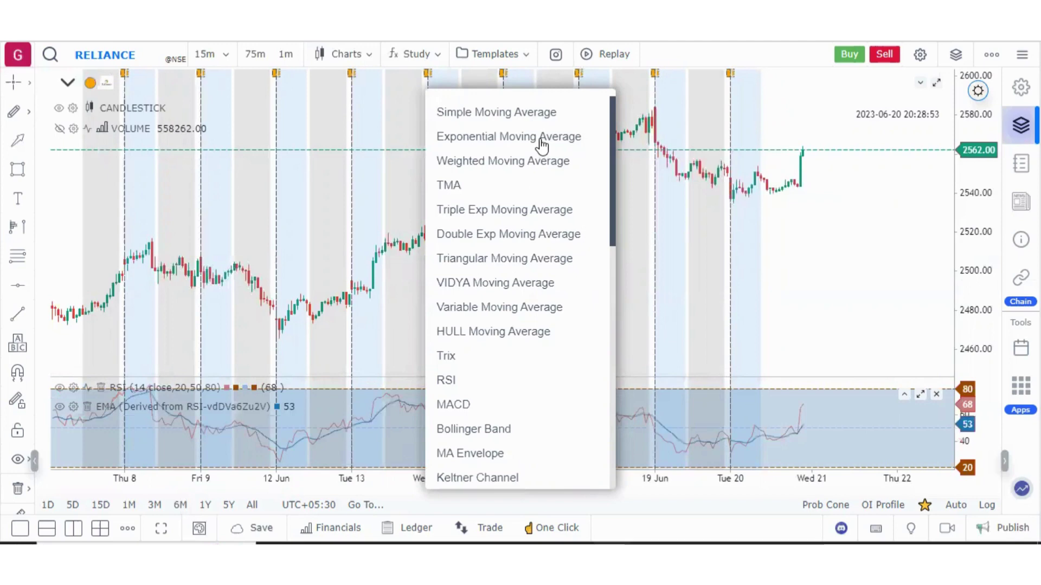
click(681, 325)
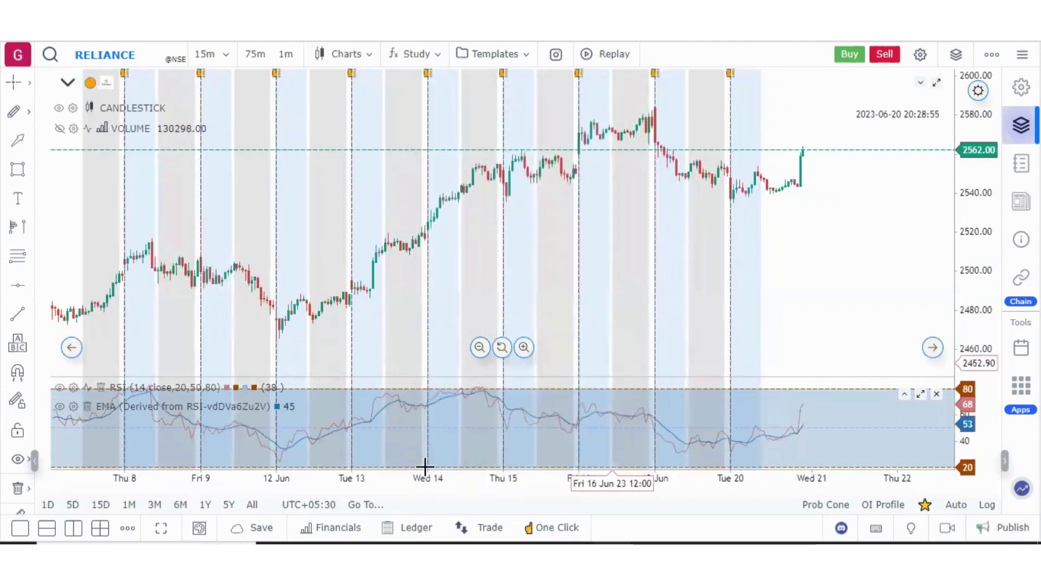
Step: Move the combined RSI and EMA pane above the price pane and back below it
click(314, 451)
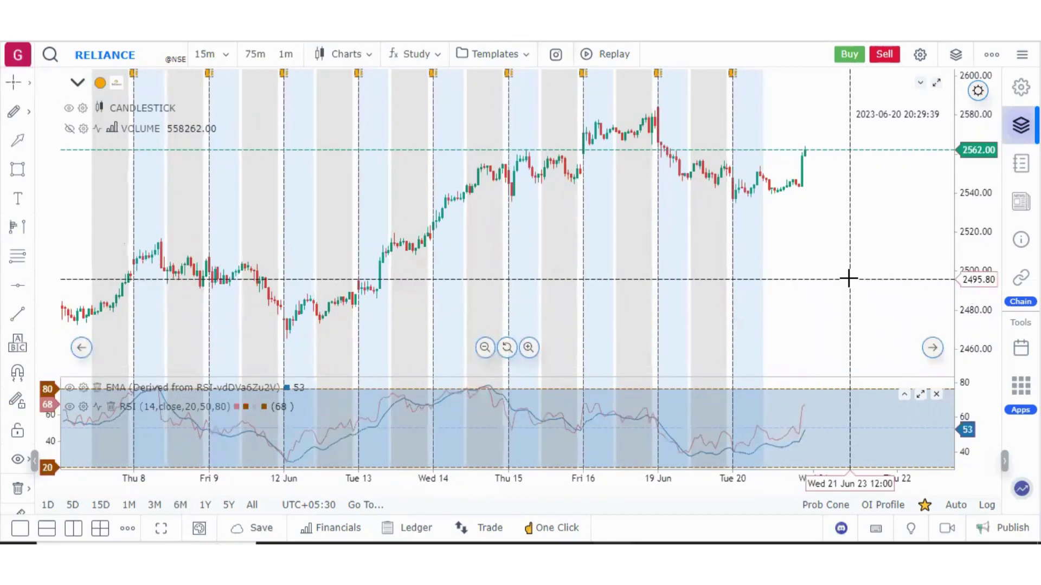
click(905, 400)
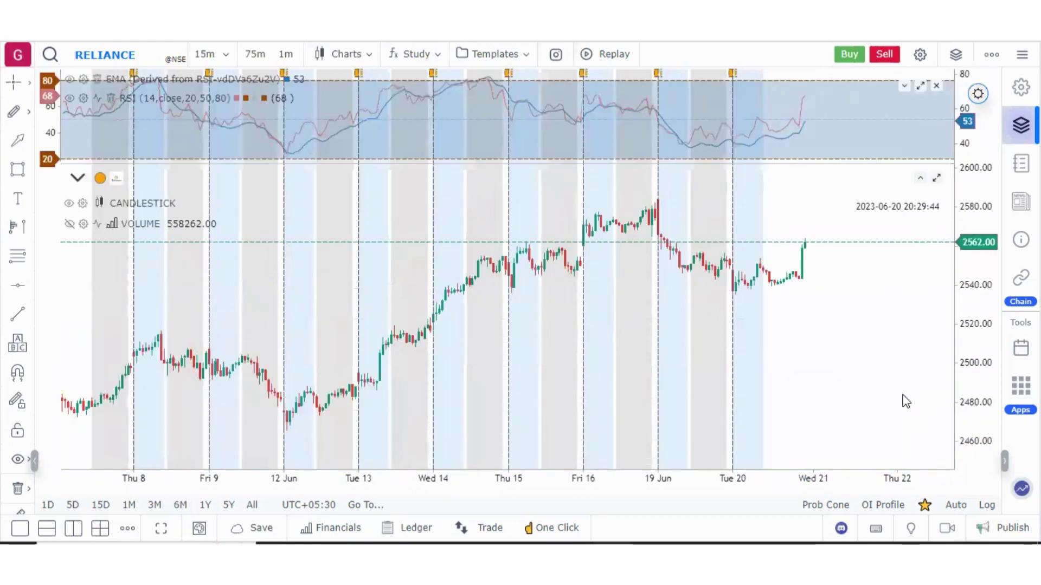
click(905, 87)
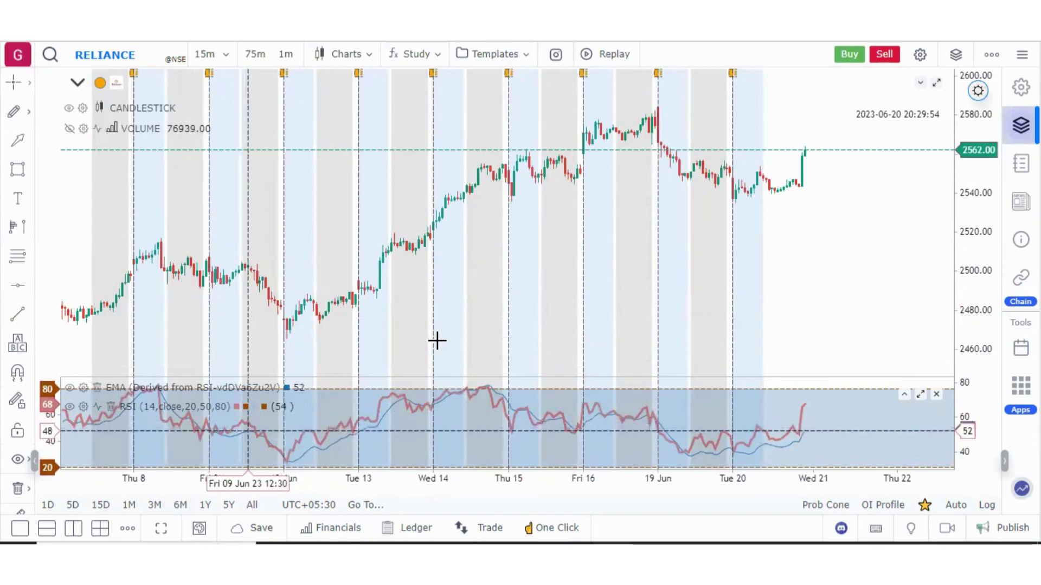
Step: Move the RSI to a new pane above the EMA, and move it up into the existing candlestick price pane
right_click(231, 449)
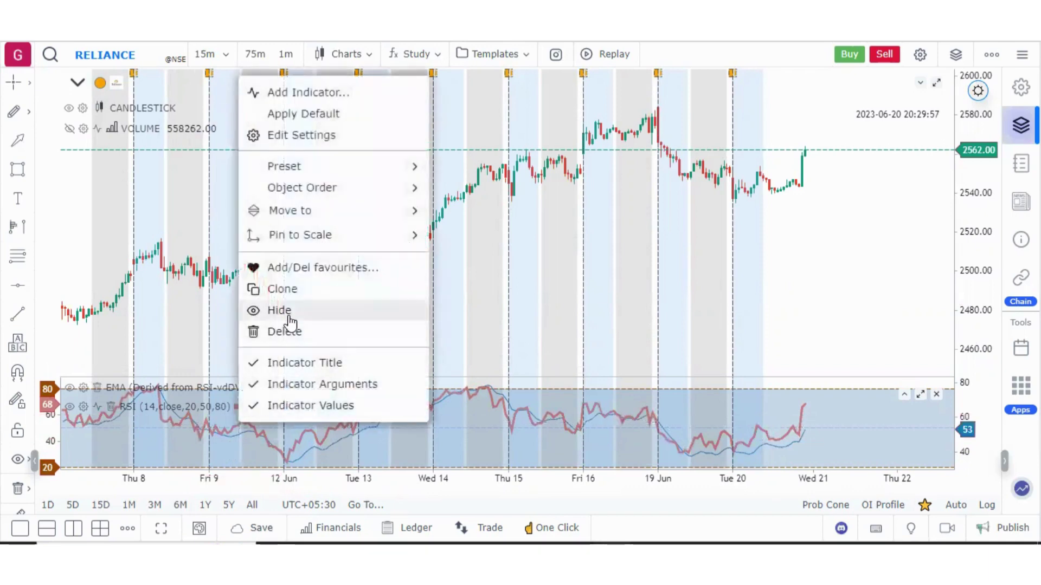
mouse_move(306, 217)
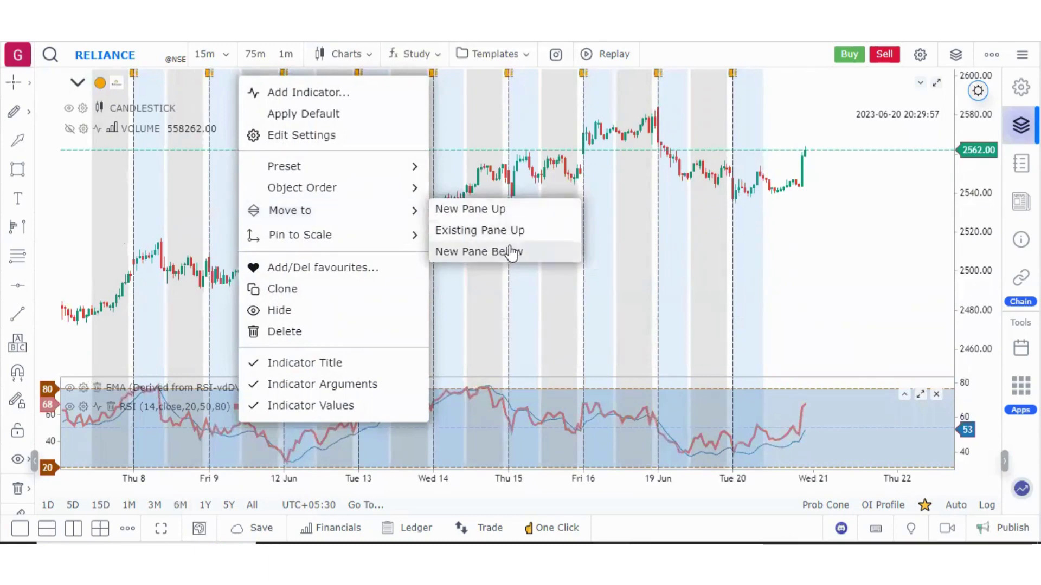
click(469, 212)
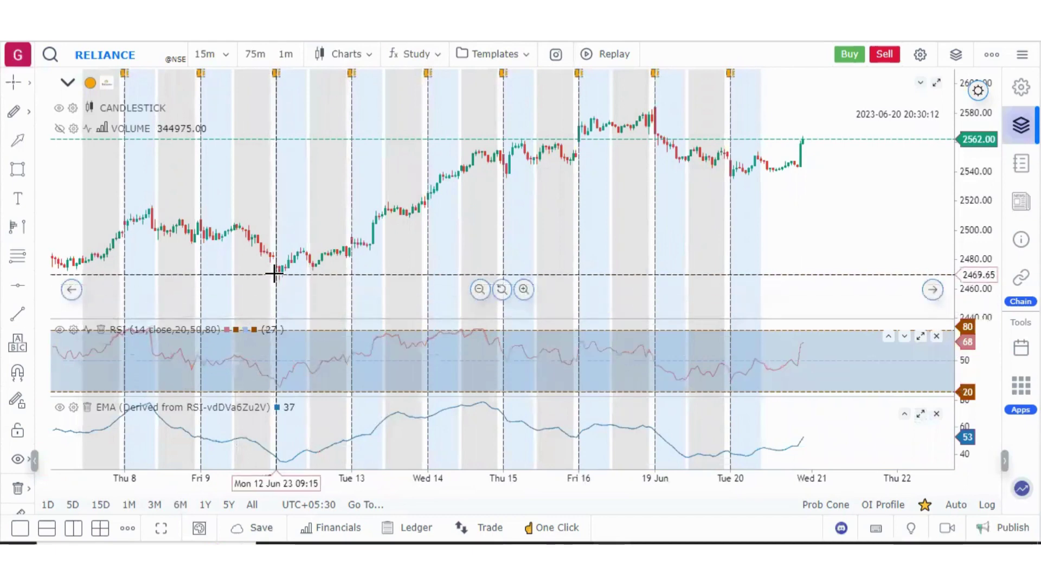
right_click(248, 372)
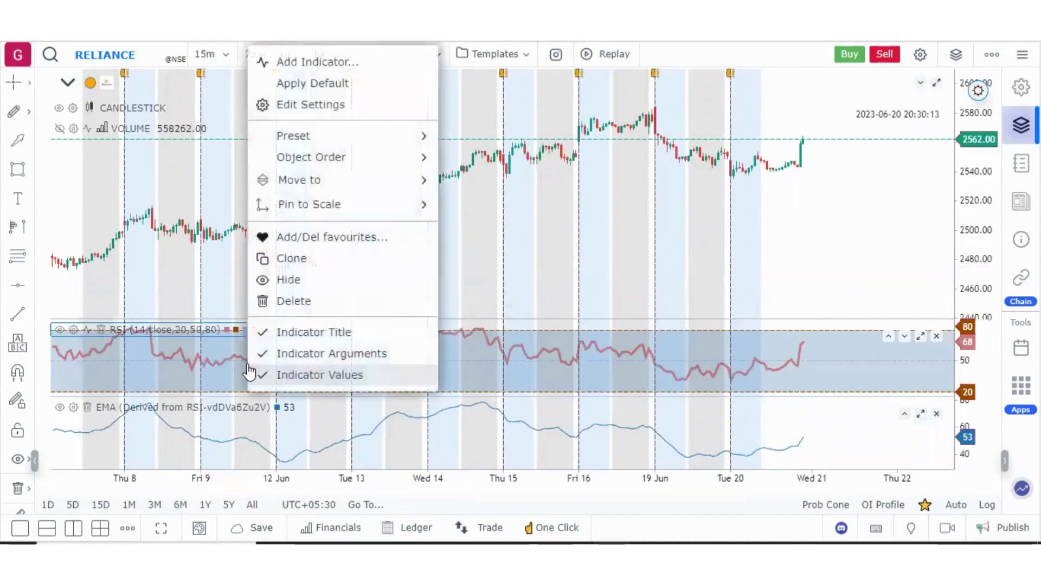
mouse_move(369, 183)
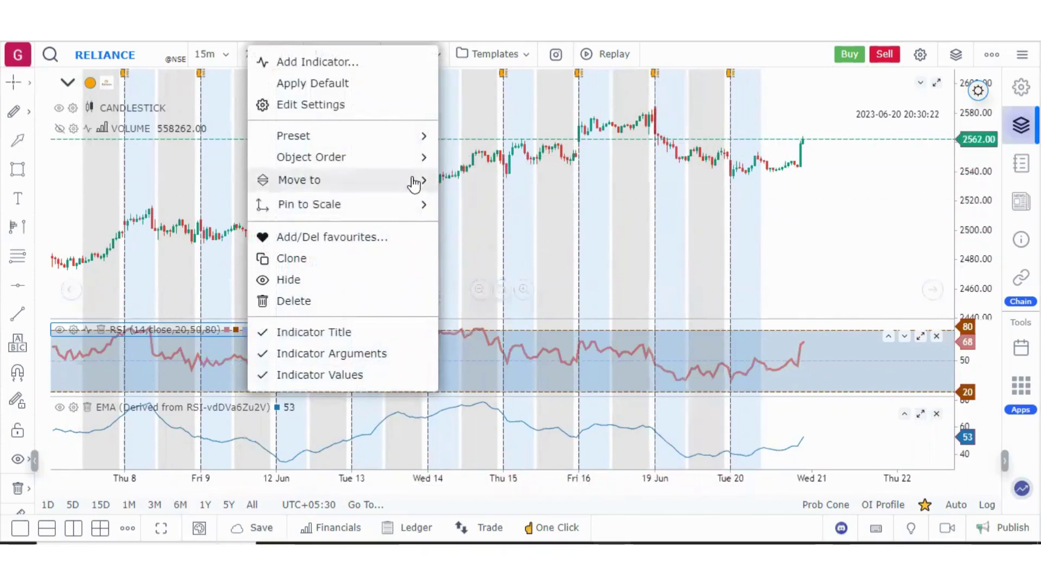
mouse_move(415, 183)
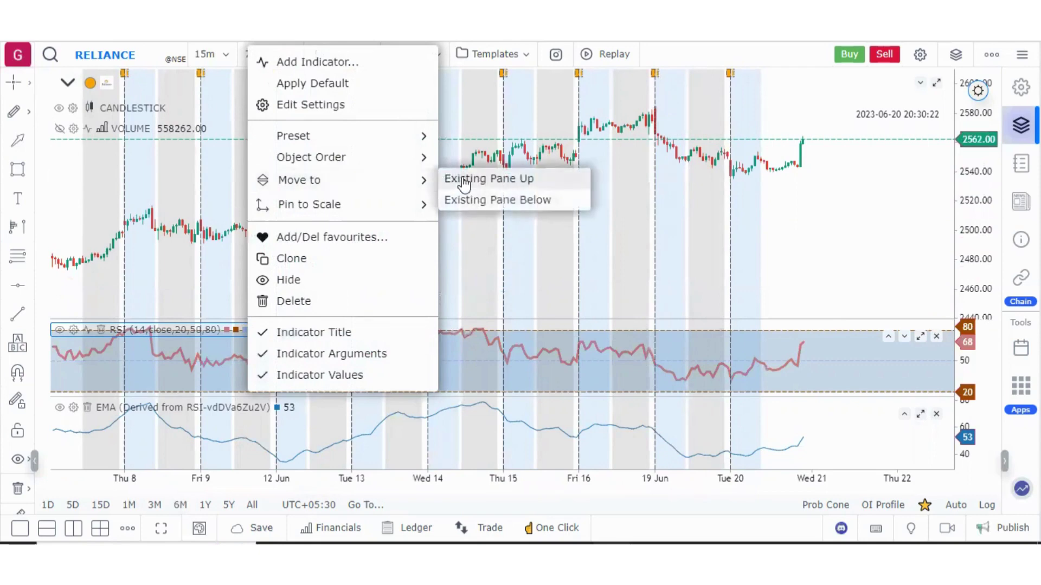
click(464, 183)
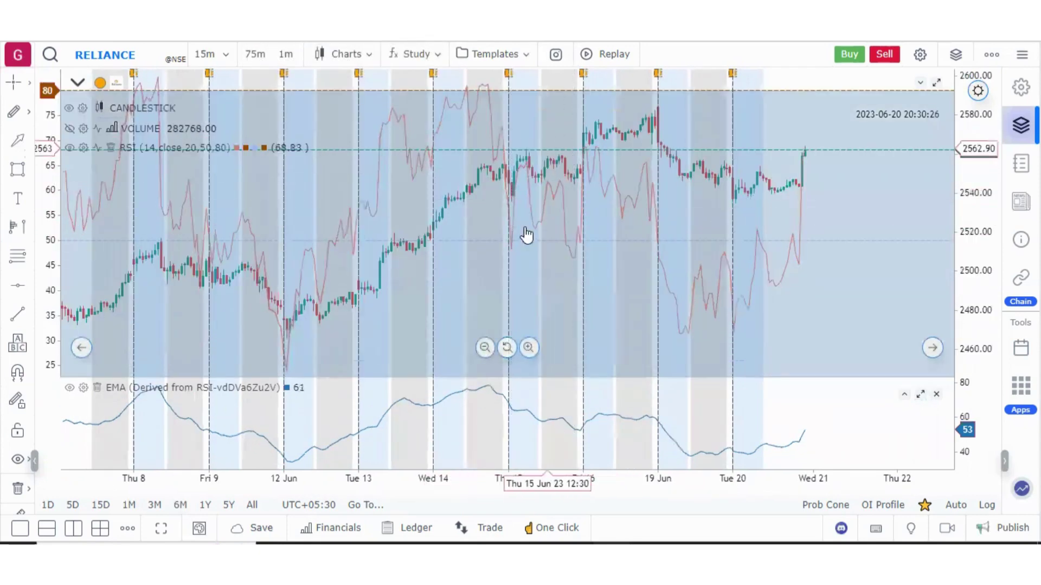
Step: Move the RSI from the price pane back into the existing EMA pane below
right_click(379, 206)
mouse_move(380, 205)
mouse_move(542, 187)
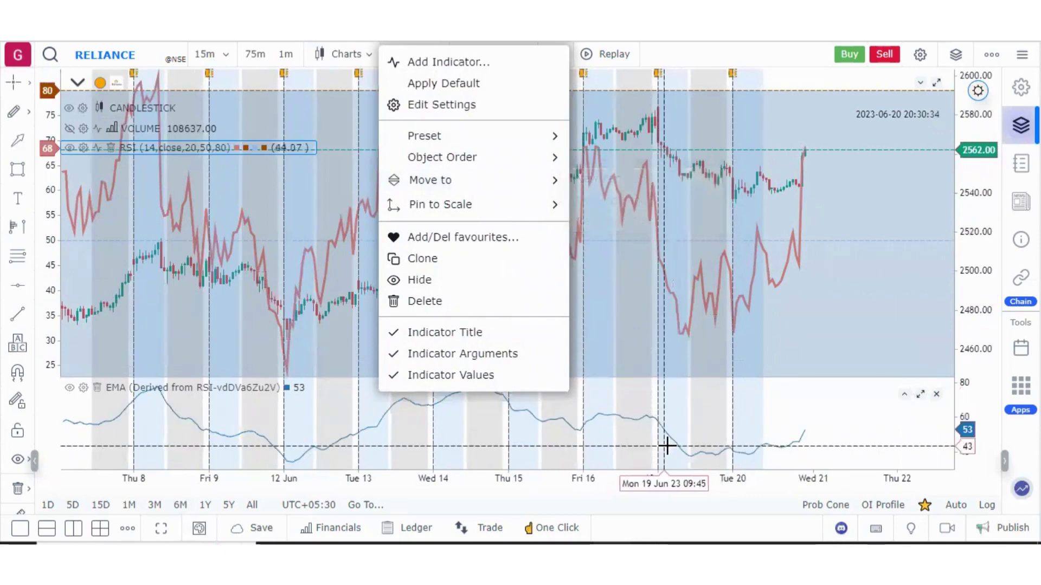
mouse_move(491, 190)
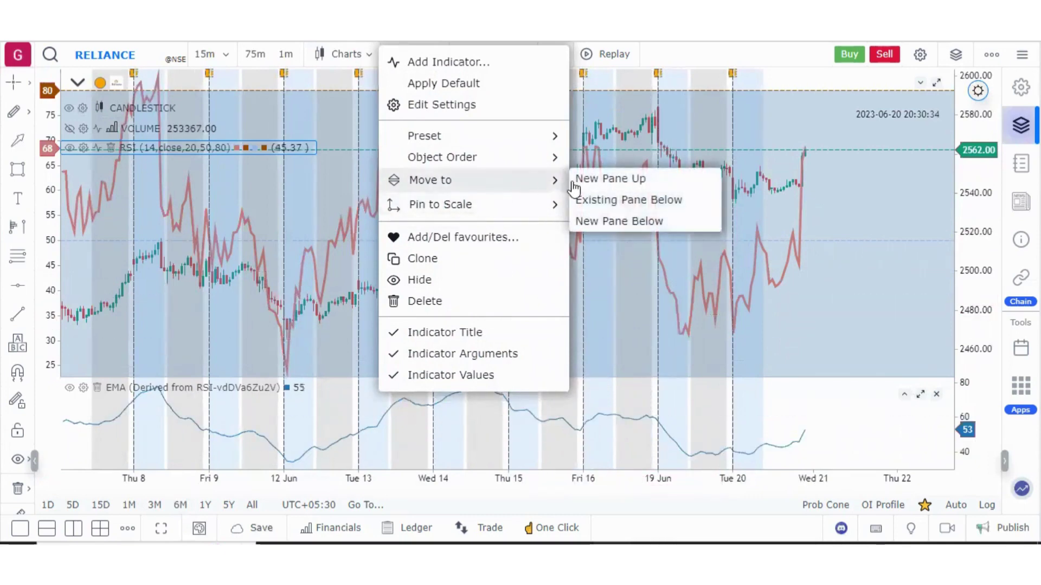
click(611, 201)
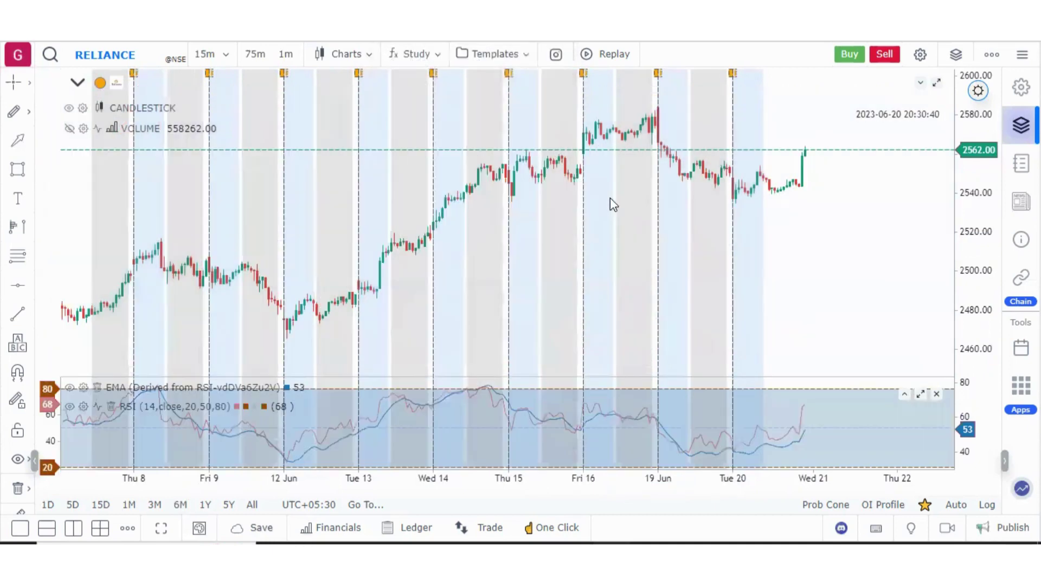
Step: Separate the RSI from the EMA into a new upper pane again, and merge it into the existing price pane
right_click(452, 350)
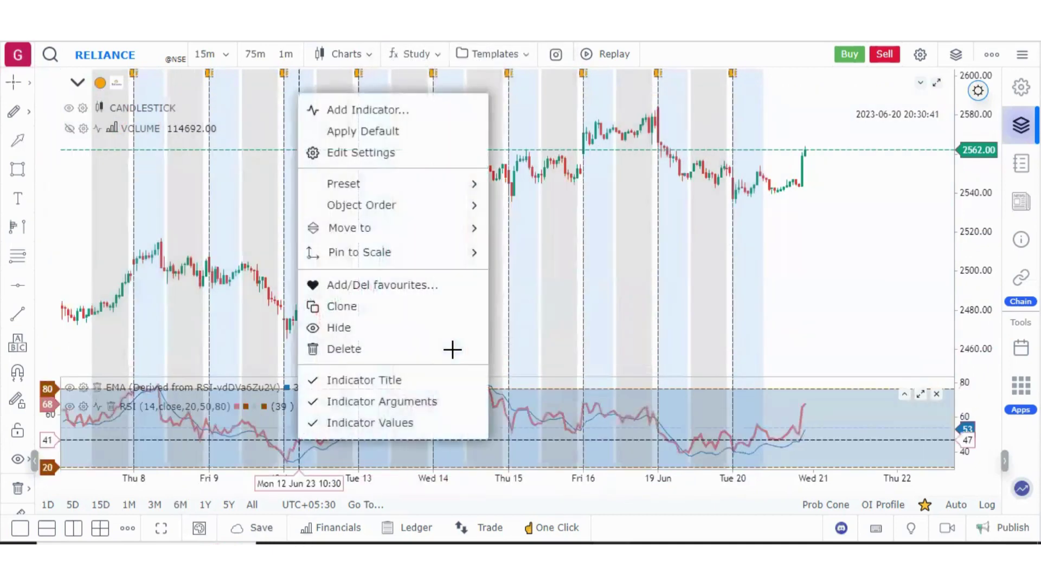
mouse_move(421, 228)
click(534, 231)
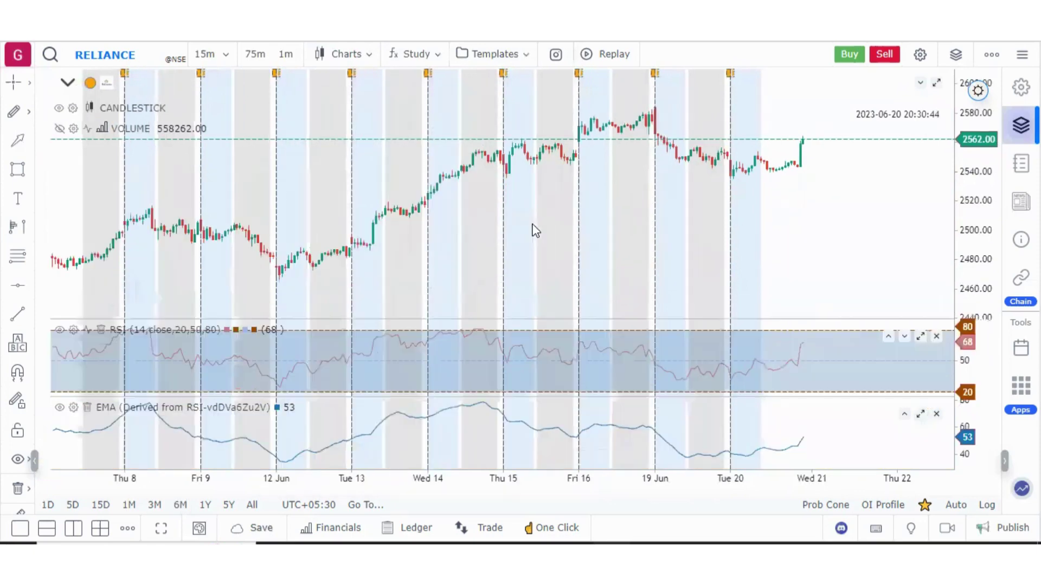
right_click(424, 352)
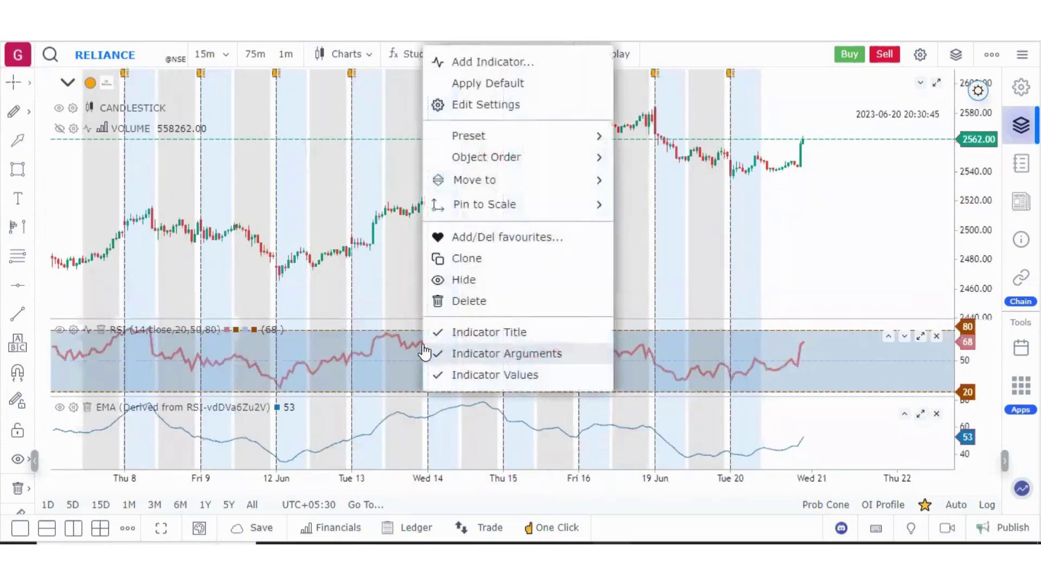
mouse_move(611, 187)
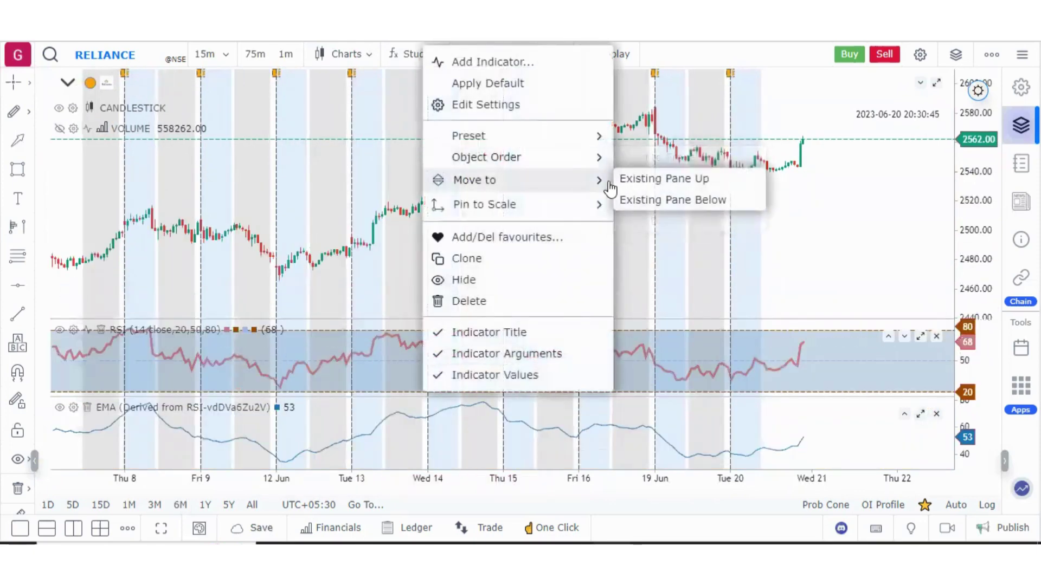
click(636, 176)
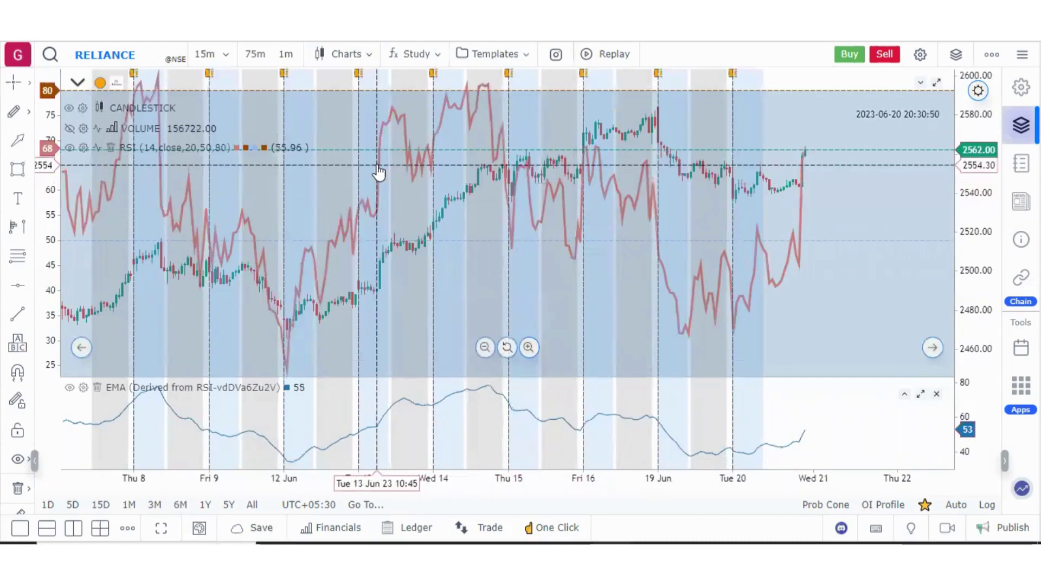
Step: Move the RSI from the price pane to a new pane below, and move the EMA into that RSI pane
right_click(367, 211)
mouse_move(495, 191)
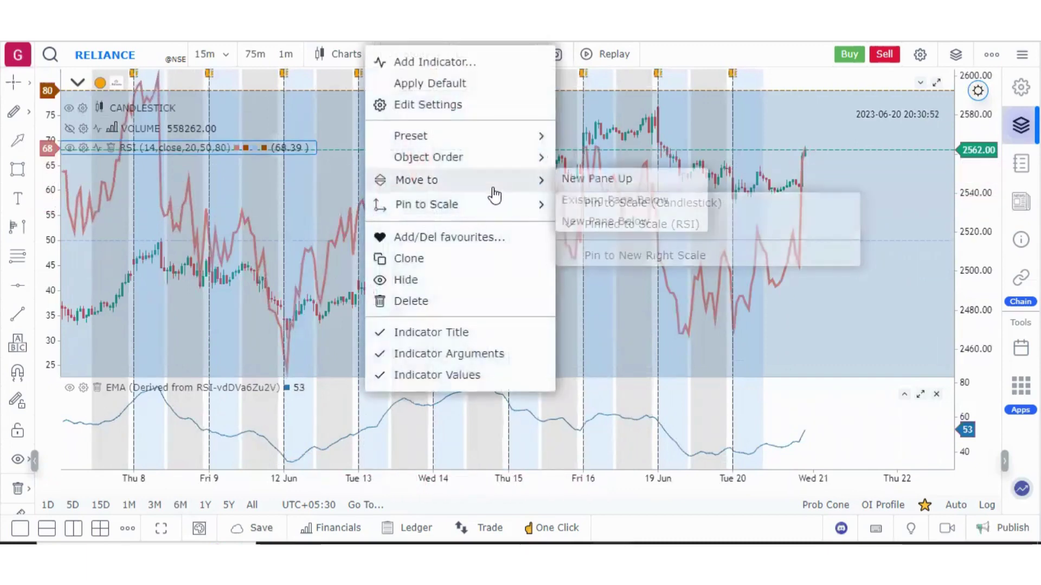
click(619, 222)
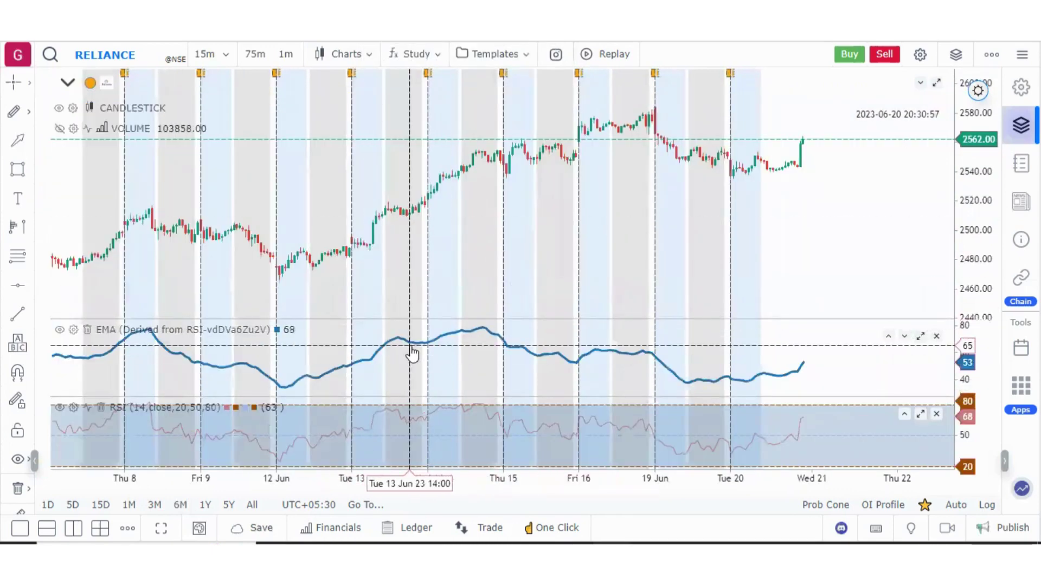
right_click(358, 369)
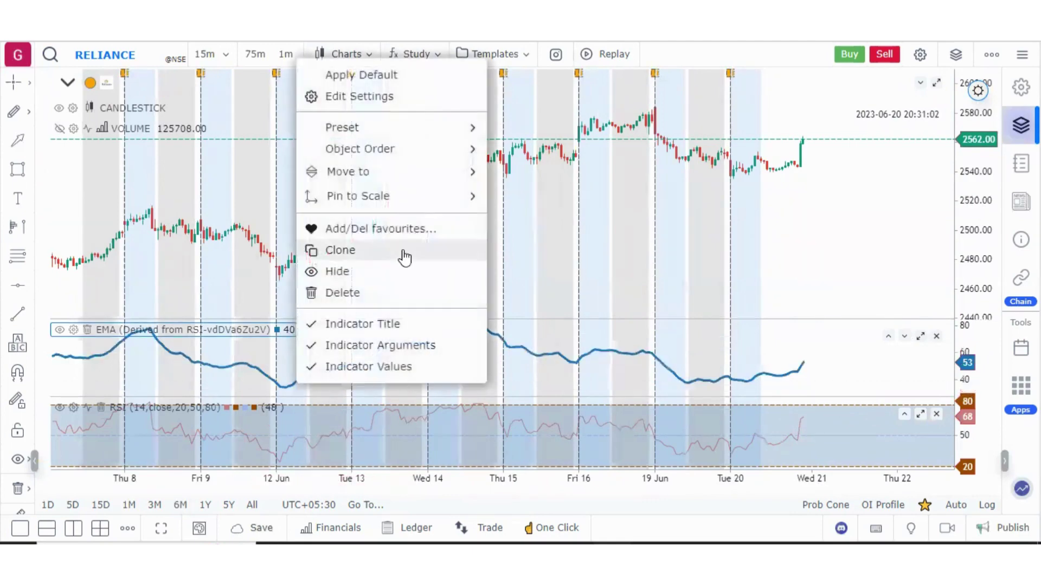
mouse_move(421, 181)
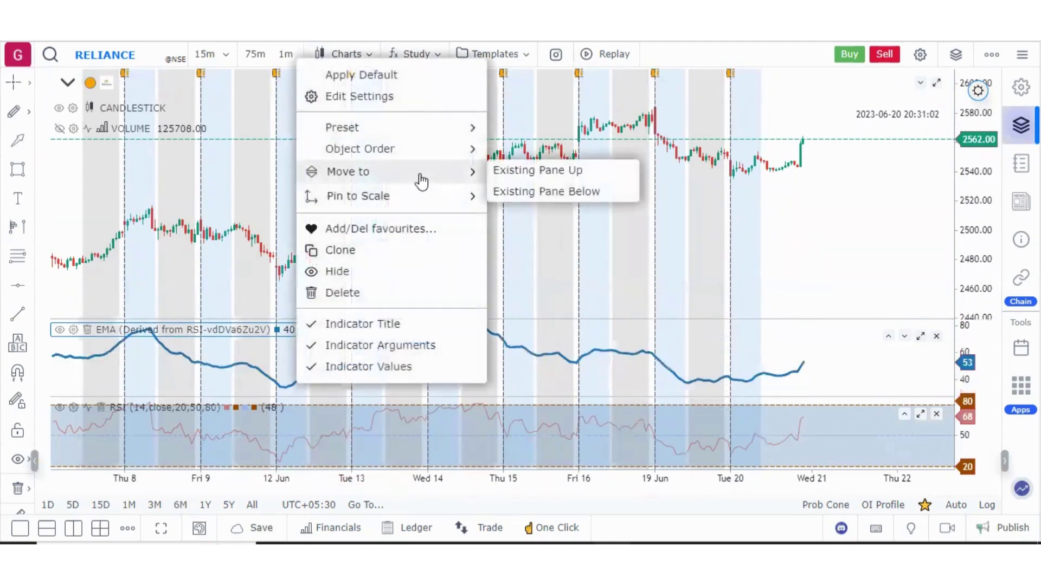
click(538, 192)
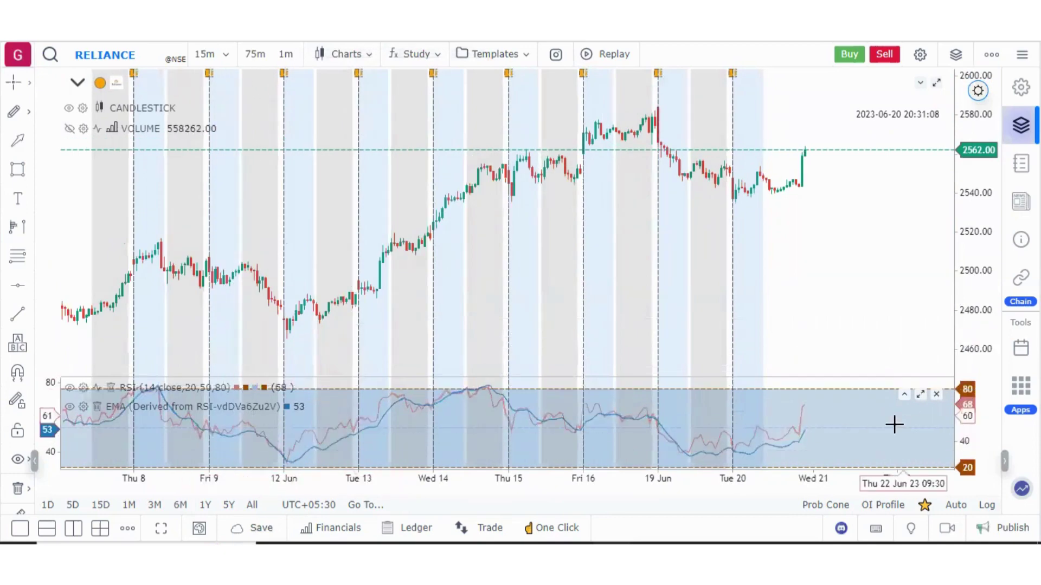
Step: View the scale-pinning options for the EMA in the RSI pane
right_click(554, 359)
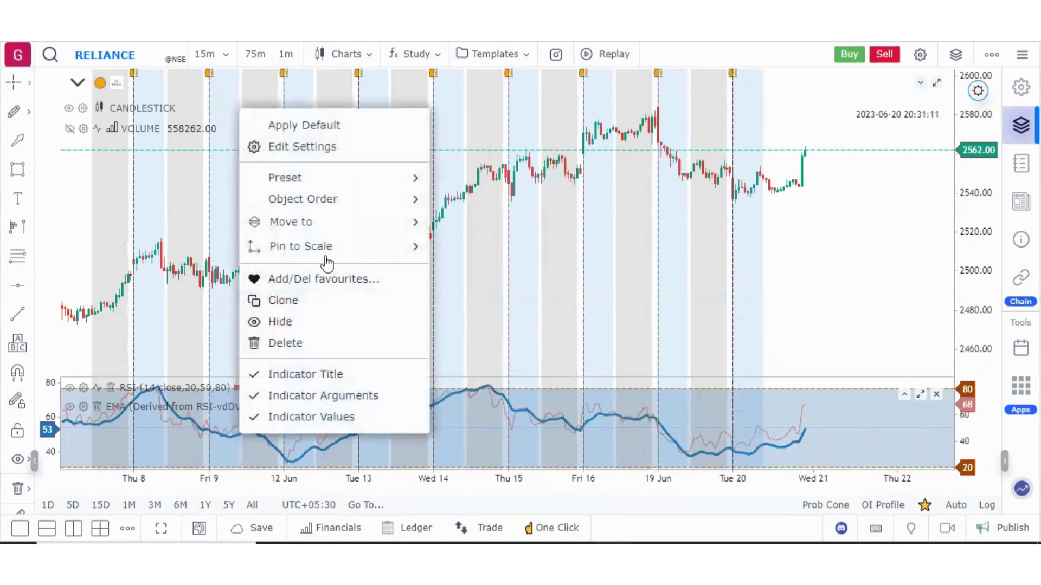
mouse_move(287, 248)
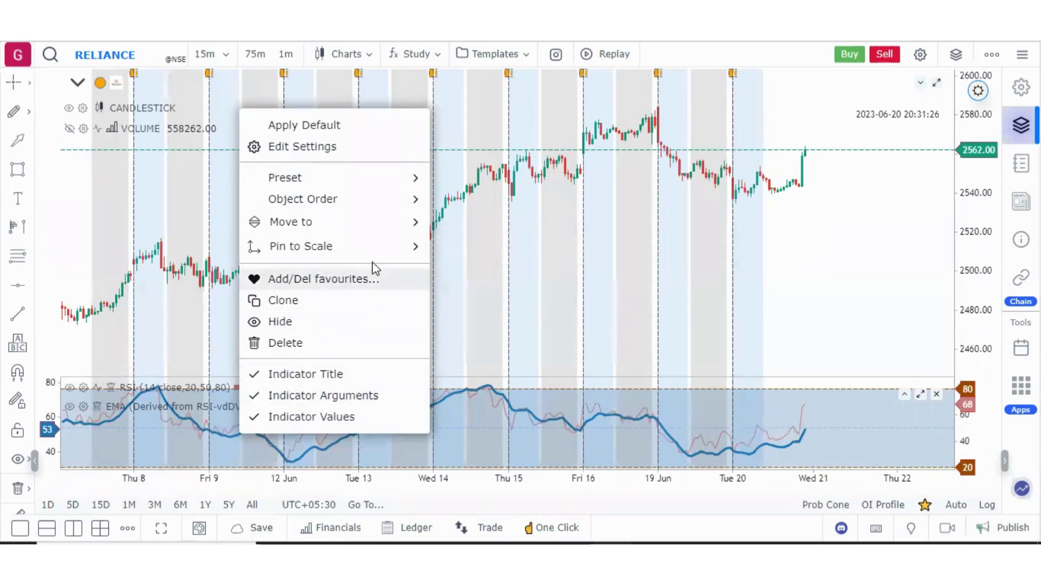
mouse_move(371, 247)
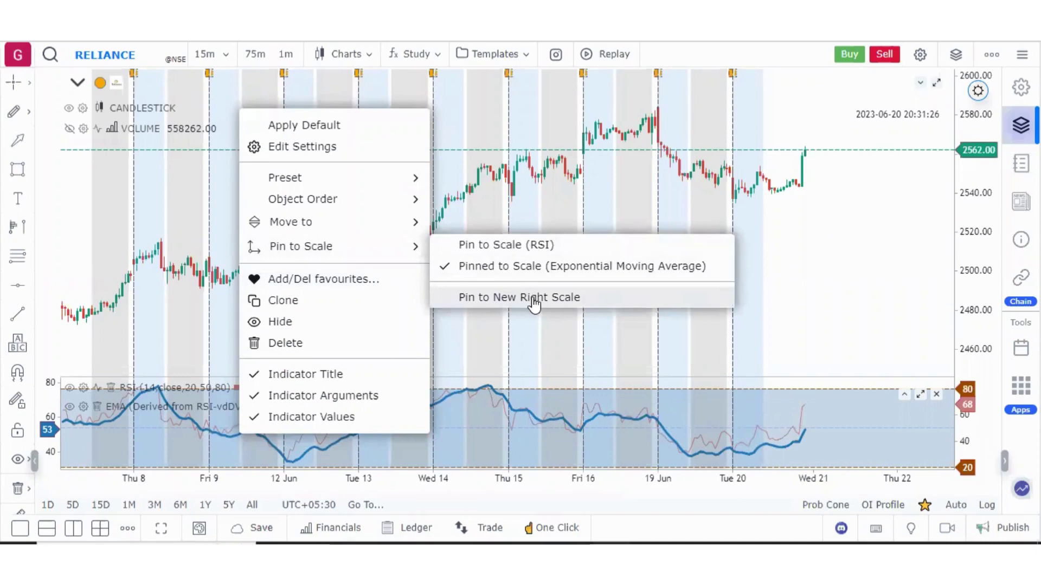
click(596, 304)
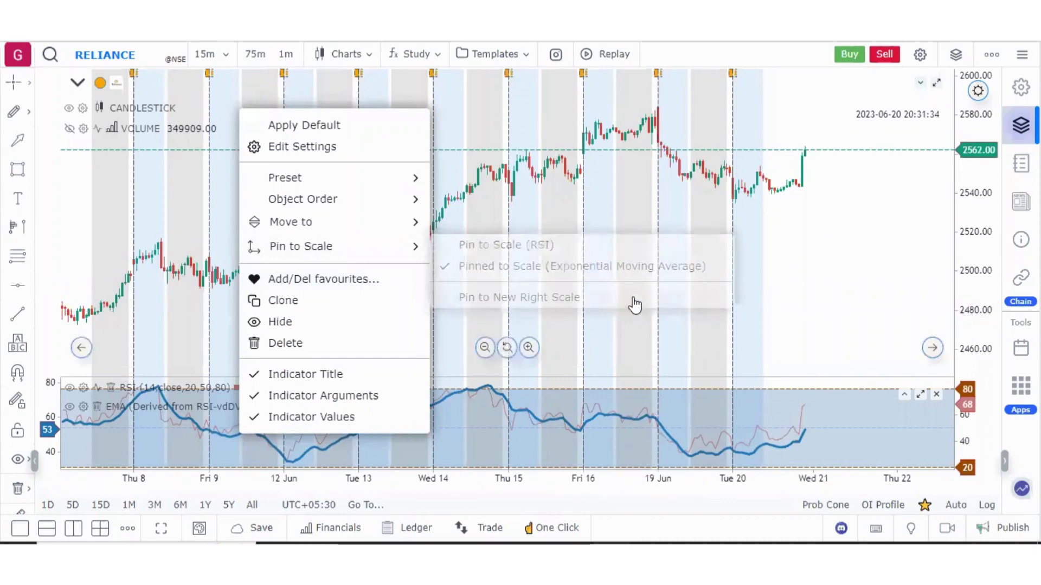